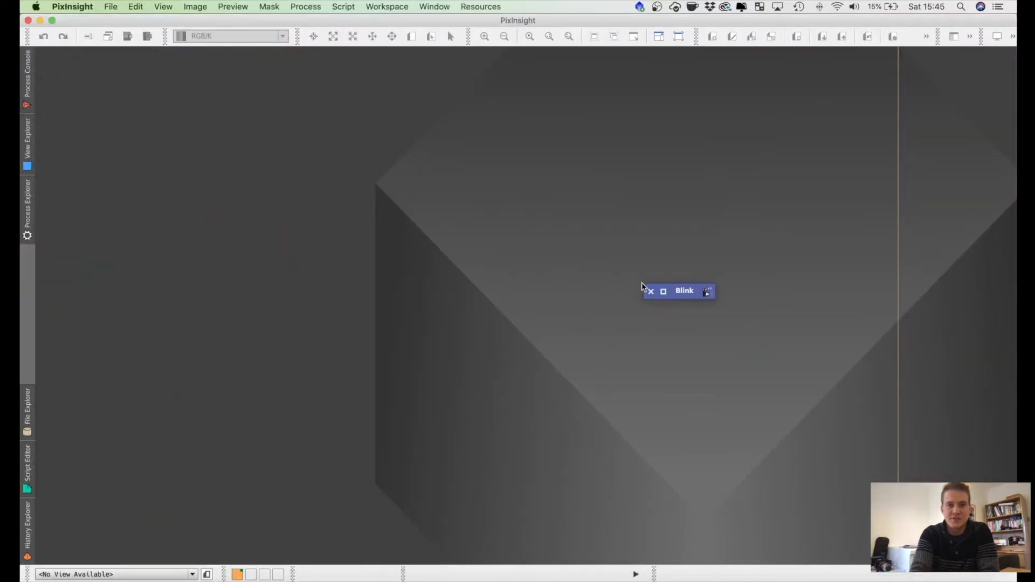
# Step: Open the Blink process with its empty file list ready for images
pyautogui.click(662, 291)
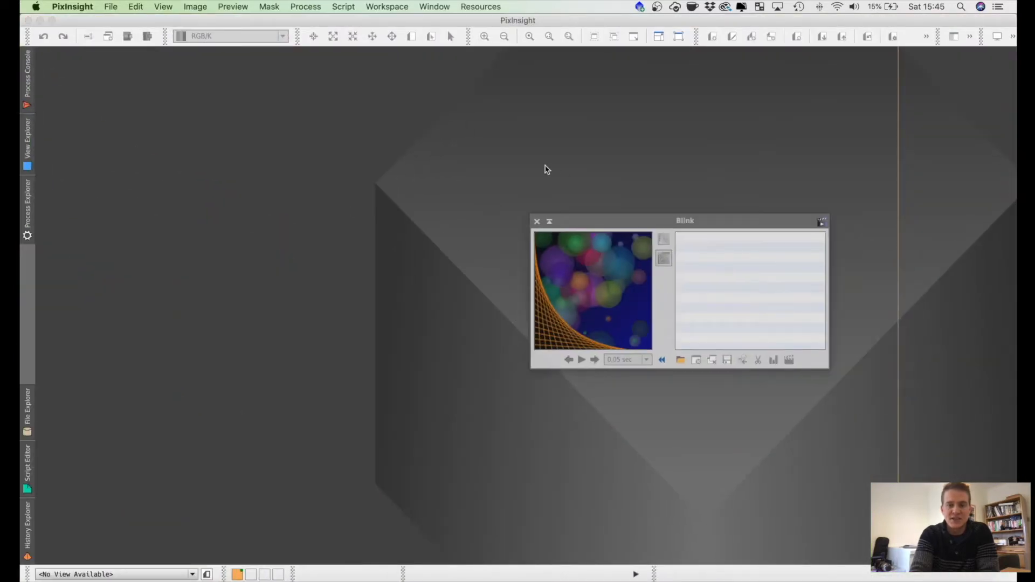
pyautogui.click(306, 6)
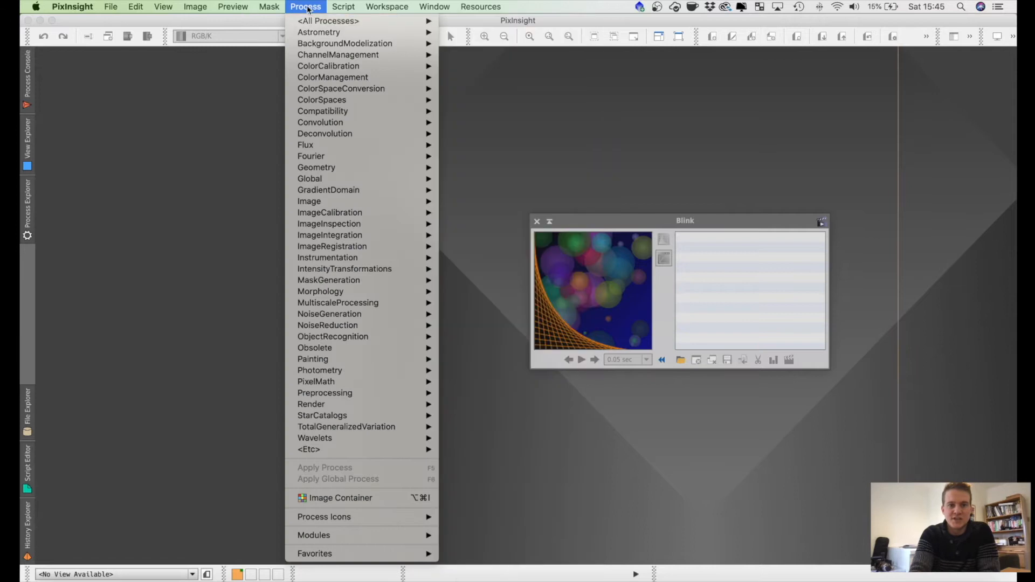
pyautogui.moveTo(310, 21)
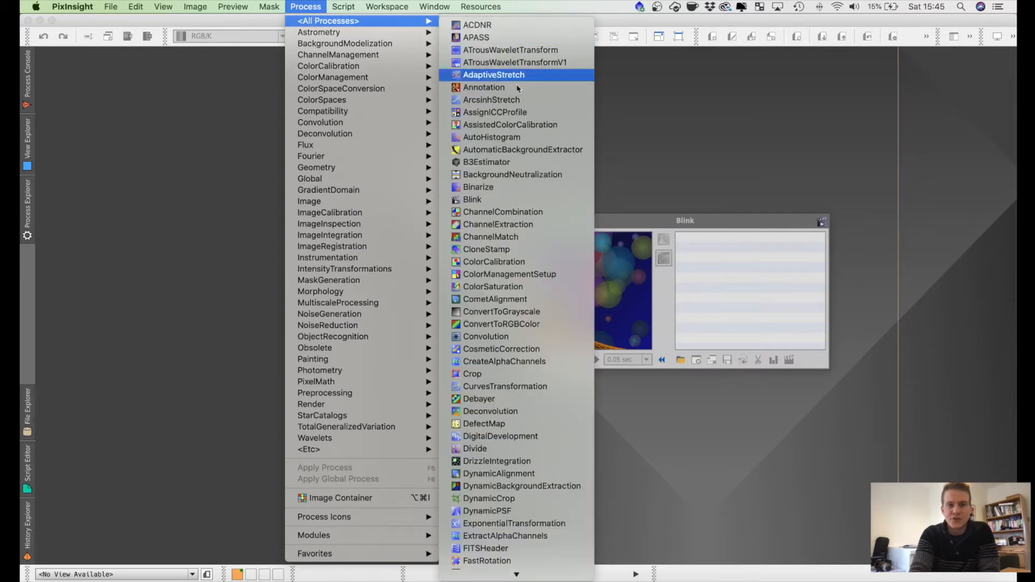
pyautogui.click(484, 205)
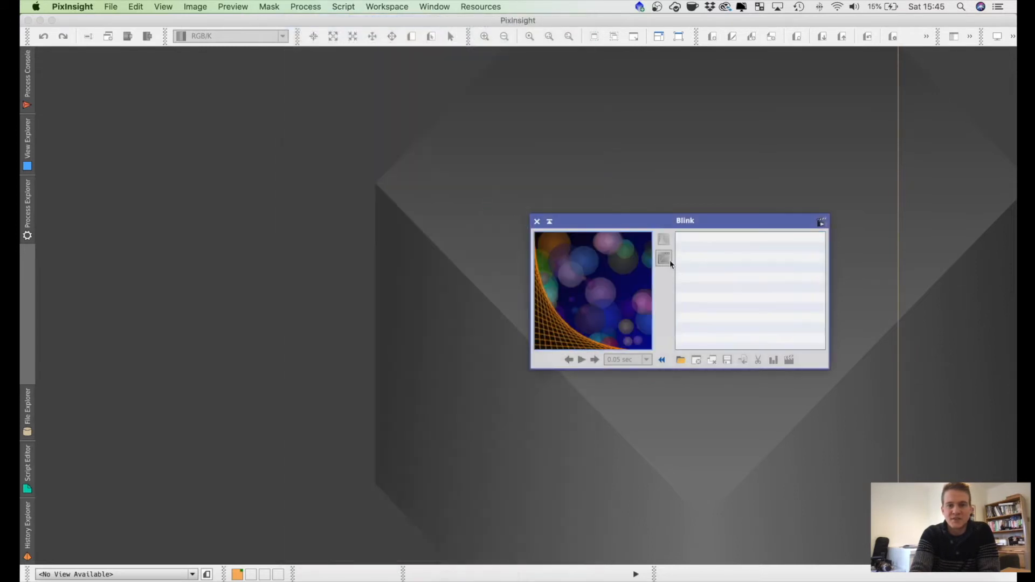
pyautogui.click(727, 301)
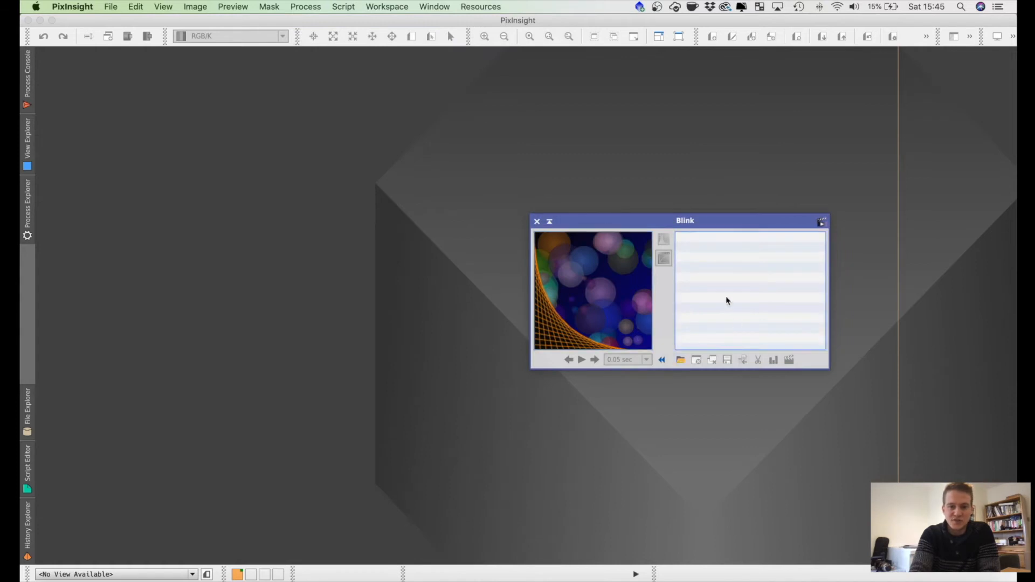
# Step: Load all NGC7635 300 s H-filter light frames from the HA folder into Blink
pyautogui.click(681, 365)
pyautogui.click(494, 136)
pyautogui.scroll(-15, 492, 172)
pyautogui.keyDown('shift'); pyautogui.click(489, 305); pyautogui.keyUp('shift')
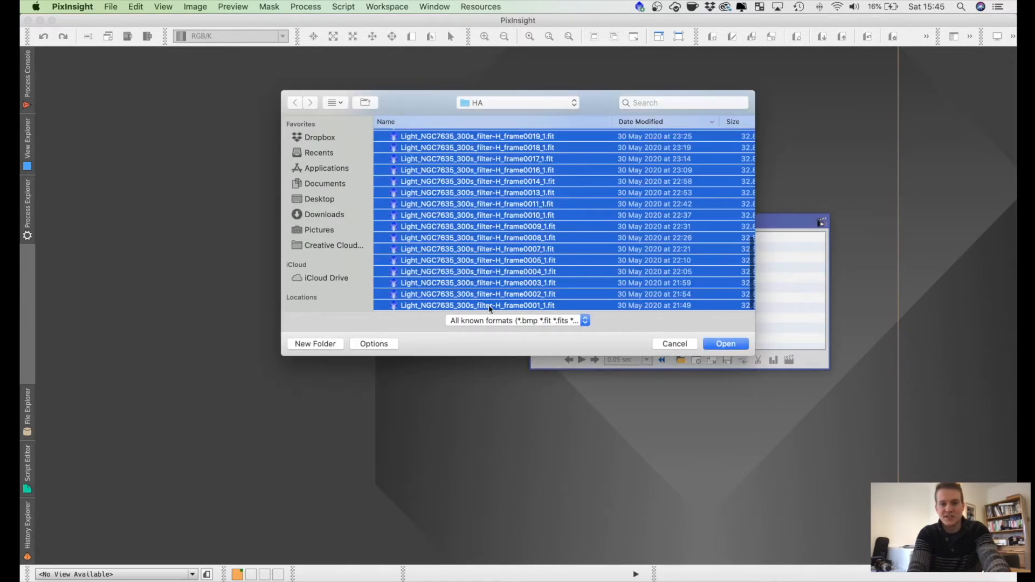
pyautogui.click(739, 345)
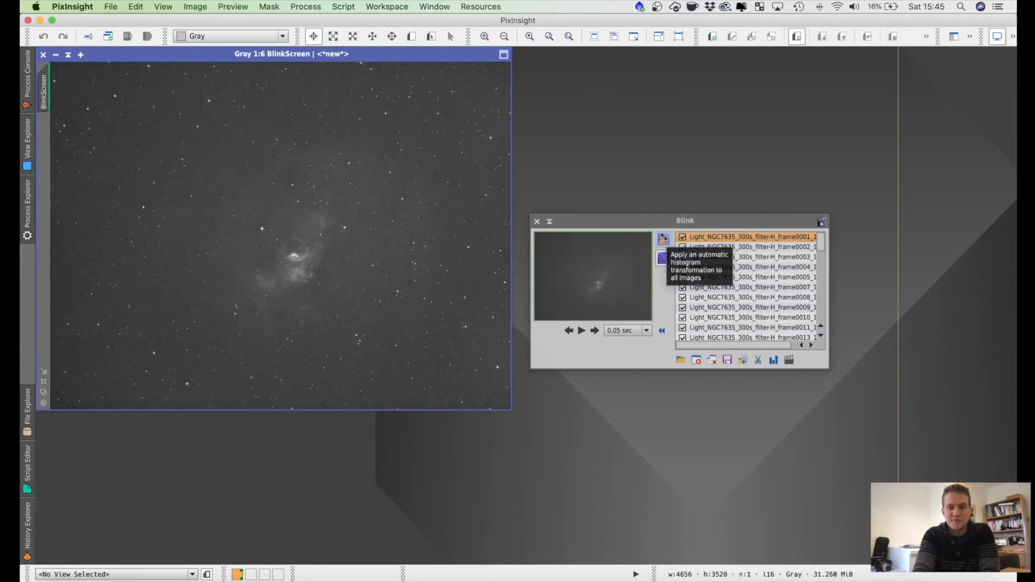
# Step: Apply an automatic histogram transformation to all loaded frames and play them briefly as an animation
pyautogui.click(663, 238)
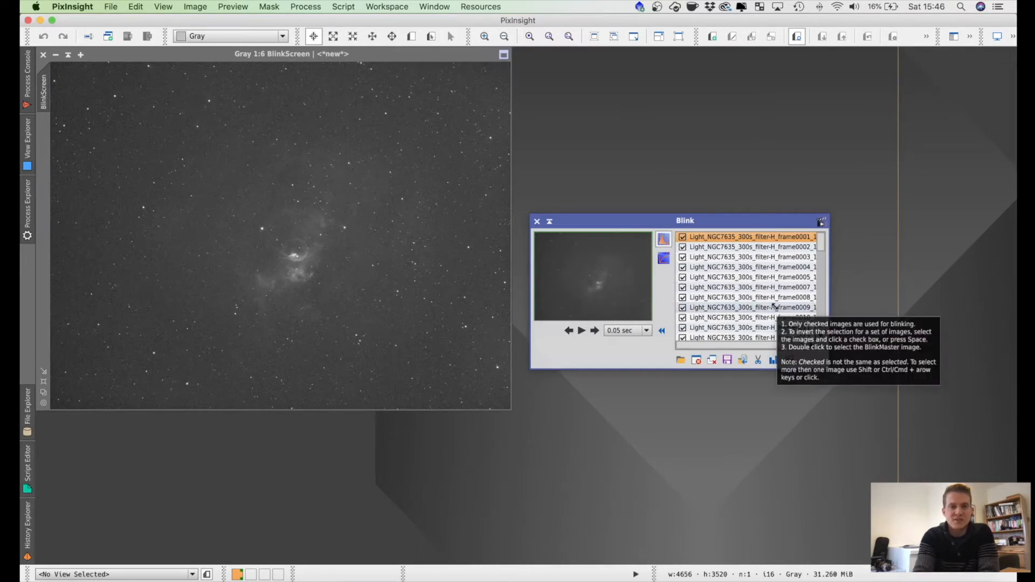
pyautogui.click(581, 331)
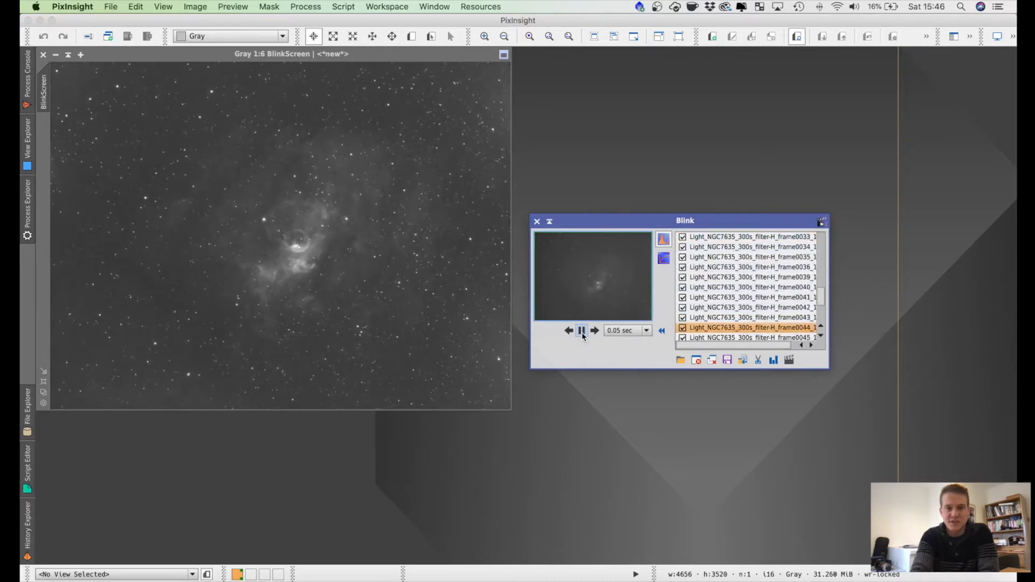
pyautogui.click(581, 331)
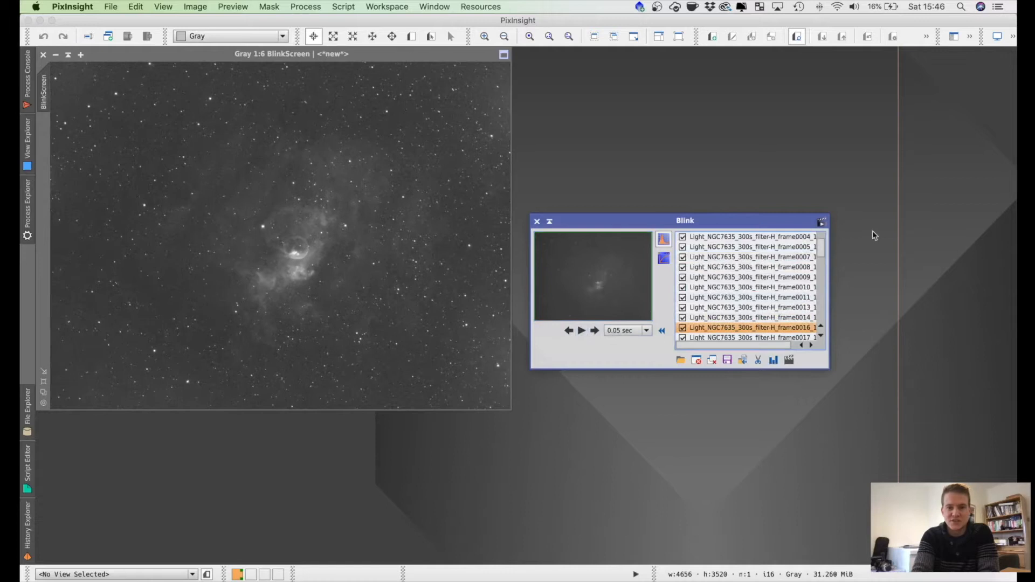
# Step: Step through the stretched H-filter frames one by one to check them for bad subs
pyautogui.press('Down')
pyautogui.press('Down')
pyautogui.press('Down')
pyautogui.press('Down')
pyautogui.press('Down')
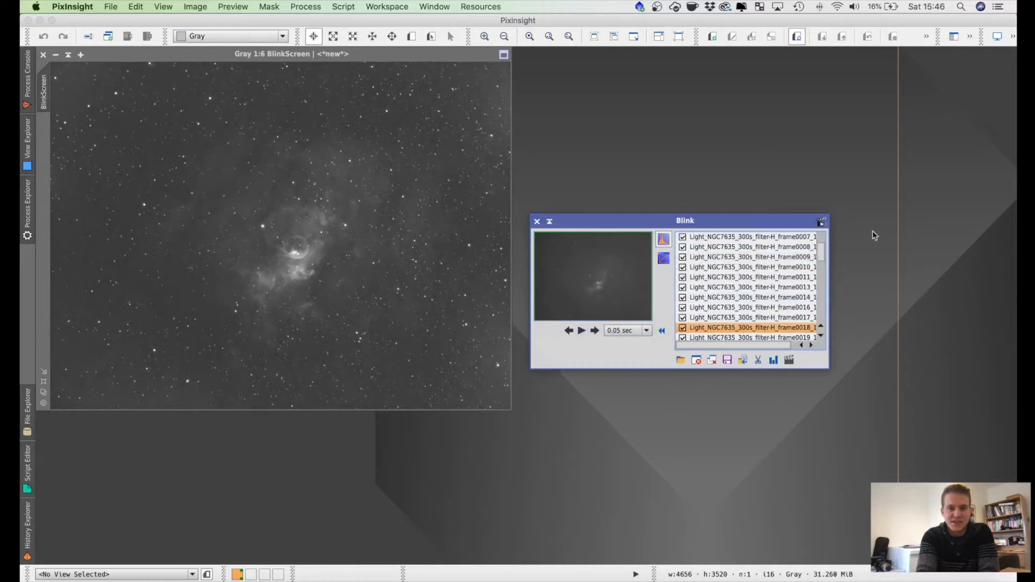
pyautogui.press('Down')
pyautogui.press('Down')
pyautogui.press('Down')
pyautogui.press('Down')
pyautogui.press('Down')
pyautogui.press('Down')
pyautogui.press('Down')
pyautogui.press('Down')
pyautogui.press('Down')
pyautogui.press('Down')
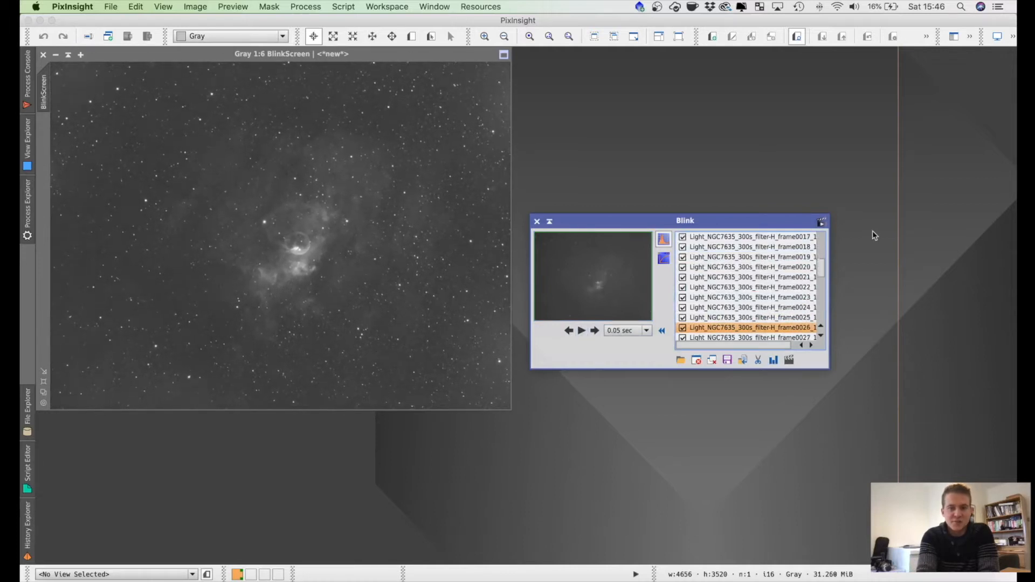
pyautogui.press('Down')
pyautogui.press('Down')
pyautogui.press('Down')
pyautogui.press('Down')
pyautogui.press('Down')
pyautogui.press('Down')
pyautogui.press('Down')
pyautogui.press('Down')
pyautogui.press('Down')
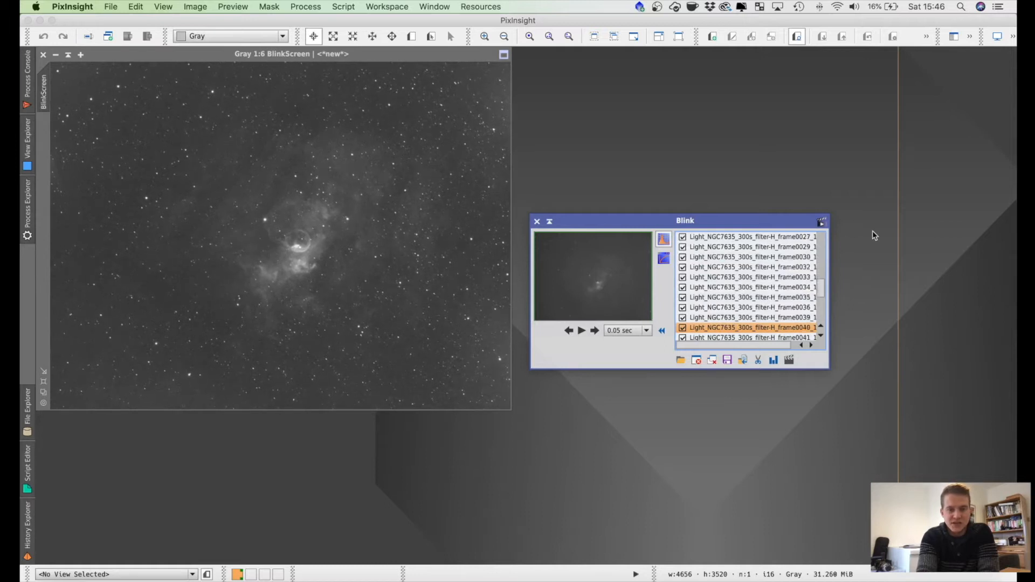
pyautogui.press('Down')
pyautogui.press('Down')
pyautogui.press('Down')
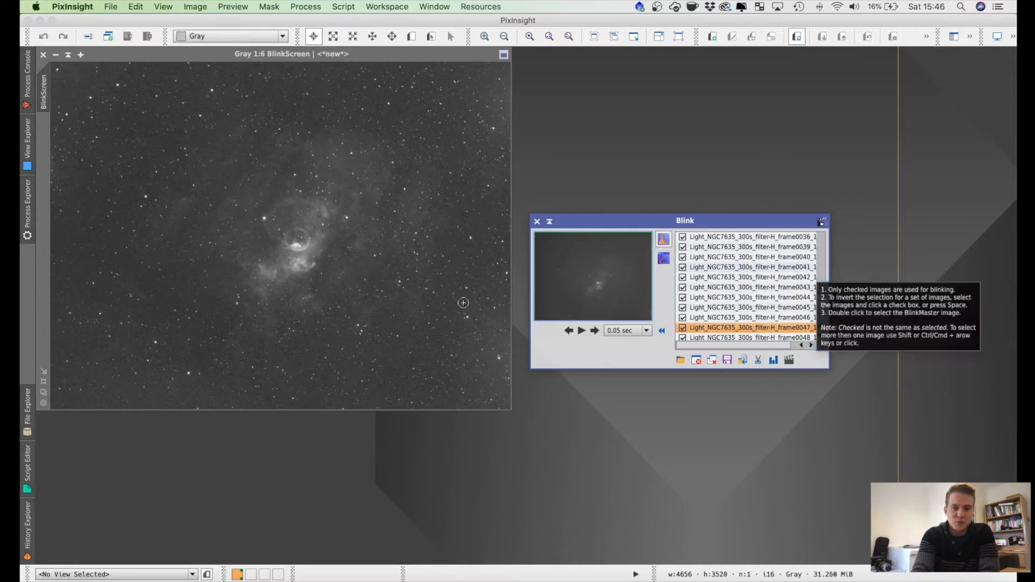
# Step: Examine frames 0046 to 0051 at 1:1 magnification around the nebula, and return to the full-frame view
pyautogui.click(43, 404)
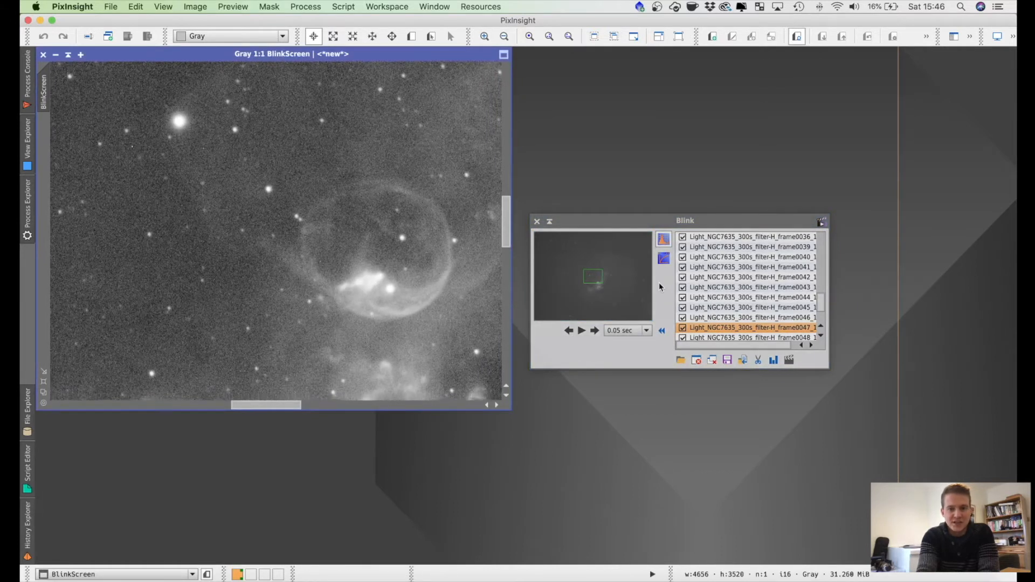
pyautogui.click(767, 308)
pyautogui.press('Down')
pyautogui.press('Down')
pyautogui.press('Down')
pyautogui.press('Down')
pyautogui.press('Down')
pyautogui.press('Down')
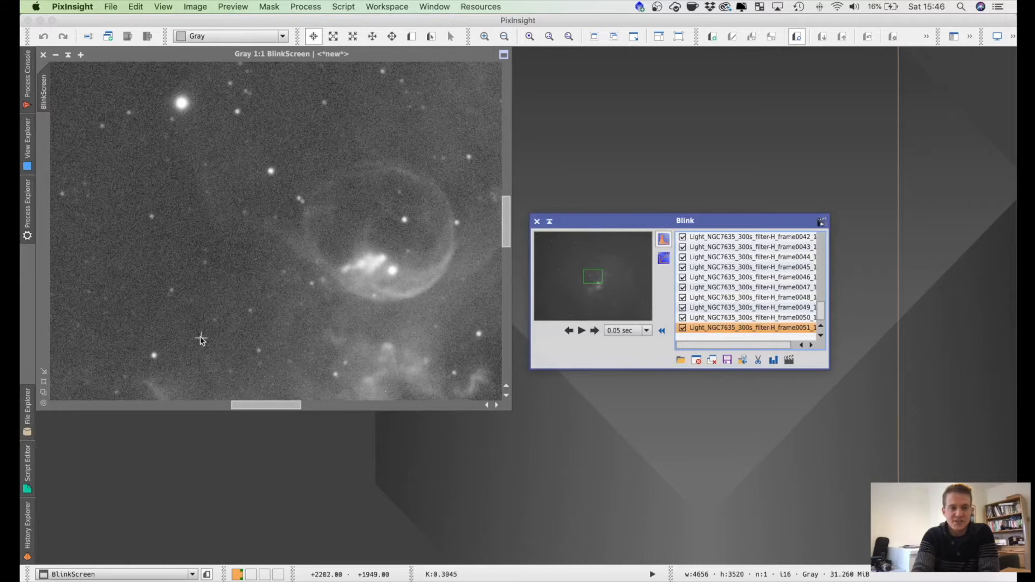
pyautogui.click(46, 393)
pyautogui.click(46, 394)
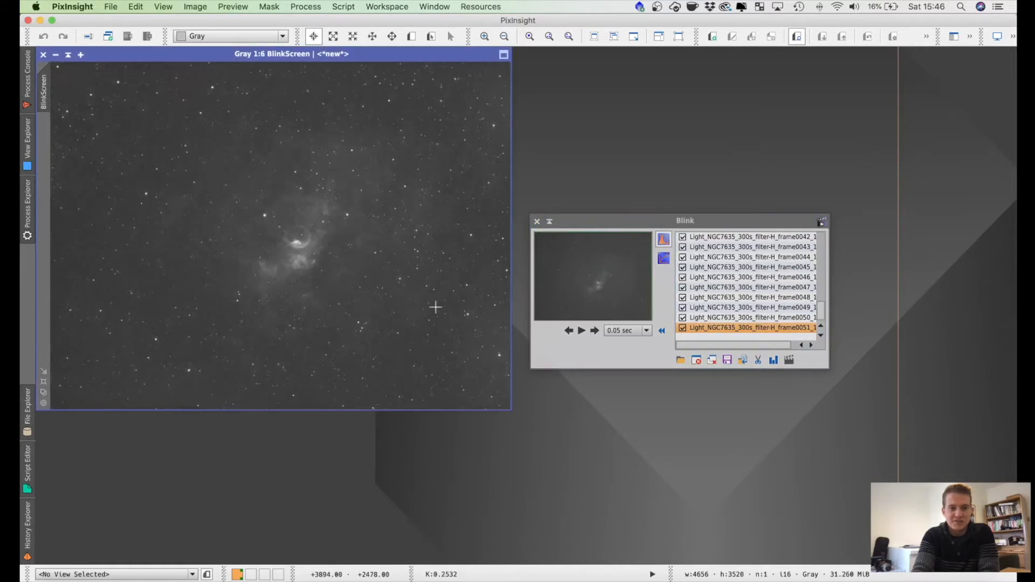
# Step: Create a "bad subs" folder inside Bubble Nebula from the move-files dialog, and cancel moving the selected frame
pyautogui.click(743, 360)
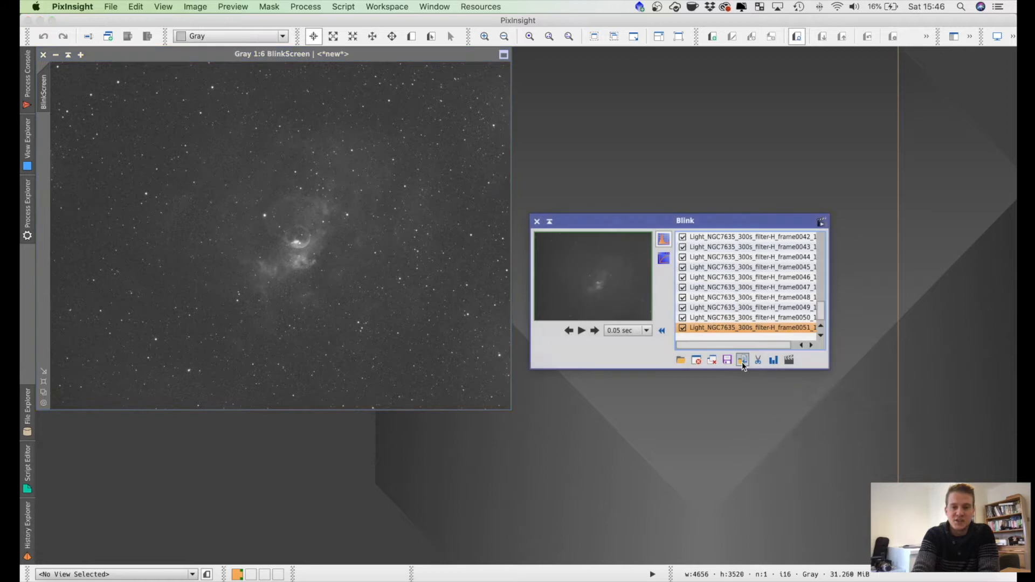
pyautogui.doubleClick(429, 138)
pyautogui.click(317, 343)
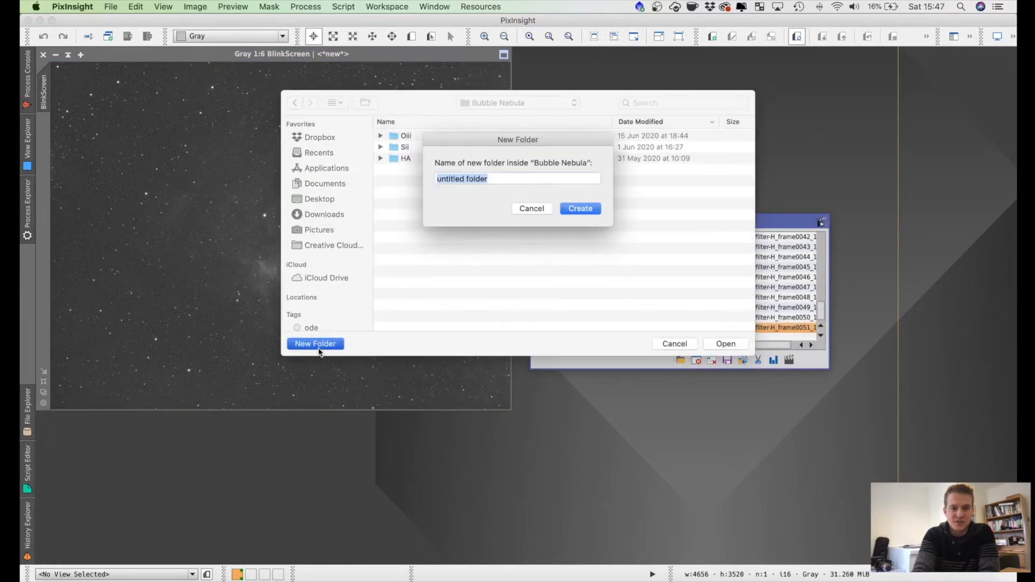
pyautogui.write('bad subs')
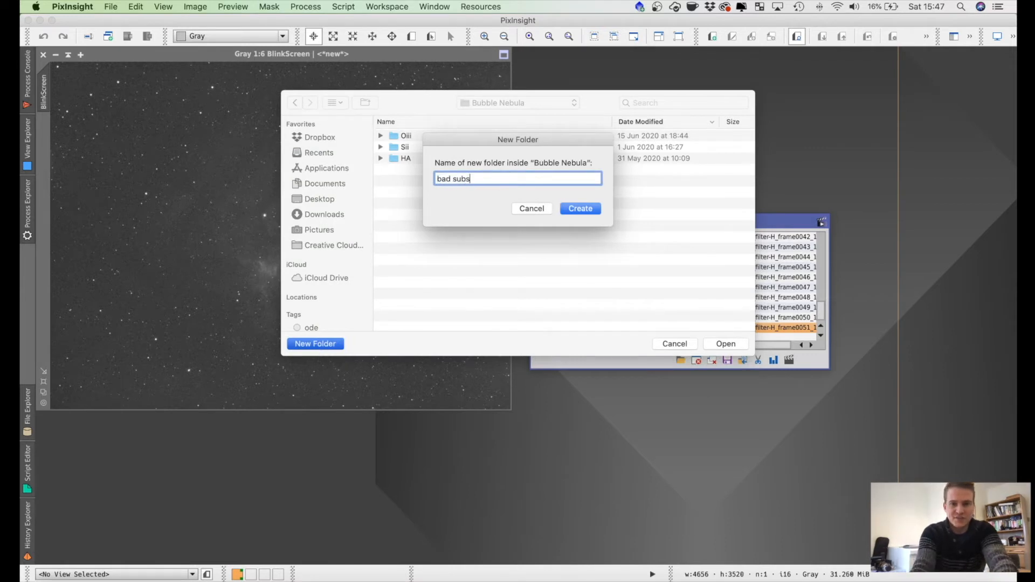
pyautogui.click(580, 208)
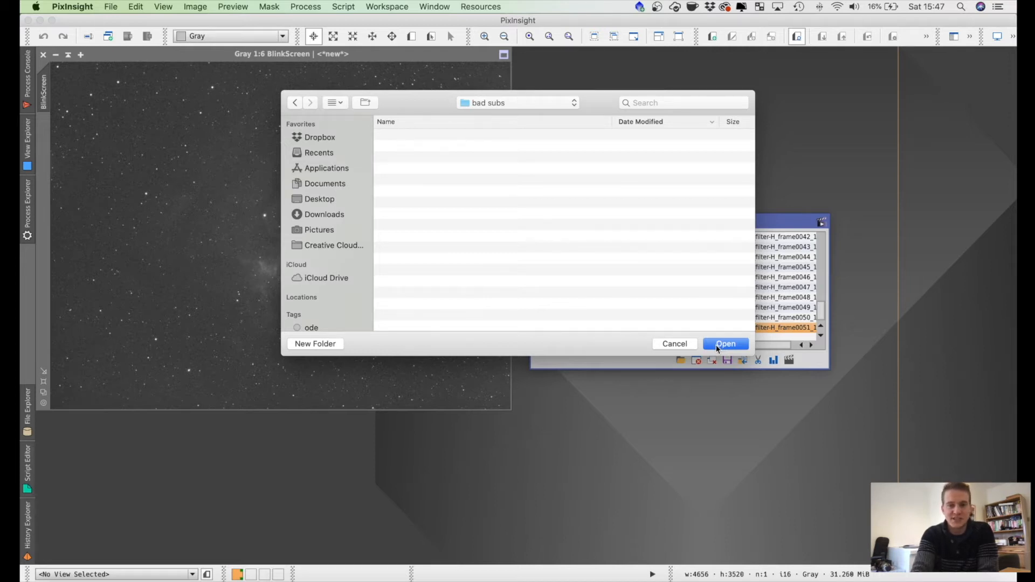
pyautogui.click(295, 104)
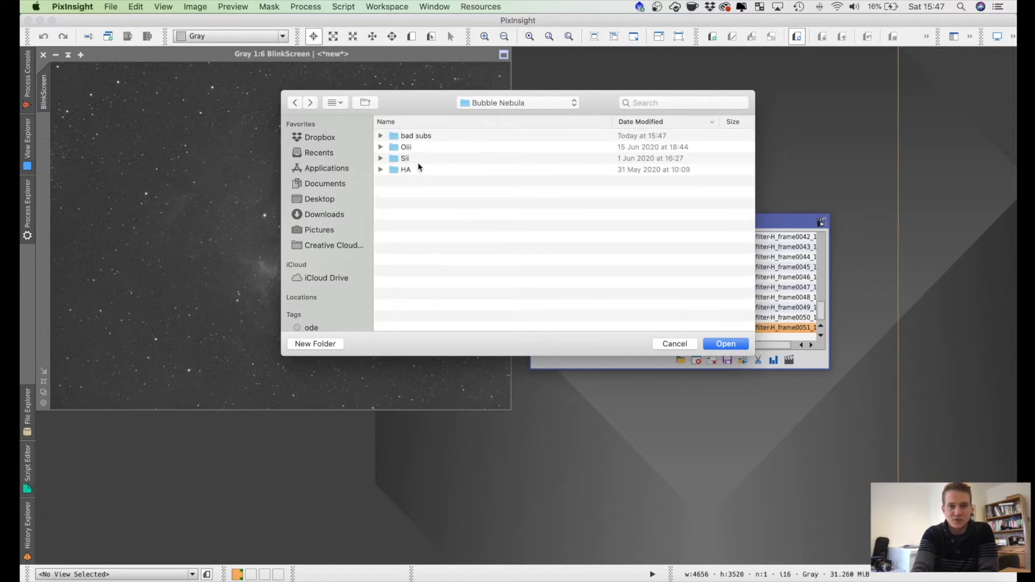
pyautogui.click(683, 344)
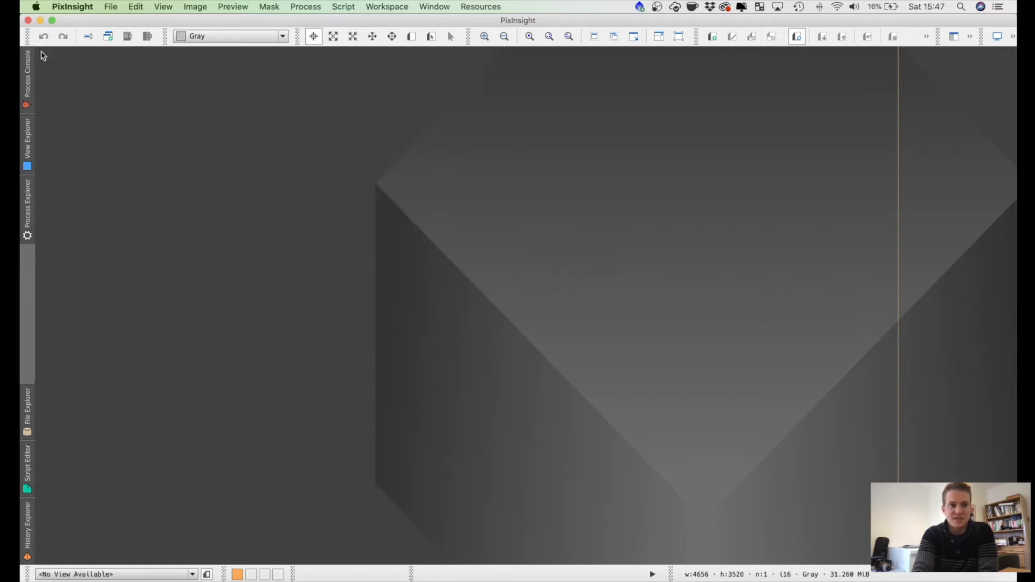
pyautogui.click(343, 6)
pyautogui.moveTo(374, 21)
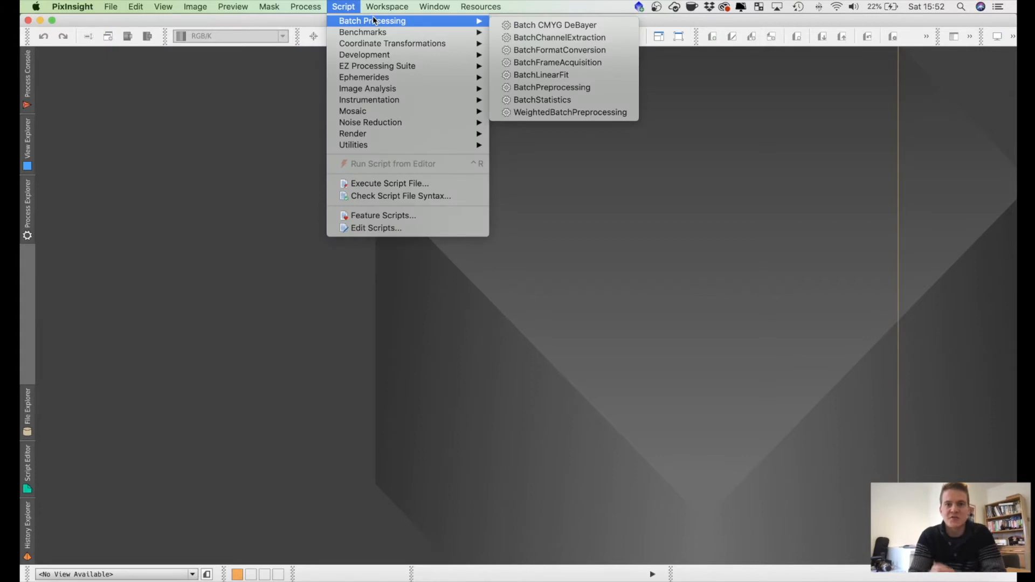
pyautogui.click(264, 131)
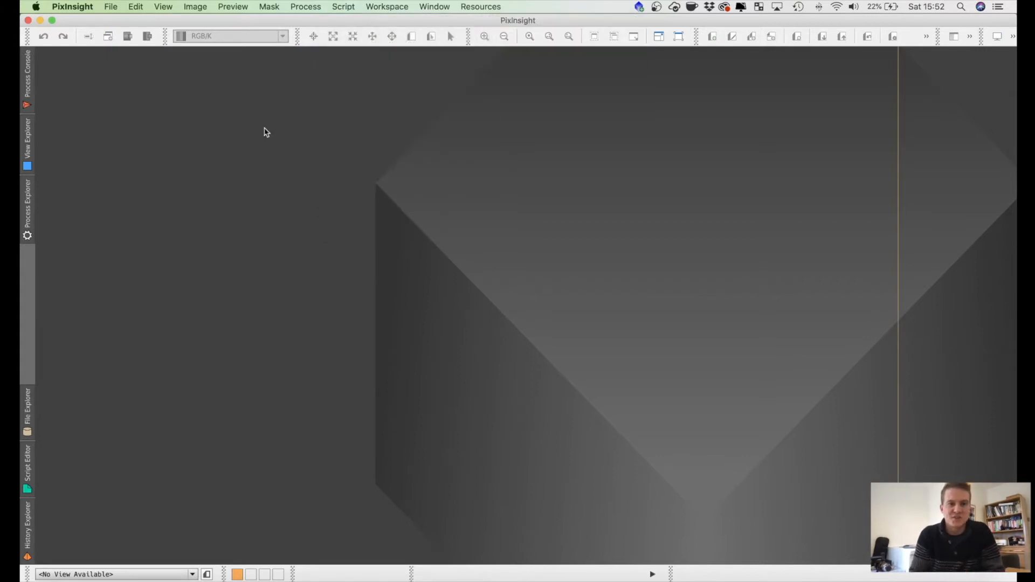
# Step: Open the WeightedBatchPreprocessing script
pyautogui.click(341, 8)
pyautogui.moveTo(381, 24)
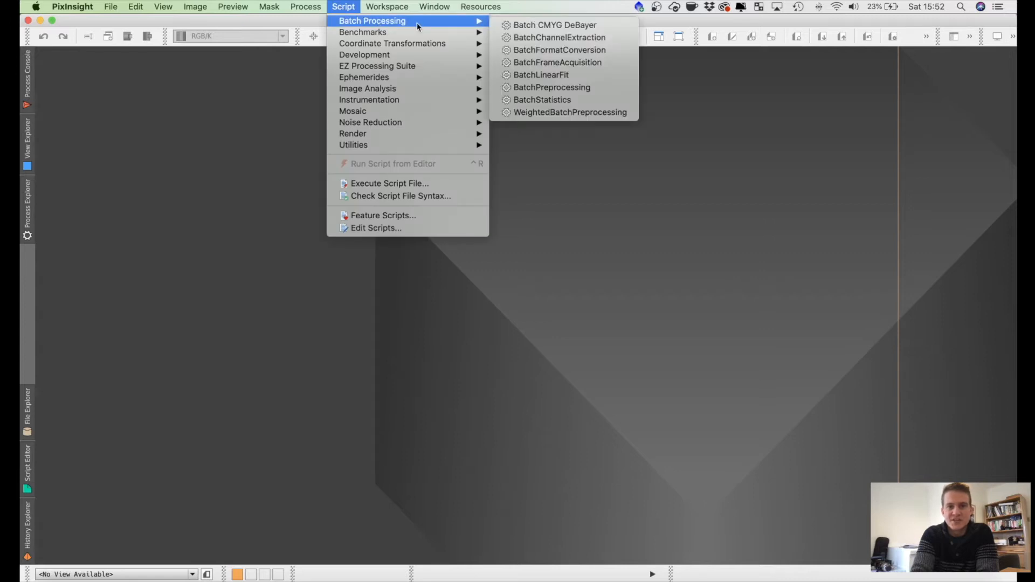
pyautogui.click(548, 113)
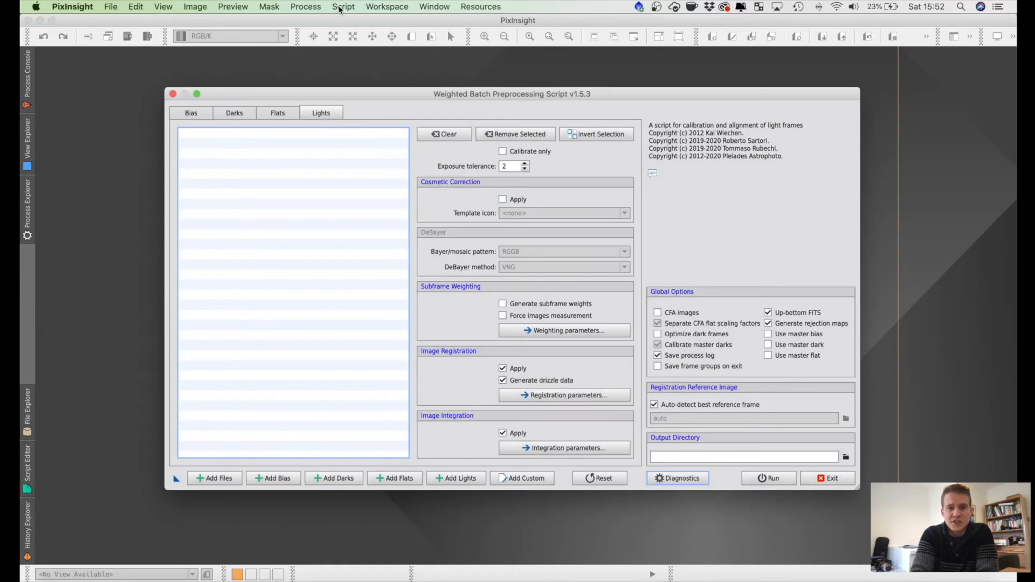
pyautogui.click(340, 7)
pyautogui.moveTo(379, 24)
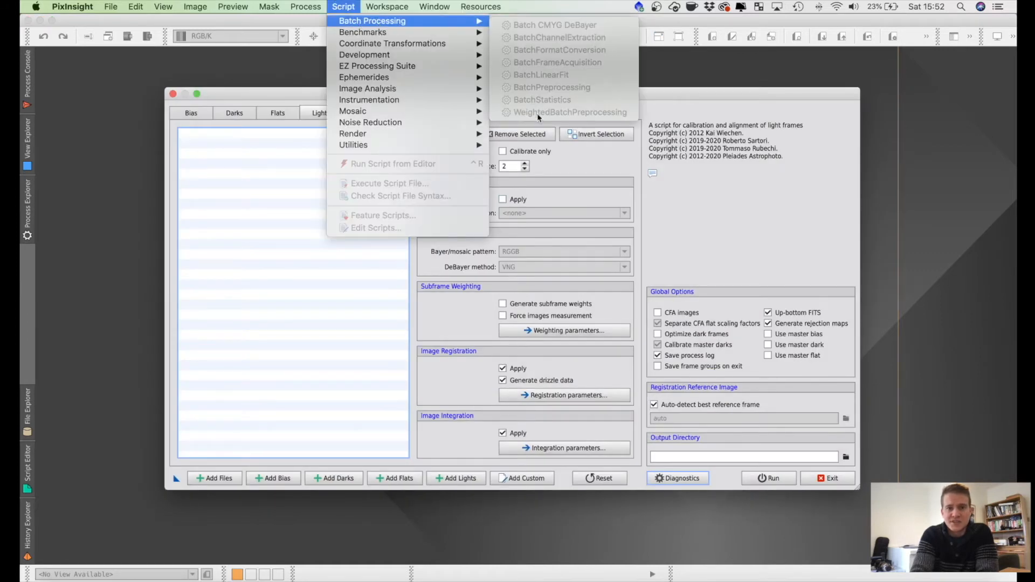
pyautogui.click(776, 151)
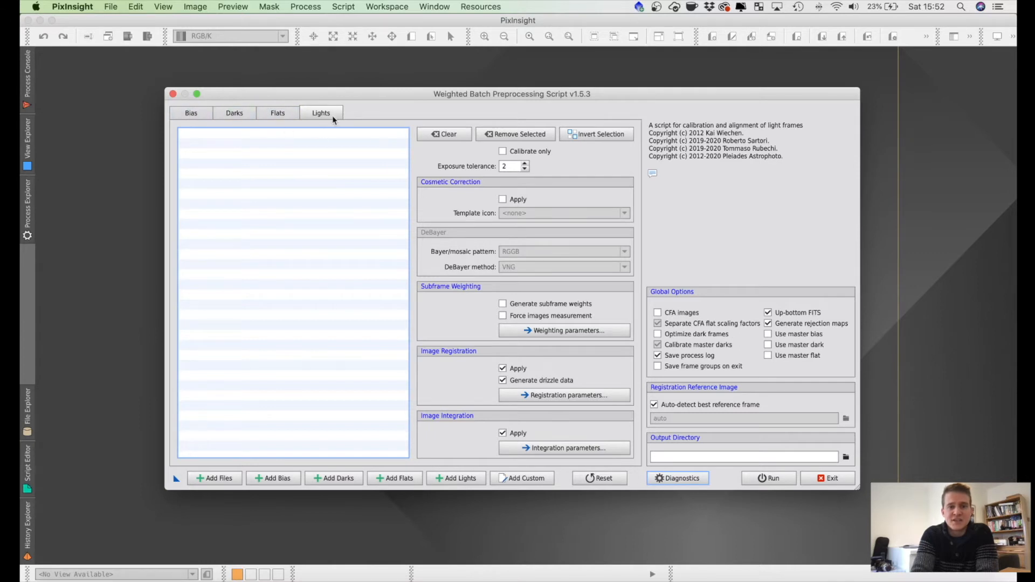
# Step: Add all H-filter light frames from the HA folder to the script's lights and check the resulting list
pyautogui.click(453, 479)
pyautogui.click(474, 171)
pyautogui.scroll(-15, 474, 232)
pyautogui.keyDown('shift'); pyautogui.click(465, 341); pyautogui.keyUp('shift')
pyautogui.click(649, 380)
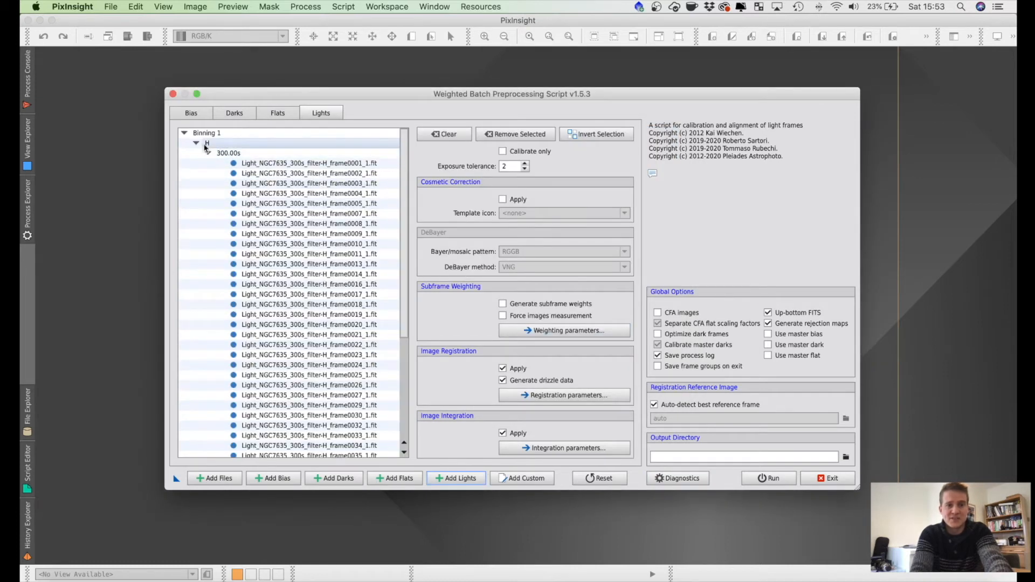
pyautogui.scroll(-5, 297, 245)
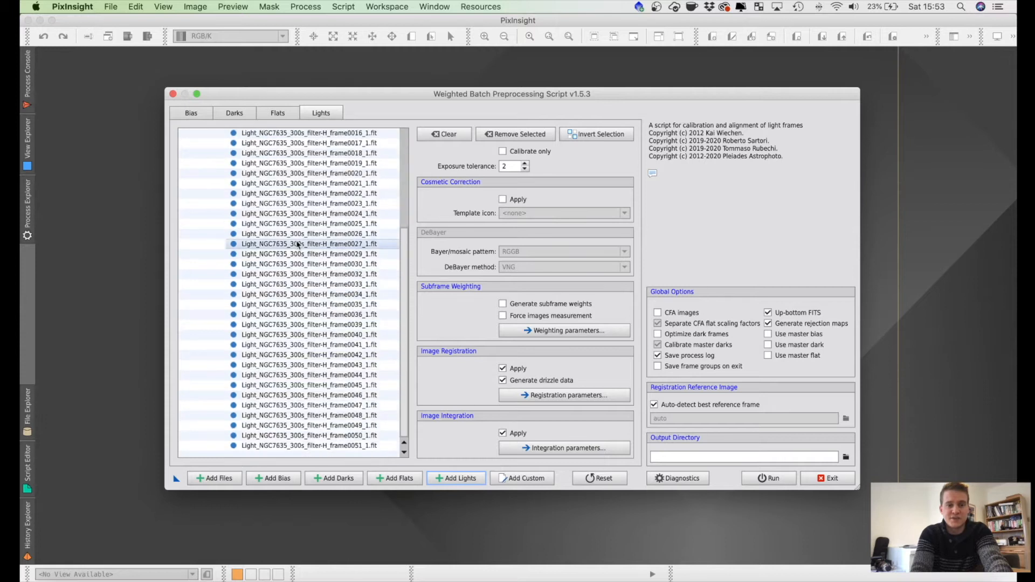
pyautogui.scroll(5, 297, 244)
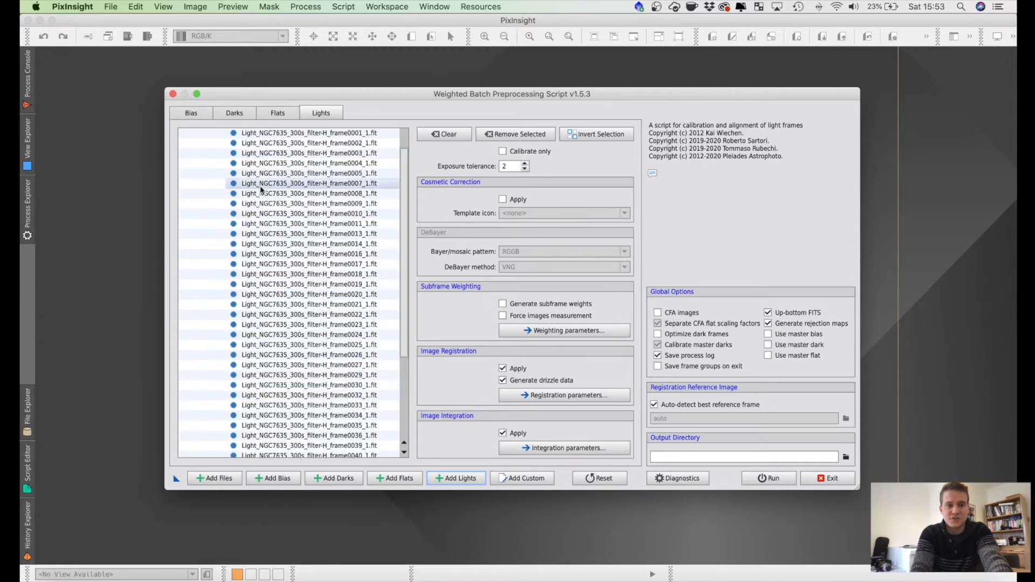
# Step: Add all O-filter light frames from the Oiii folder in Bubble Nebula to the script's lights
pyautogui.click(450, 483)
pyautogui.click(495, 144)
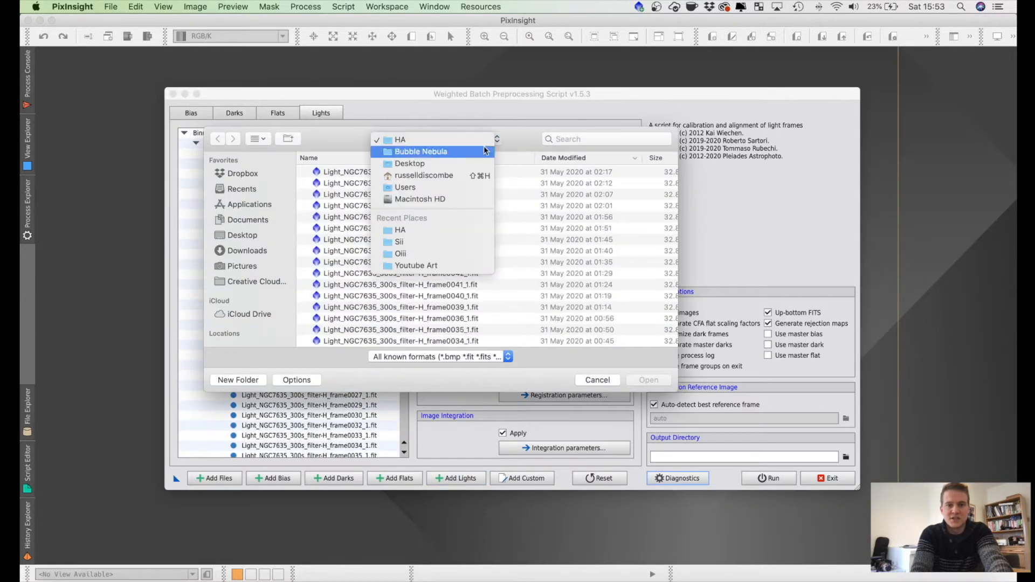
pyautogui.click(487, 151)
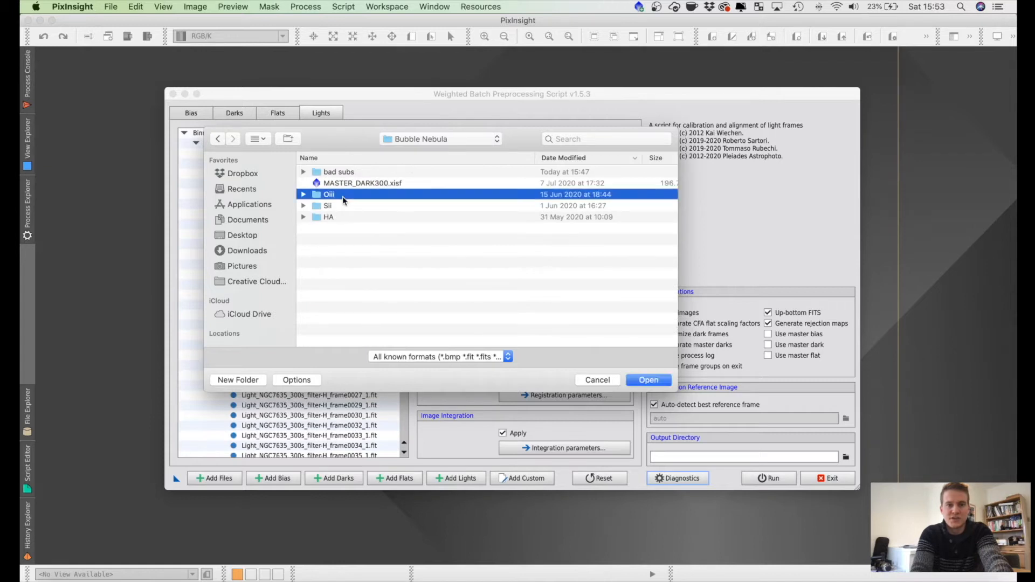
pyautogui.doubleClick(328, 194)
pyautogui.scroll(-5, 400, 270)
pyautogui.press('super+a')
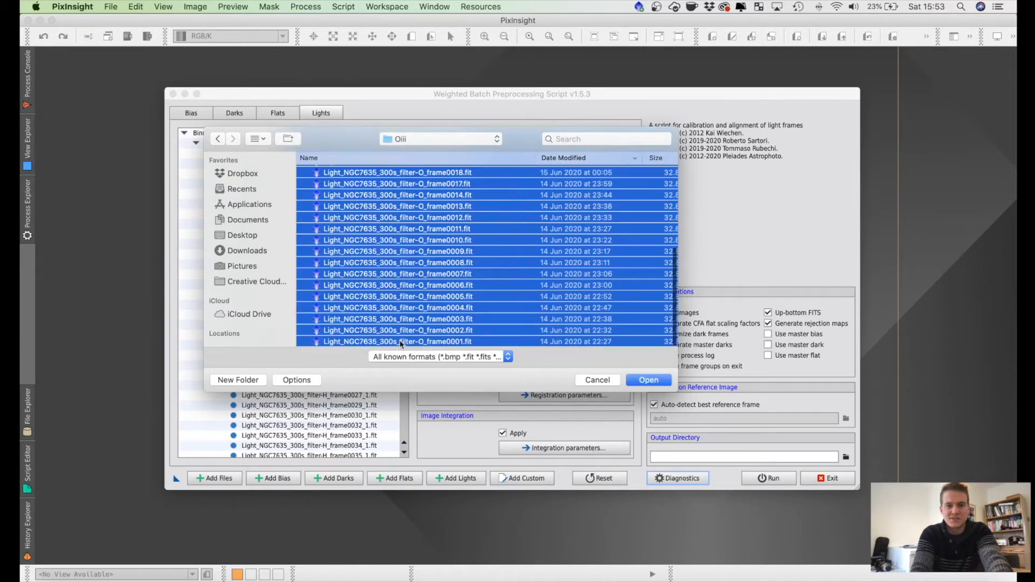
pyautogui.click(644, 382)
pyautogui.scroll(-10, 277, 273)
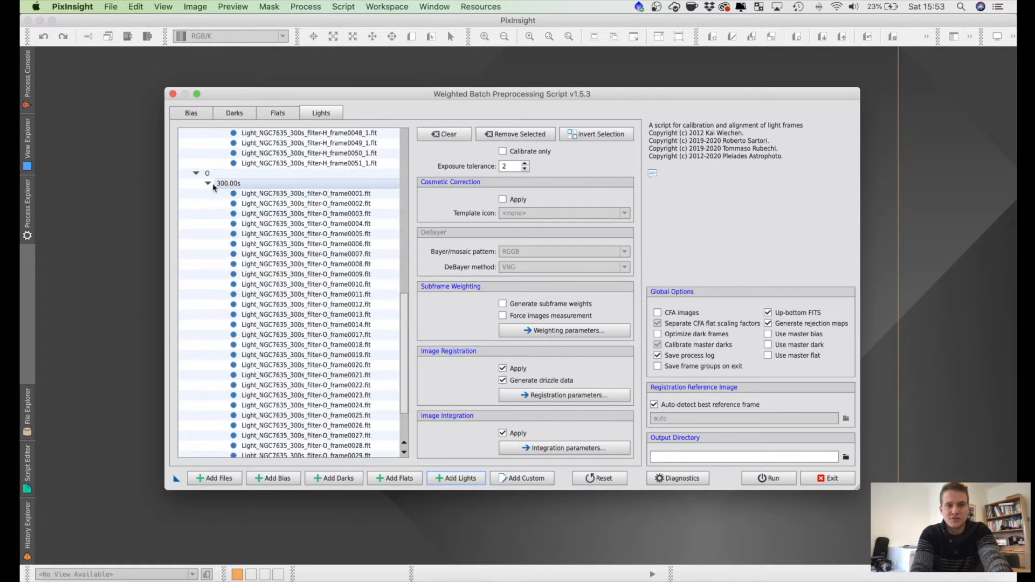
# Step: Add all S-filter light frames from the Sii folder in Bubble Nebula to the lights and check the list
pyautogui.click(448, 477)
pyautogui.click(481, 139)
pyautogui.click(473, 148)
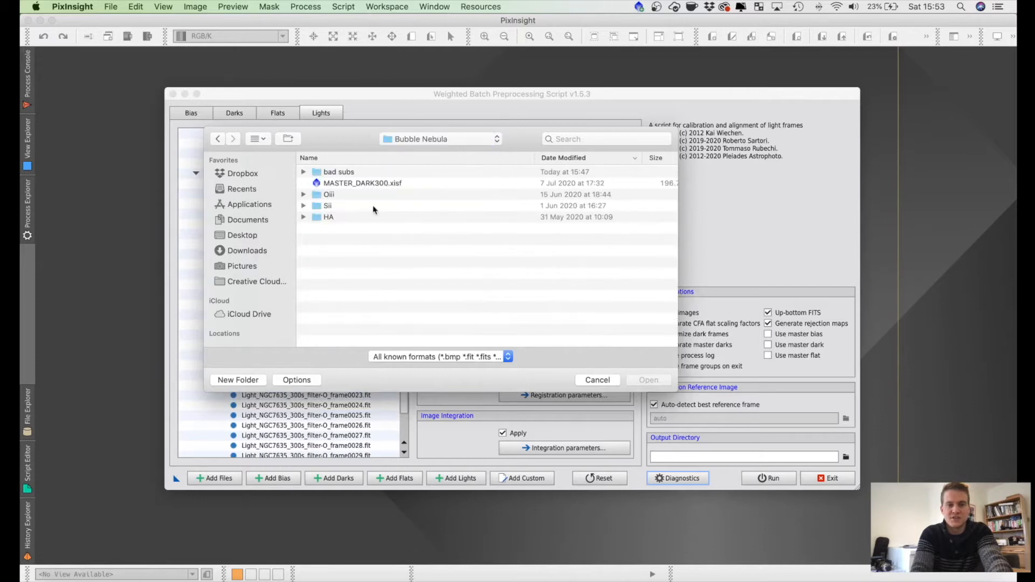
pyautogui.doubleClick(337, 205)
pyautogui.scroll(-5, 420, 259)
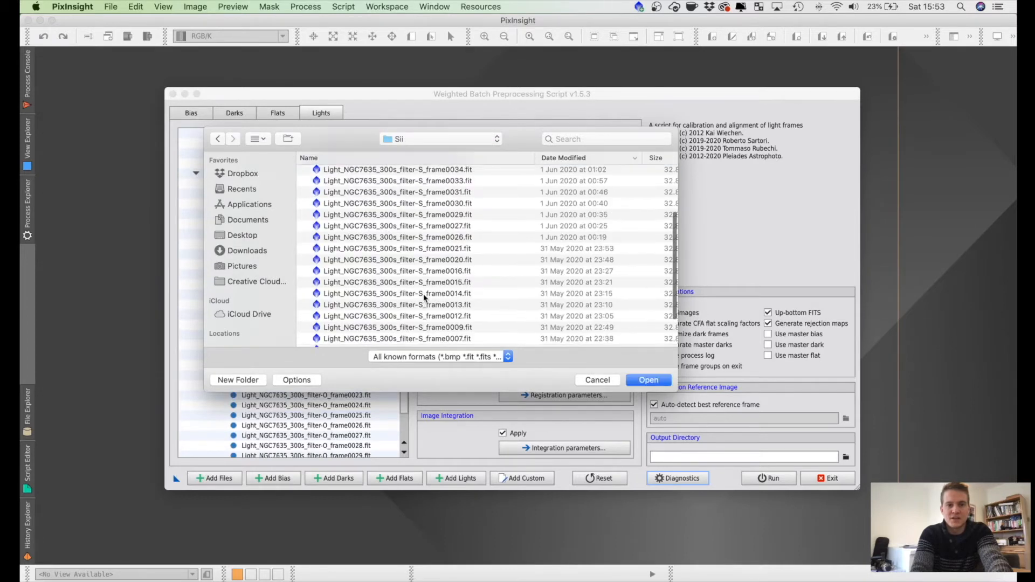
pyautogui.press('super+a')
pyautogui.click(652, 381)
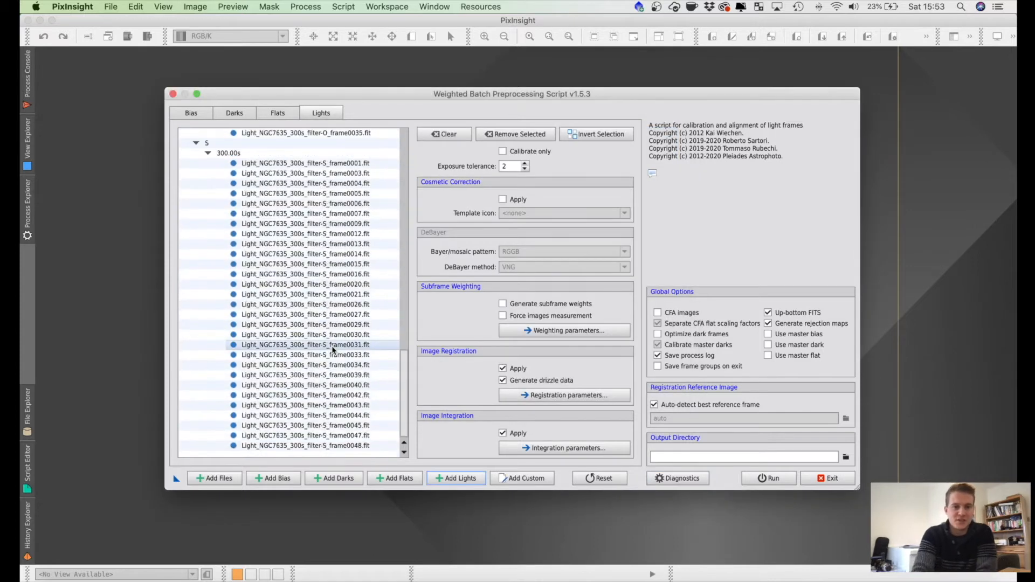
pyautogui.scroll(20, 337, 303)
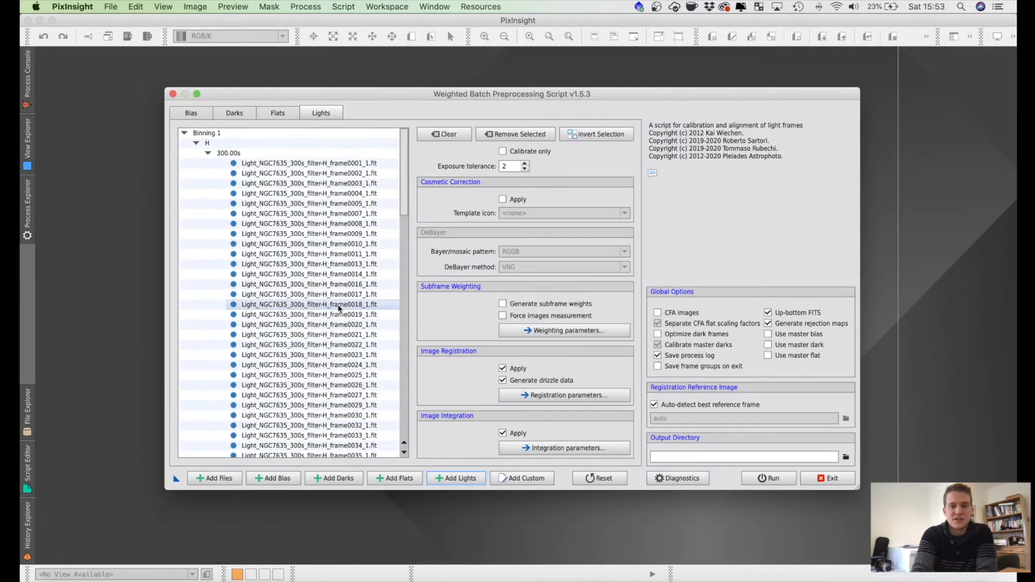
# Step: Look through the script's flat, dark and bias frame lists and their settings
pyautogui.click(279, 112)
pyautogui.click(233, 113)
pyautogui.click(190, 114)
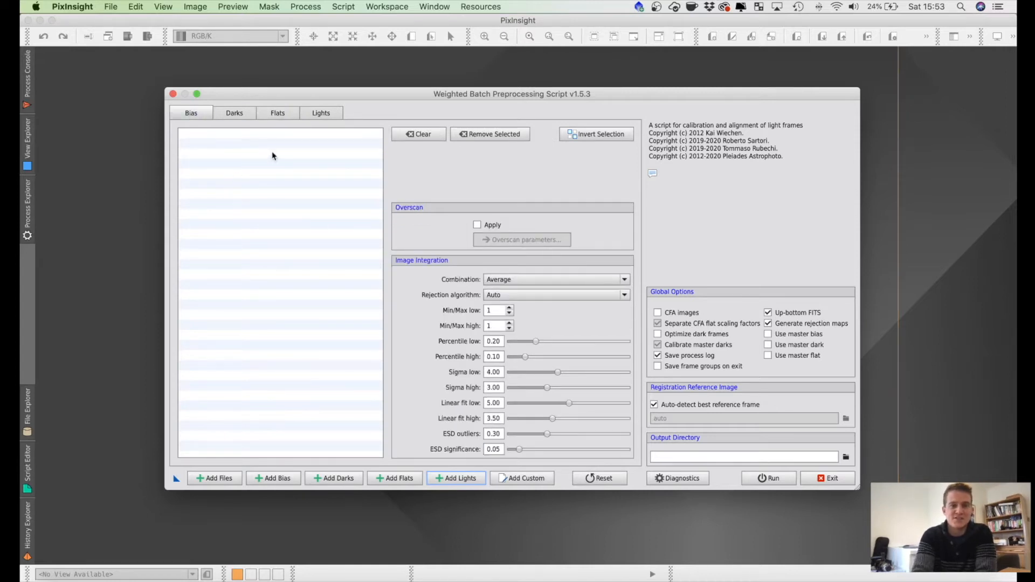
pyautogui.click(287, 118)
pyautogui.click(199, 115)
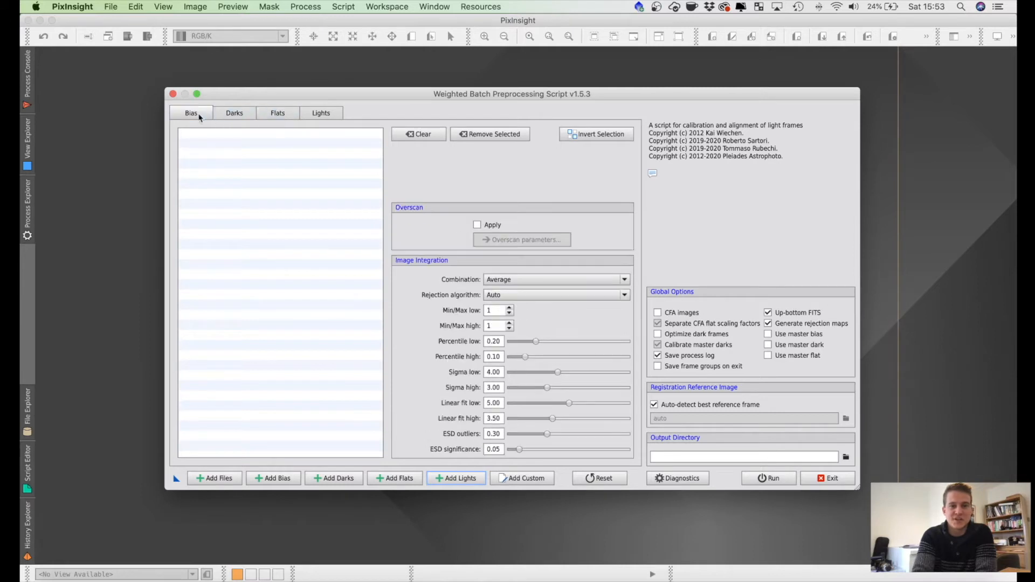
# Step: Add MASTER_DARK300.xisf from the Bubble Nebula folder as the dark frame
pyautogui.click(240, 118)
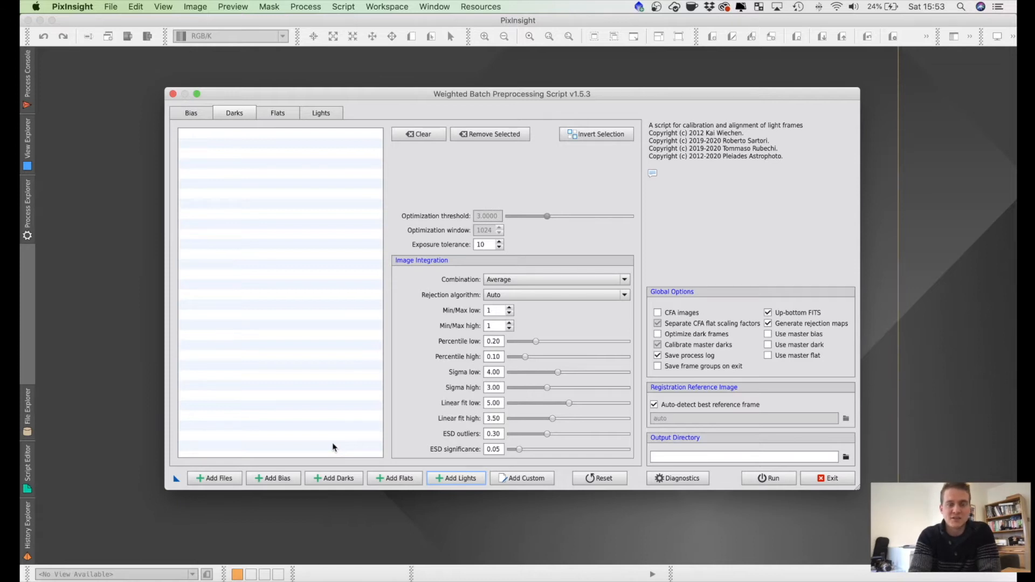
pyautogui.click(335, 477)
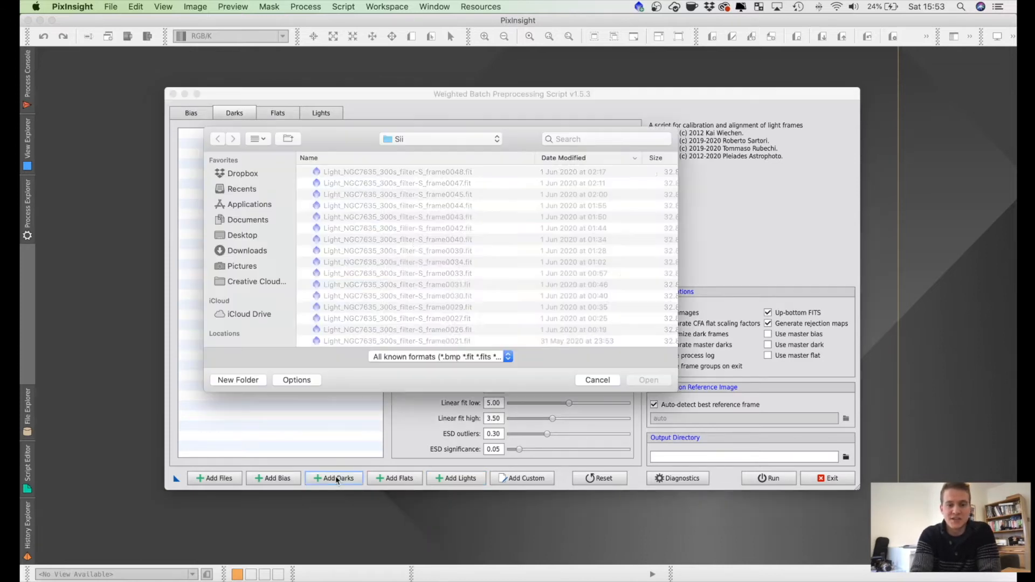
pyautogui.click(431, 140)
pyautogui.click(431, 150)
pyautogui.doubleClick(359, 183)
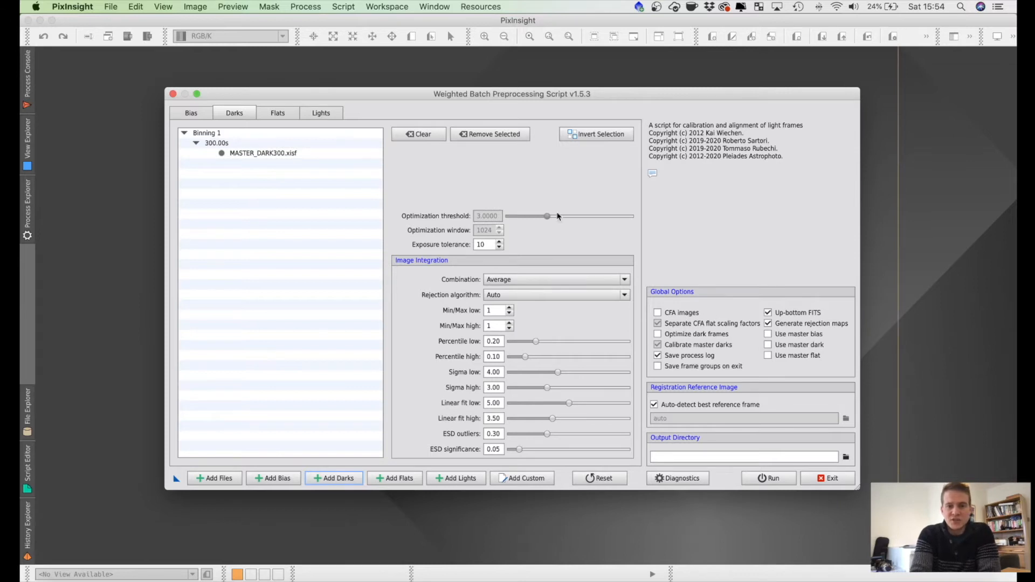
# Step: Enable the use of the master dark and set the output directory to the Bubble Nebula folder on the Desktop
pyautogui.click(328, 116)
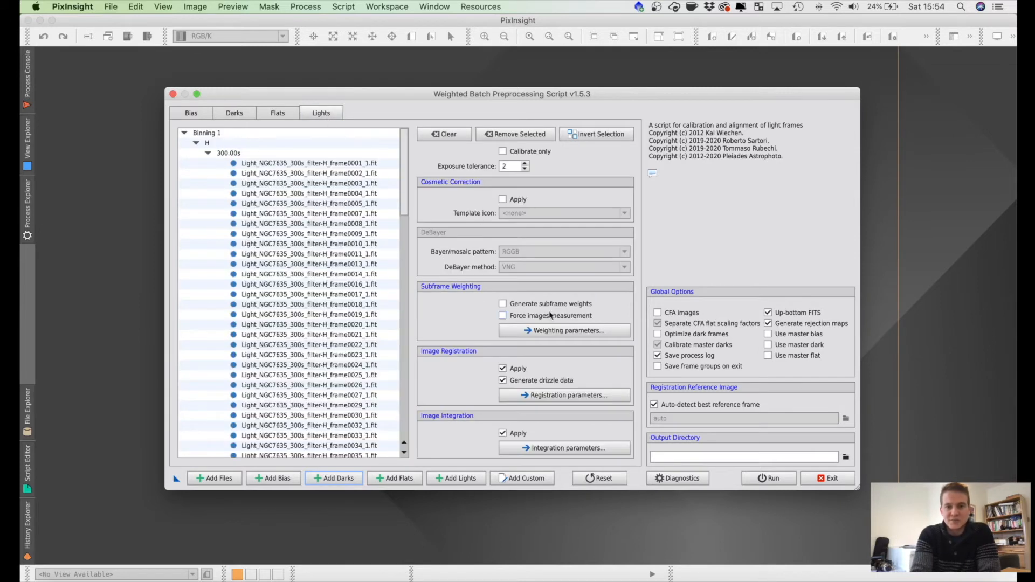
pyautogui.click(796, 346)
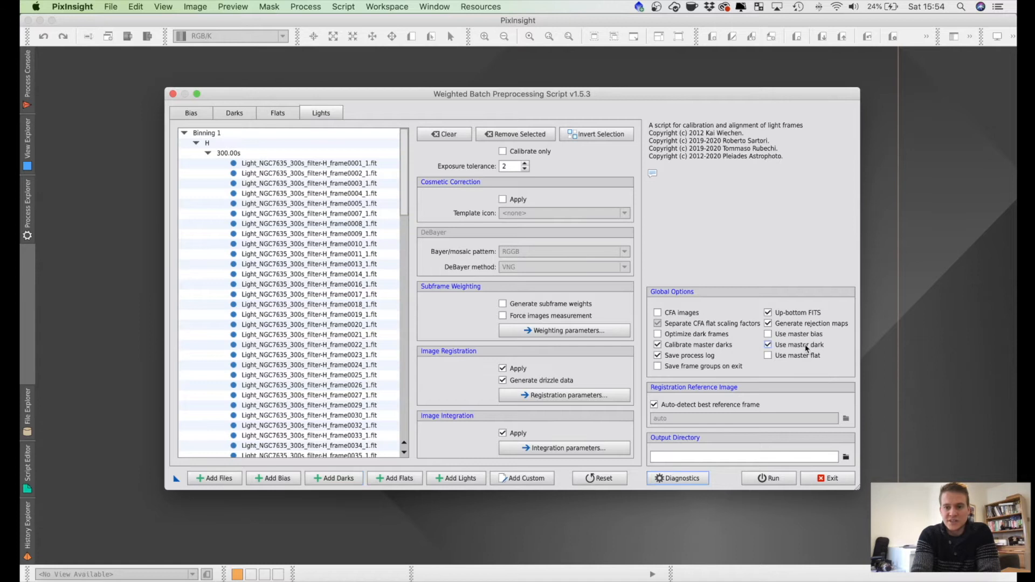
pyautogui.click(845, 457)
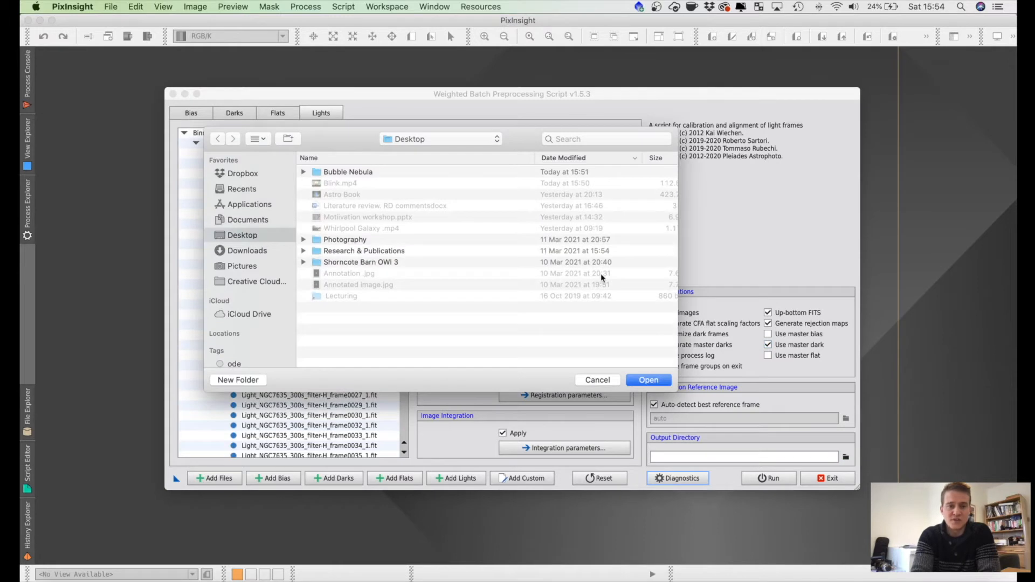
pyautogui.click(335, 173)
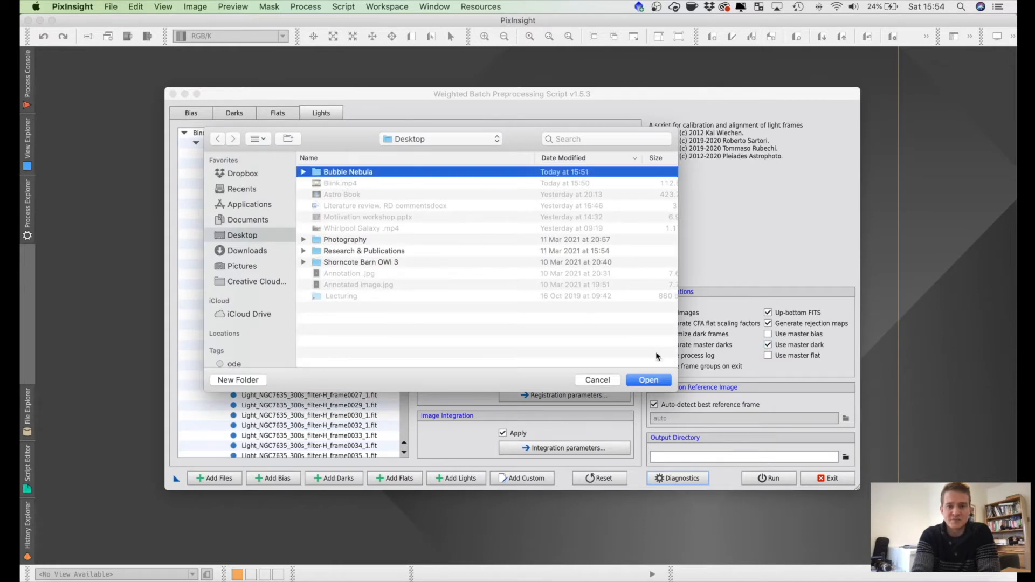
pyautogui.click(649, 380)
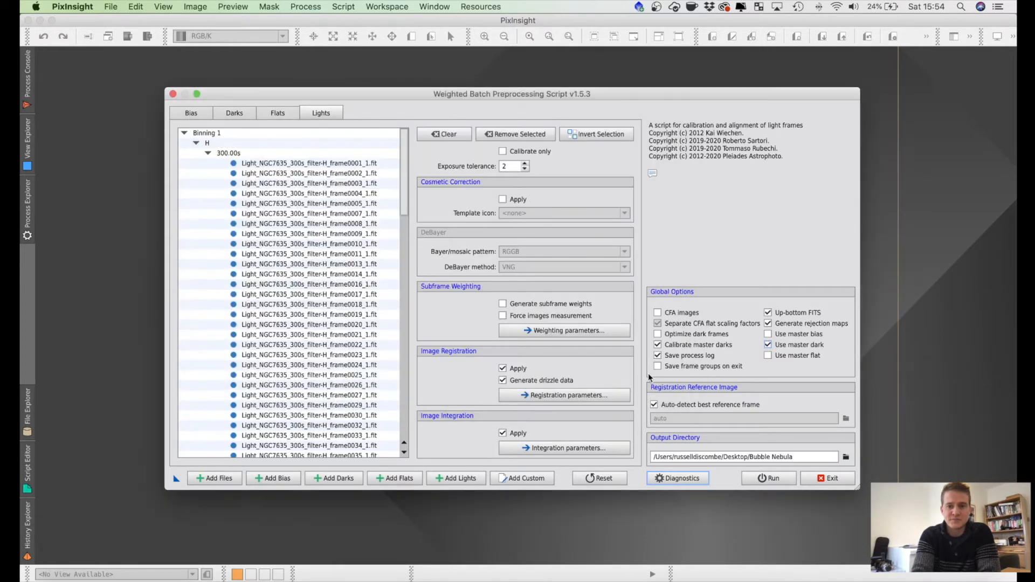
# Step: Run the script's diagnostics, read the messages about the frame setup, and close them
pyautogui.click(684, 478)
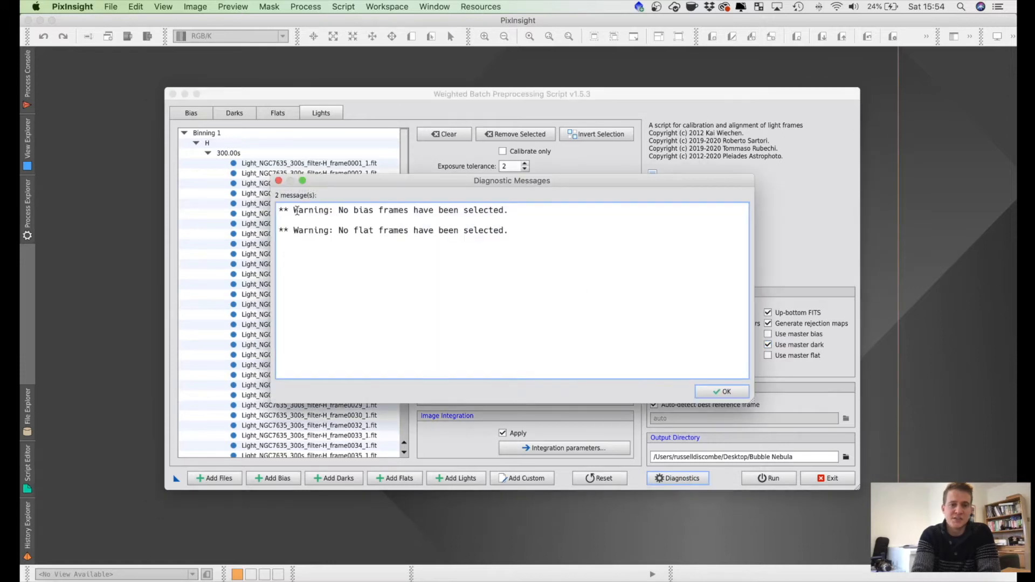
pyautogui.moveTo(297, 210); pyautogui.dragTo(424, 210)
pyautogui.doubleClick(343, 231)
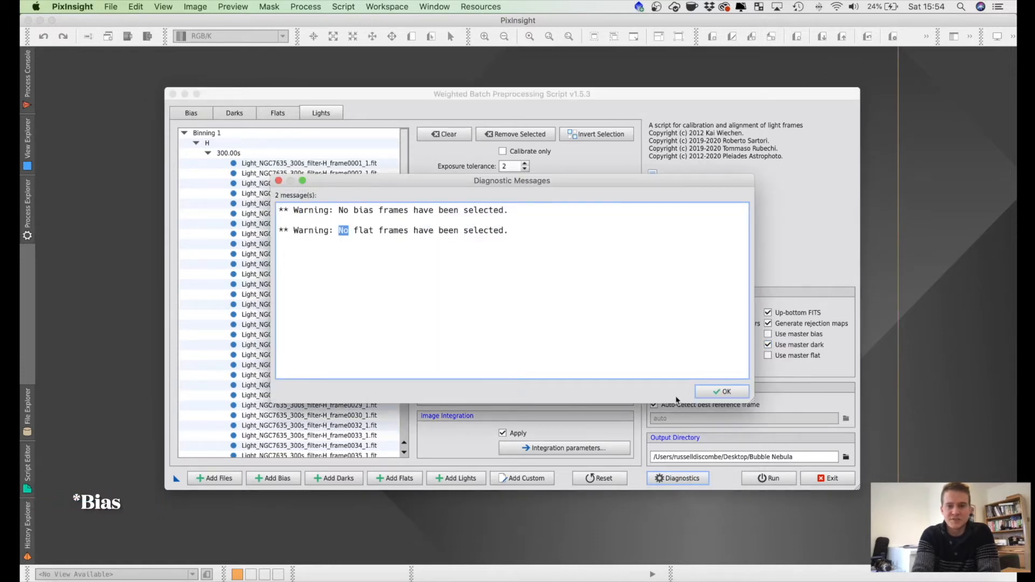
pyautogui.click(724, 391)
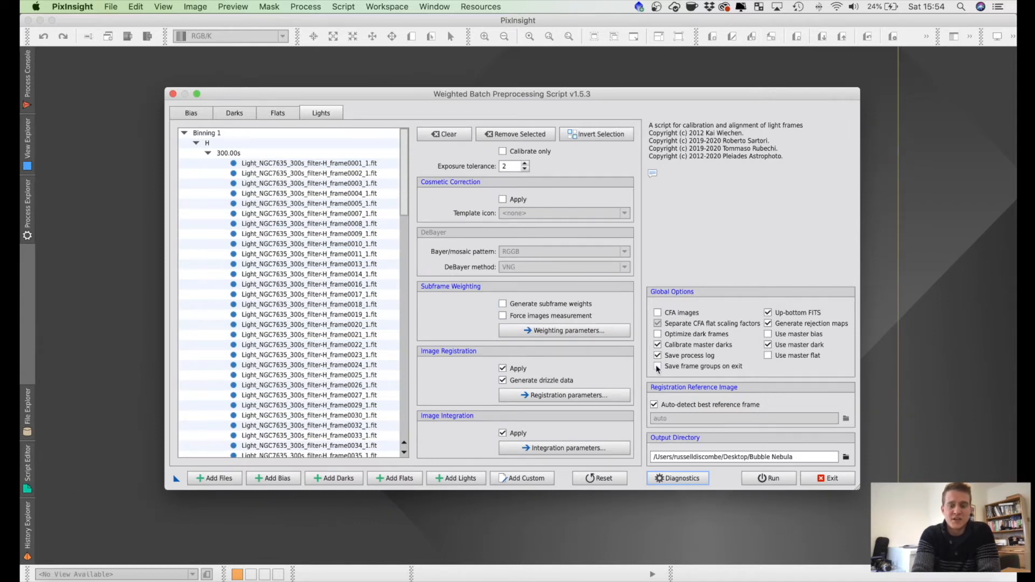
# Step: Run the batch preprocessing and continue past the warnings, including the light frames integration one
pyautogui.click(771, 478)
pyautogui.click(678, 387)
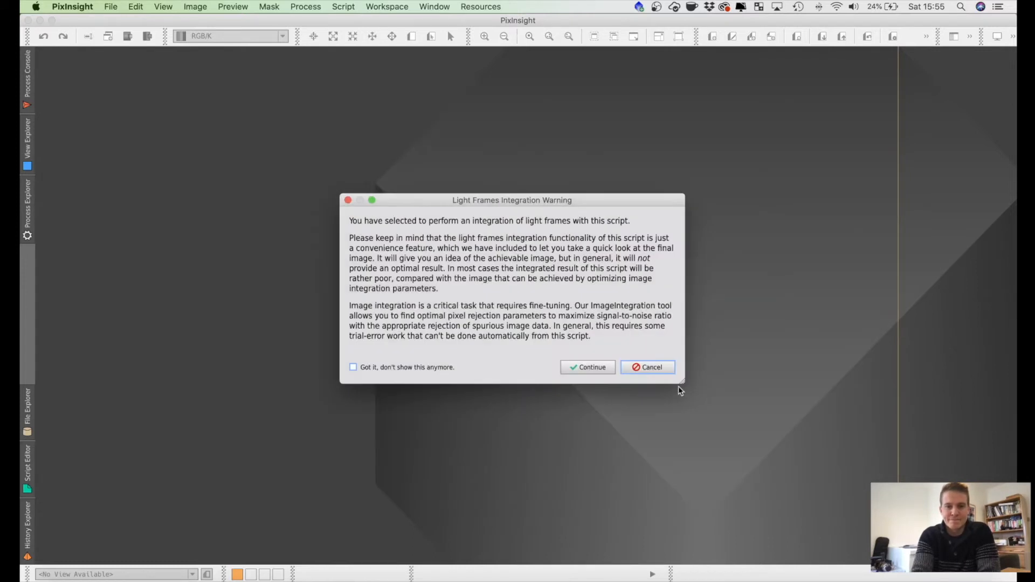
pyautogui.click(611, 367)
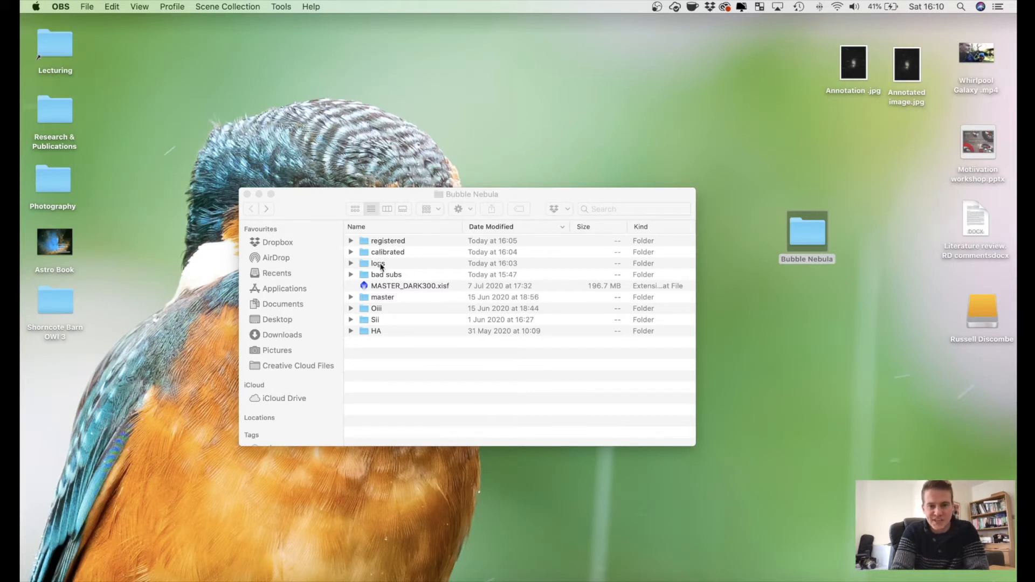
# Step: In Finder, open the Ha, Oiii and Sii light master files from Bubble Nebula's master folder in PixInsight
pyautogui.doubleClick(380, 298)
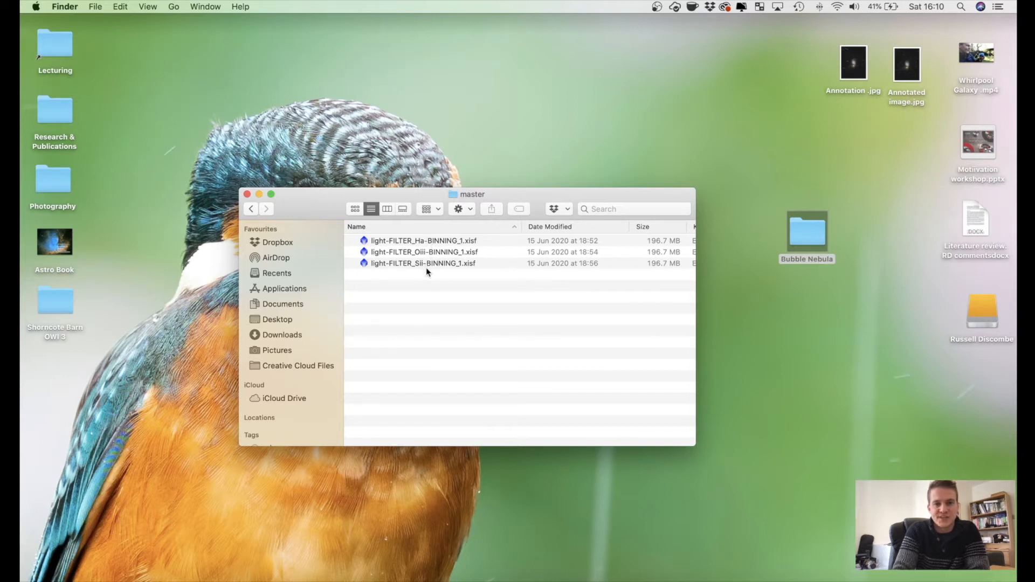
pyautogui.moveTo(433, 290); pyautogui.dragTo(406, 243)
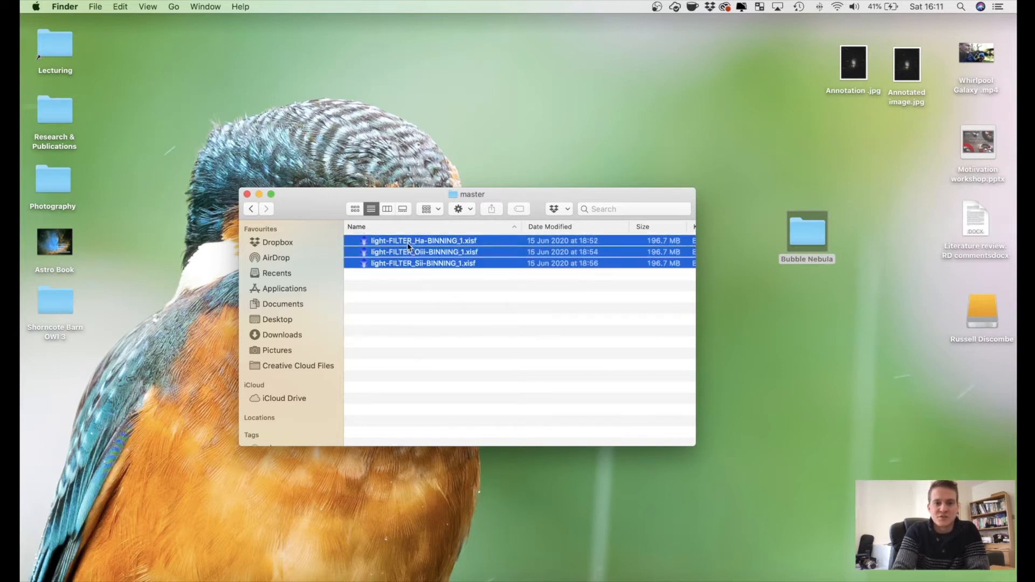
pyautogui.doubleClick(388, 239)
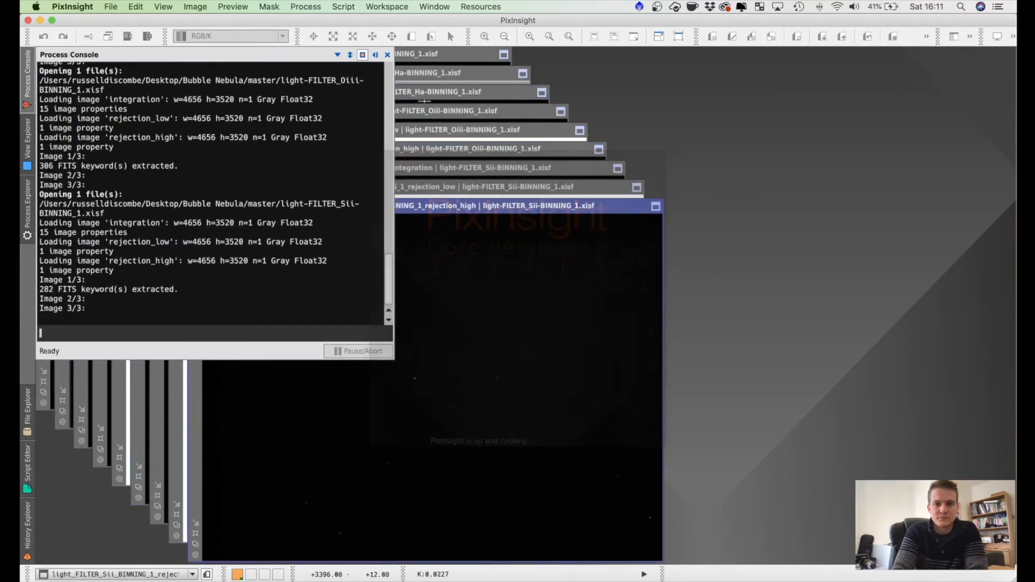
# Step: Dismiss the software updates dialog without applying any packages and hide the Process Console
pyautogui.click(376, 56)
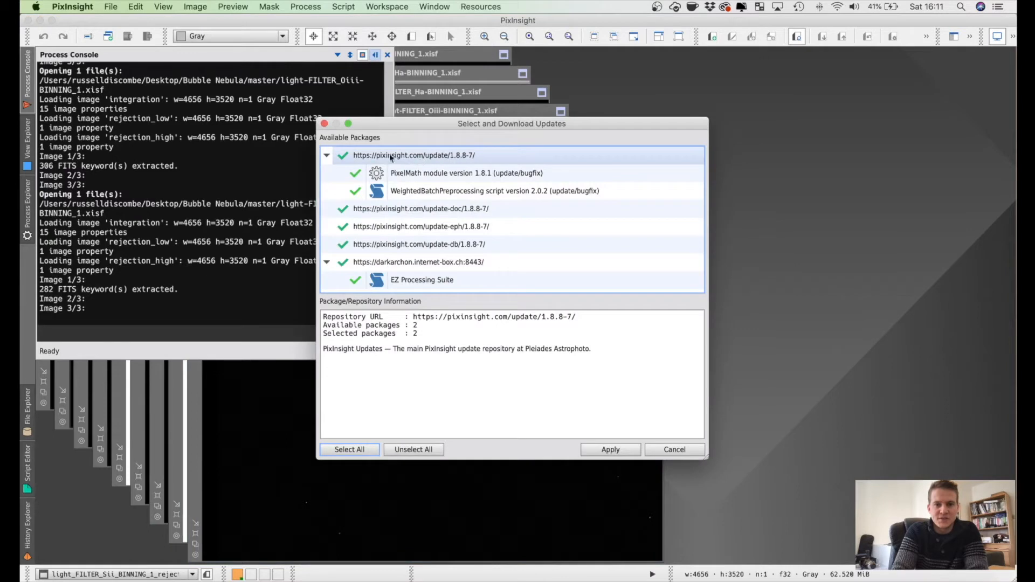
pyautogui.click(324, 123)
pyautogui.click(376, 56)
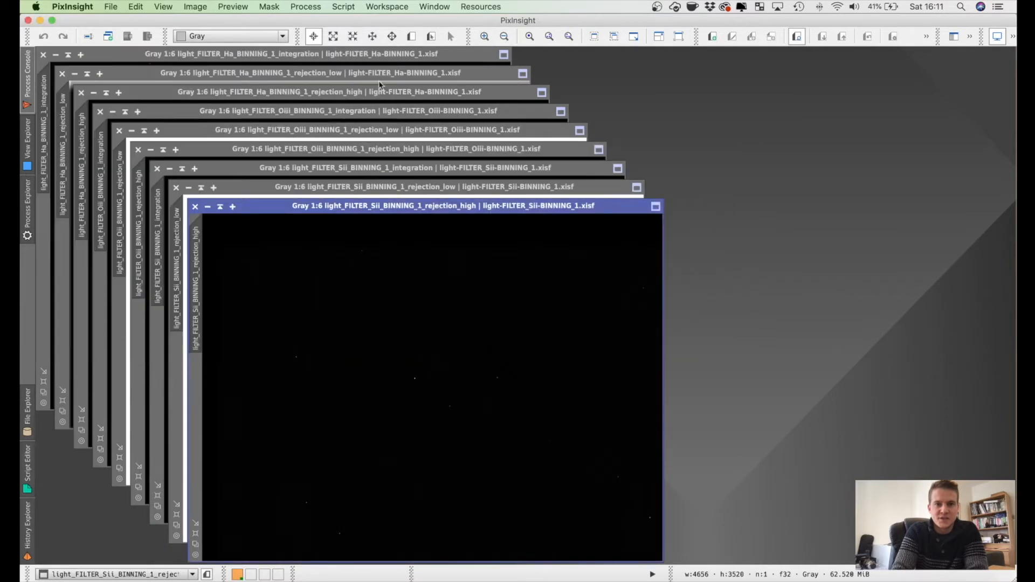
# Step: Close the rejection_high and rejection_low images of the Sii, Oiii and Ha masters, keeping the three integration images open
pyautogui.moveTo(460, 209); pyautogui.dragTo(643, 202)
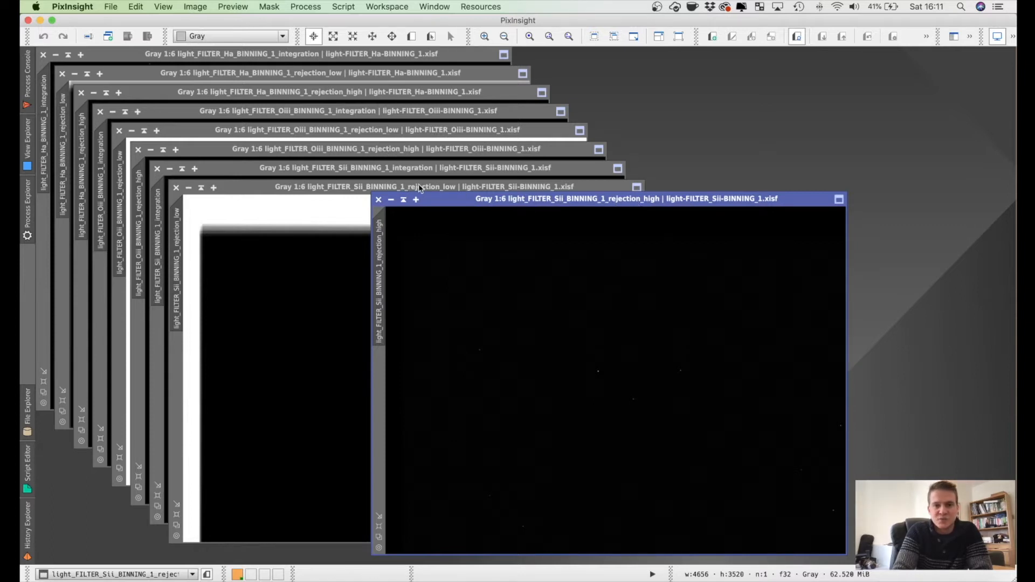
pyautogui.click(378, 200)
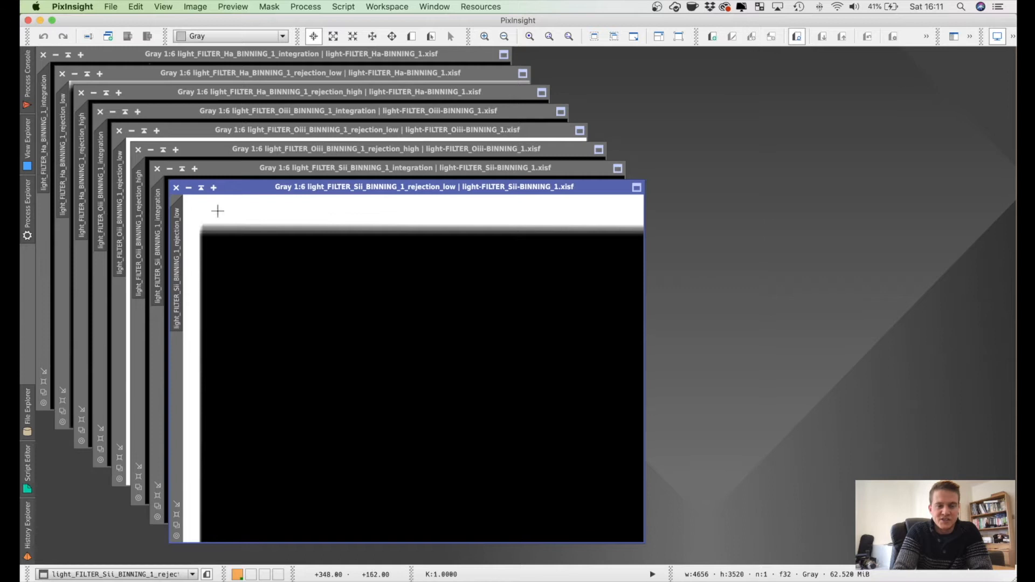
pyautogui.click(176, 189)
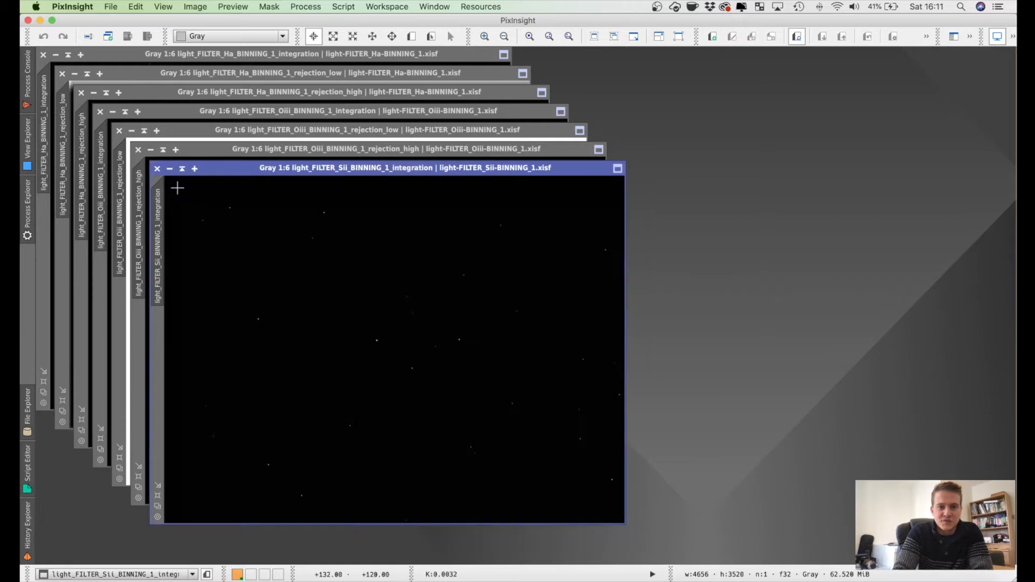
pyautogui.click(138, 150)
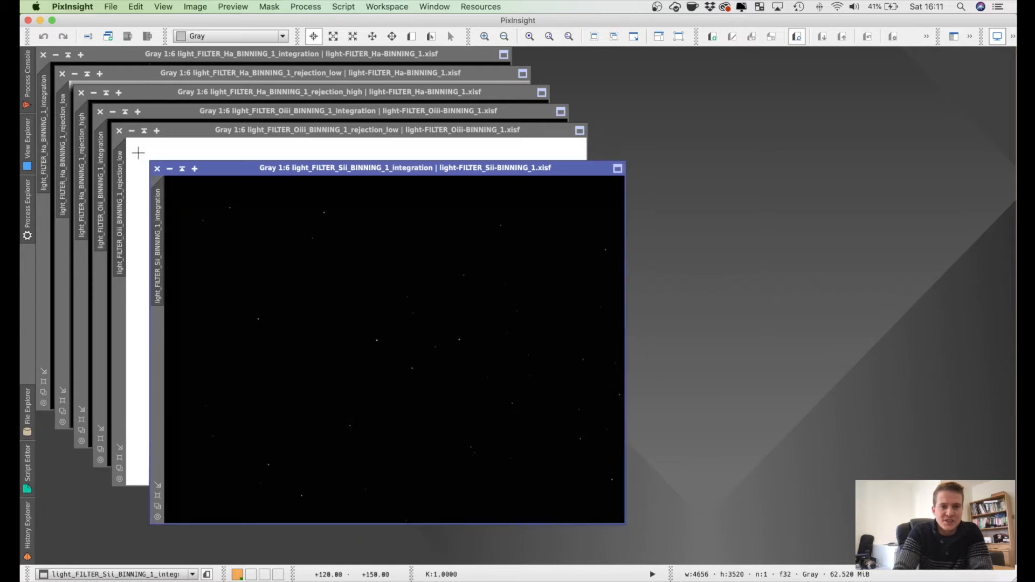
pyautogui.click(118, 132)
pyautogui.click(81, 92)
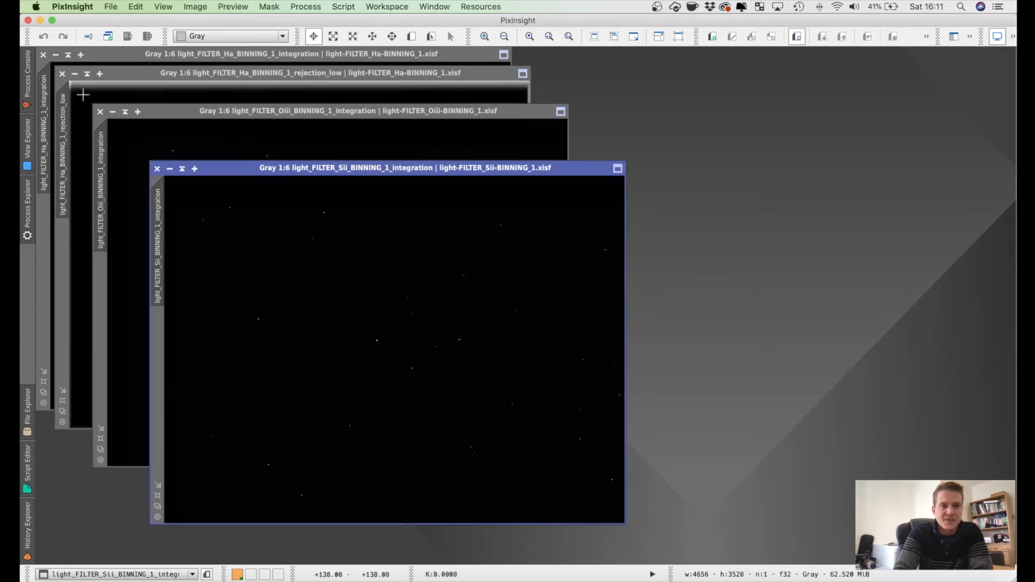
pyautogui.click(62, 74)
# Step: Apply an STF AutoStretch to the Ha, Sii and Oiii integration images, uncovering the Ha window first
pyautogui.moveTo(296, 57); pyautogui.dragTo(312, 57)
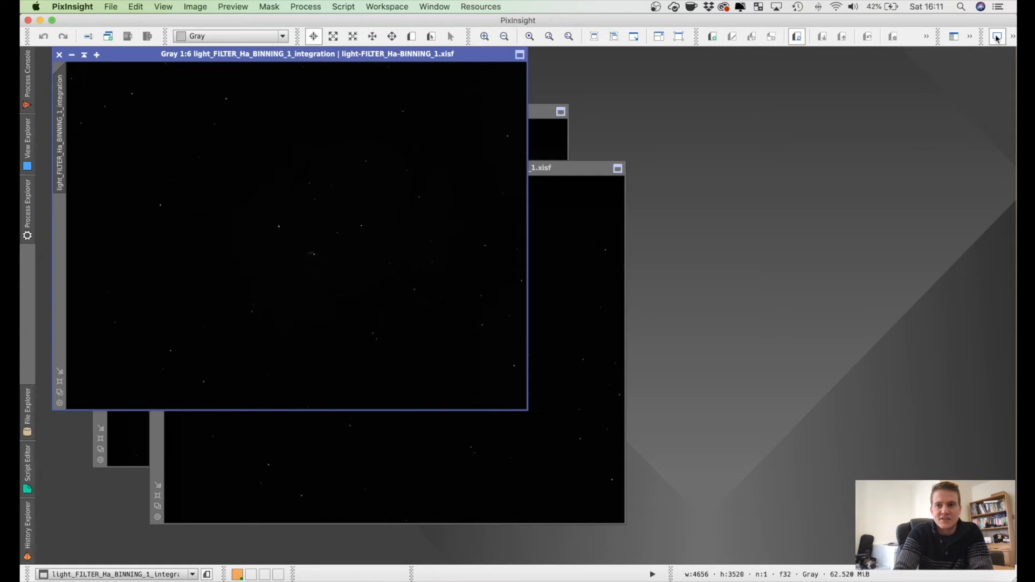
pyautogui.click(1012, 36)
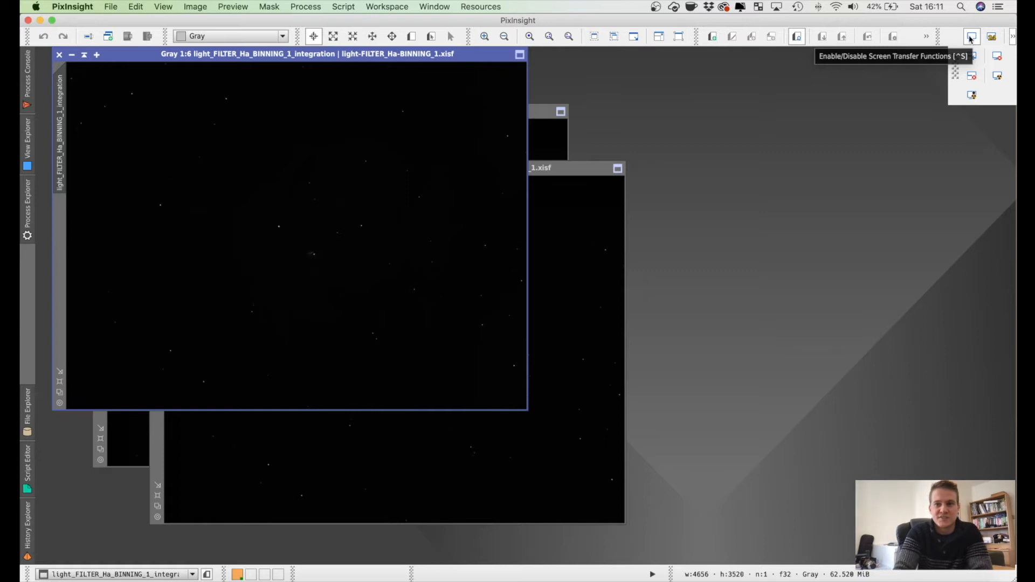
pyautogui.click(997, 75)
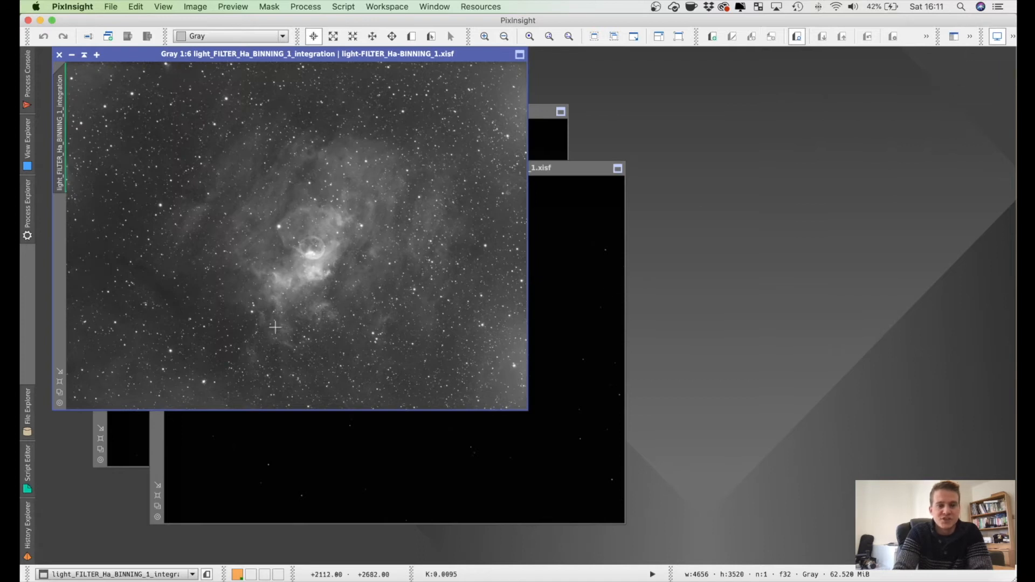
pyautogui.click(601, 246)
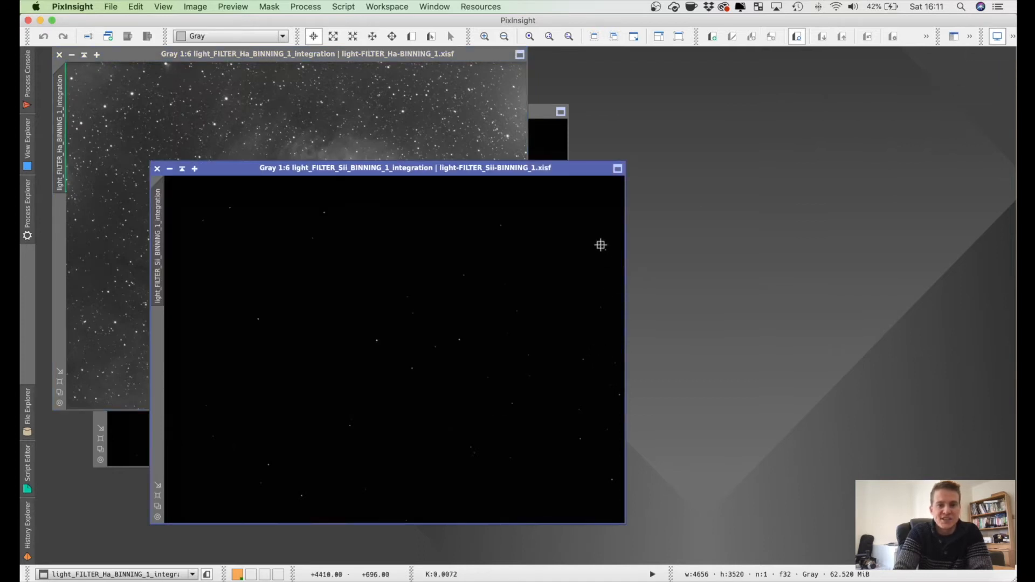
pyautogui.click(997, 38)
pyautogui.click(998, 76)
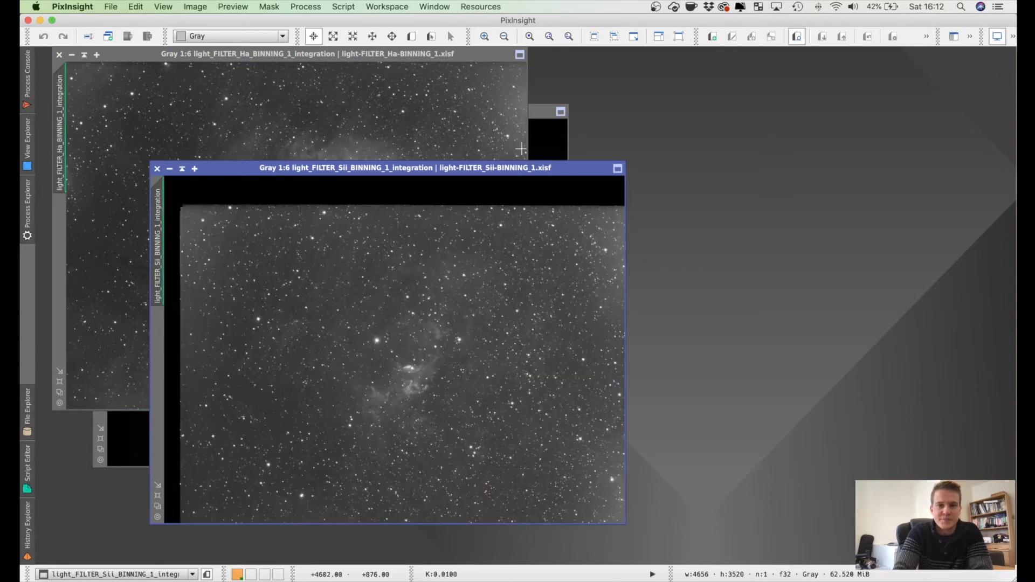
pyautogui.click(545, 139)
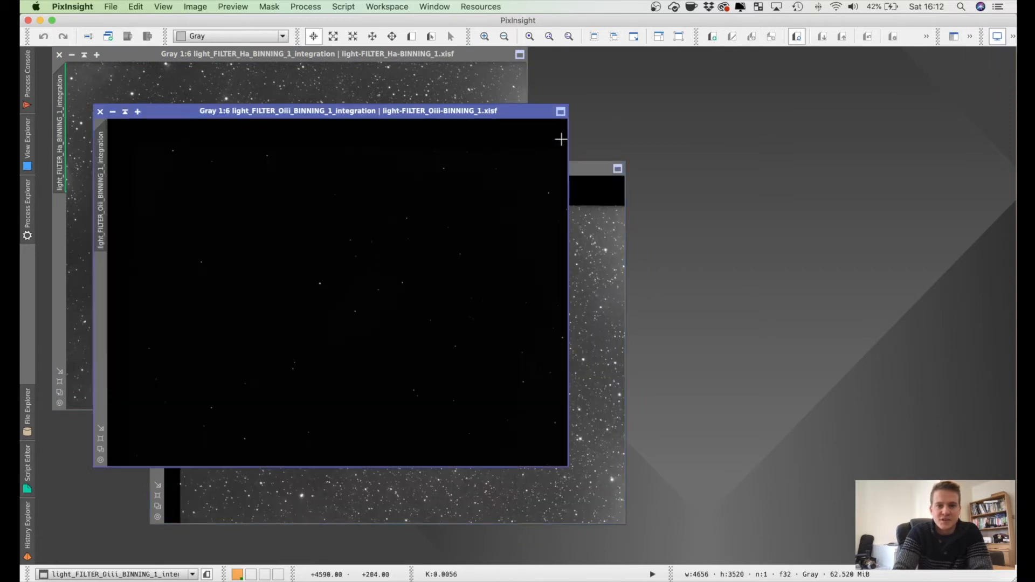
pyautogui.click(1014, 37)
pyautogui.click(997, 76)
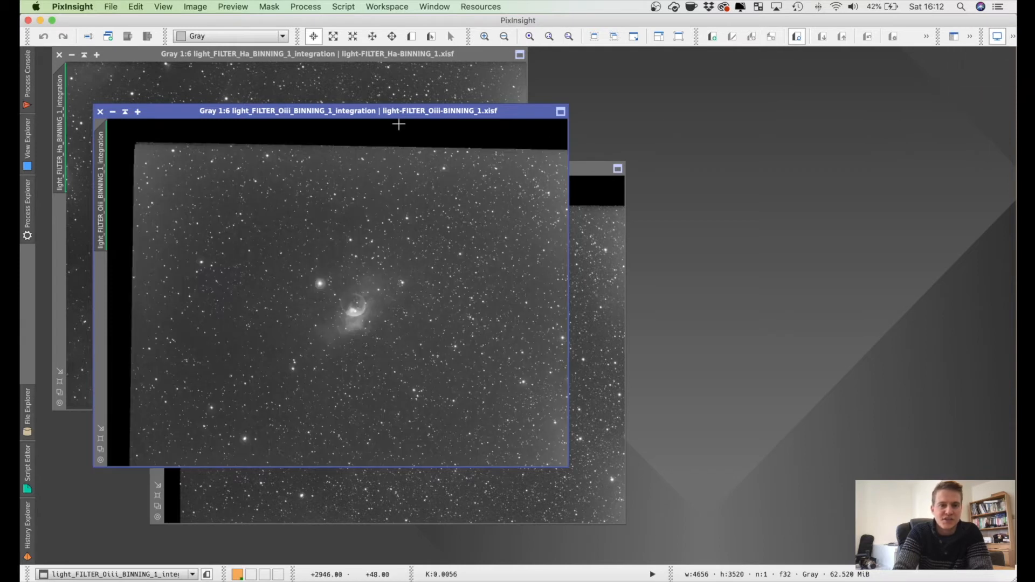
# Step: Spread the Oiii and Sii image windows apart and bring the Ha image to the front
pyautogui.moveTo(393, 111); pyautogui.dragTo(747, 93)
pyautogui.moveTo(347, 168); pyautogui.dragTo(301, 232)
pyautogui.click(314, 181)
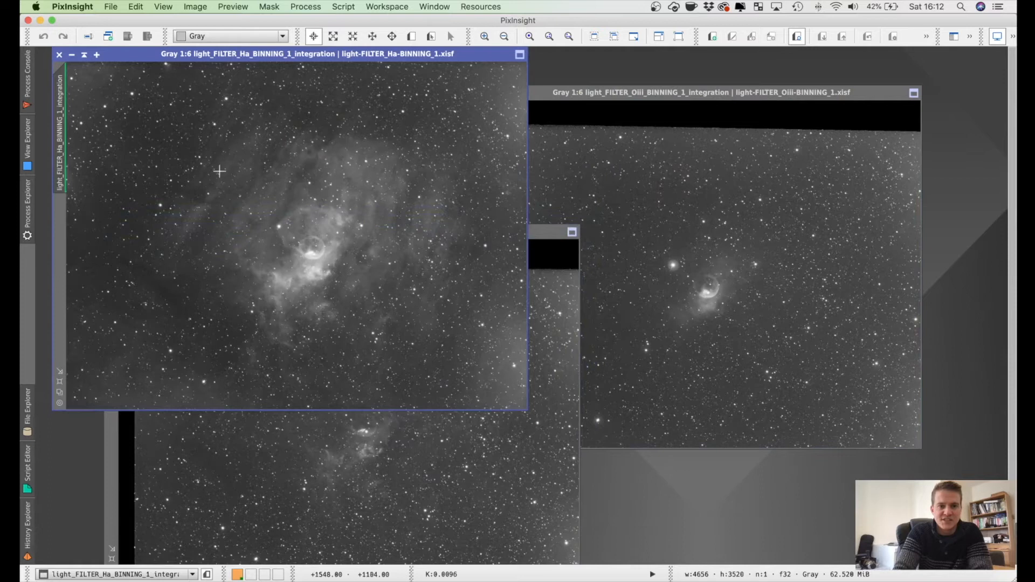
# Step: Compare the nebula detail and black registration borders in the stretched Ha, Sii and Oiii images
pyautogui.click(501, 446)
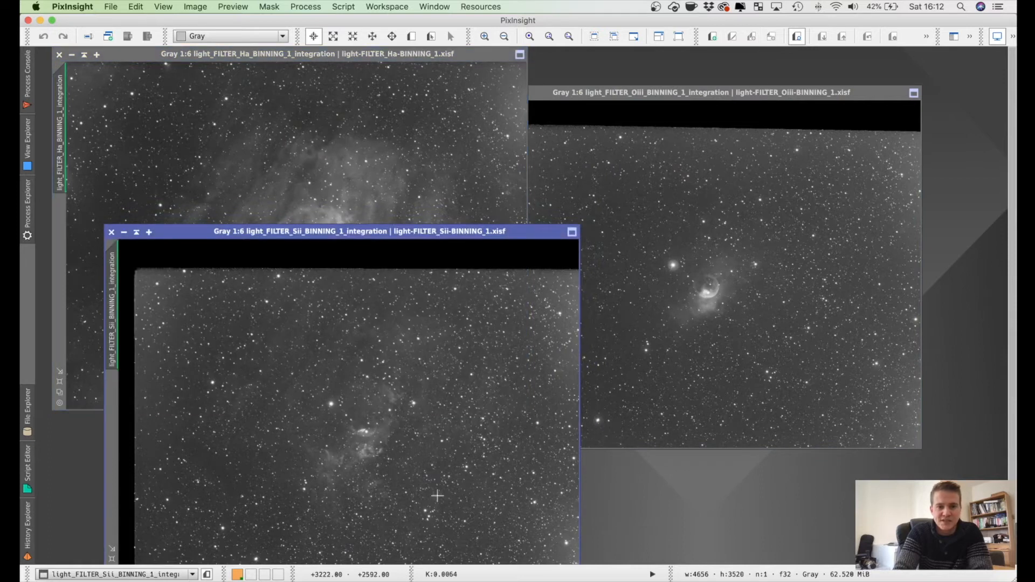
pyautogui.click(762, 273)
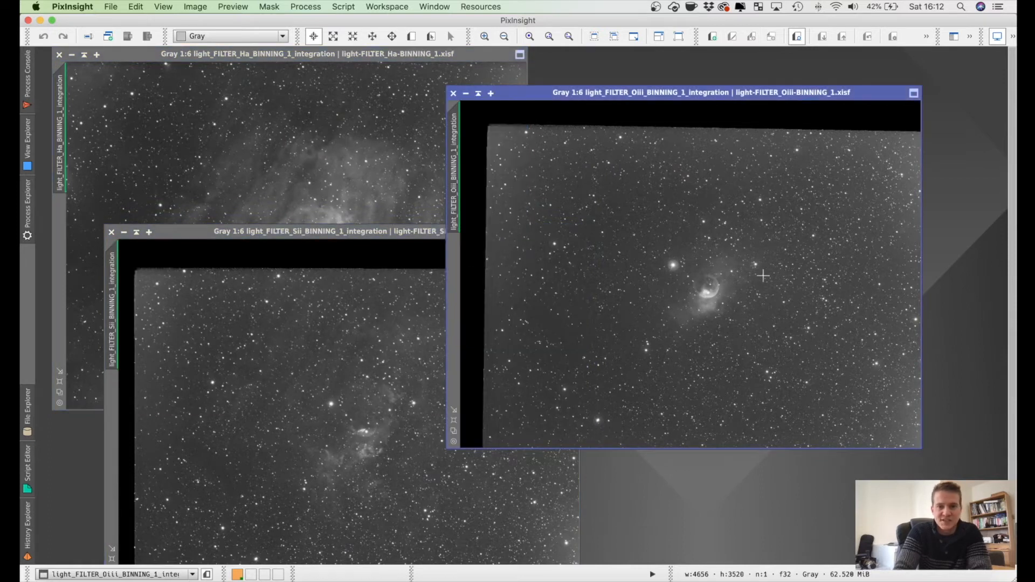
pyautogui.click(271, 494)
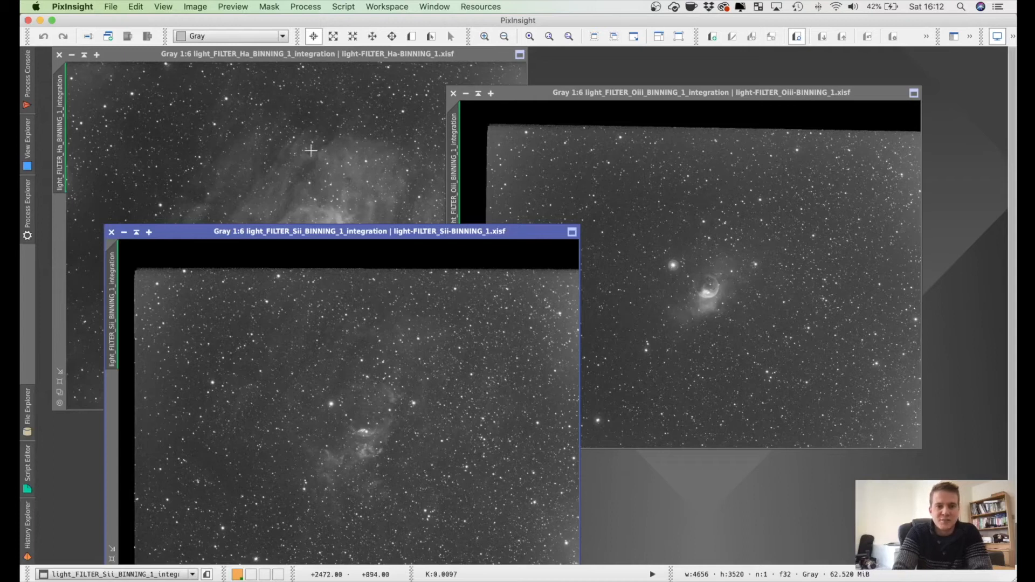
pyautogui.click(323, 151)
pyautogui.click(686, 205)
pyautogui.click(374, 446)
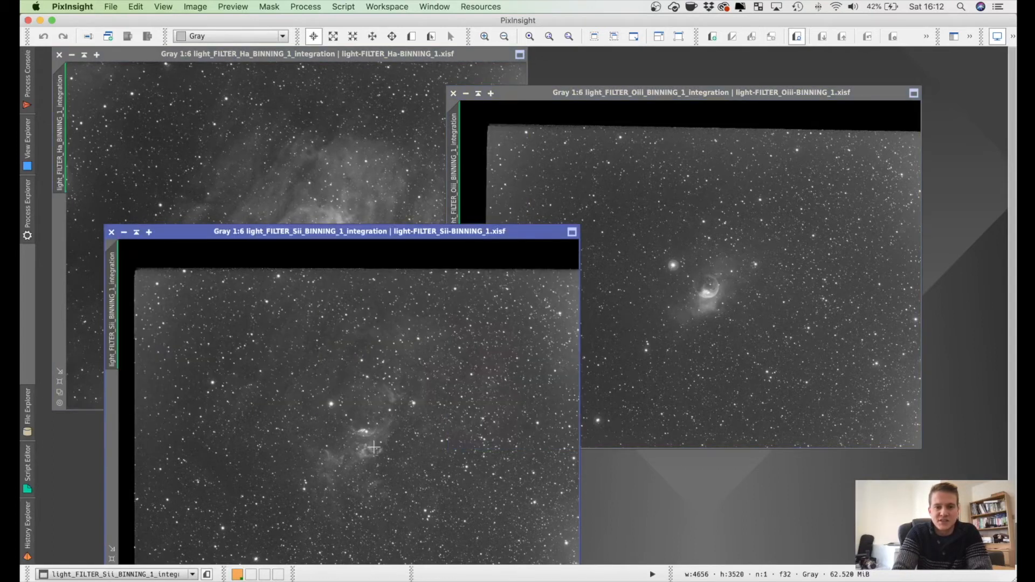
pyautogui.click(378, 207)
pyautogui.click(762, 247)
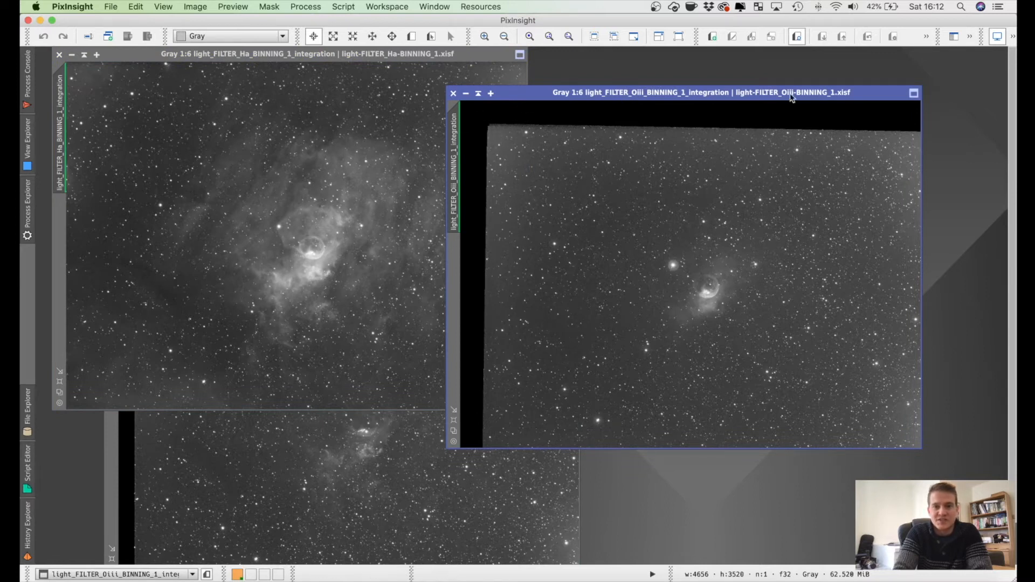
pyautogui.click(318, 447)
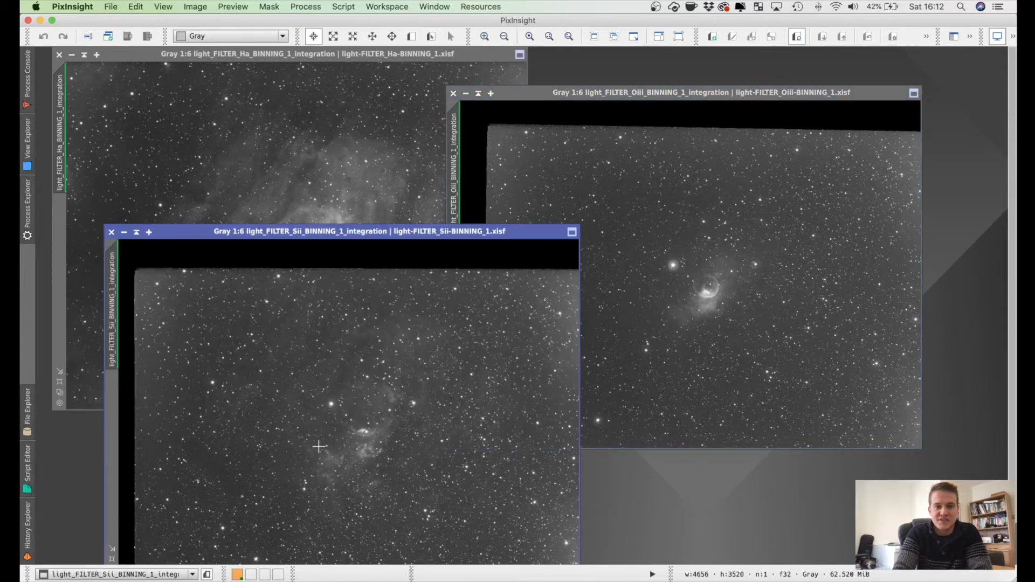
pyautogui.click(721, 239)
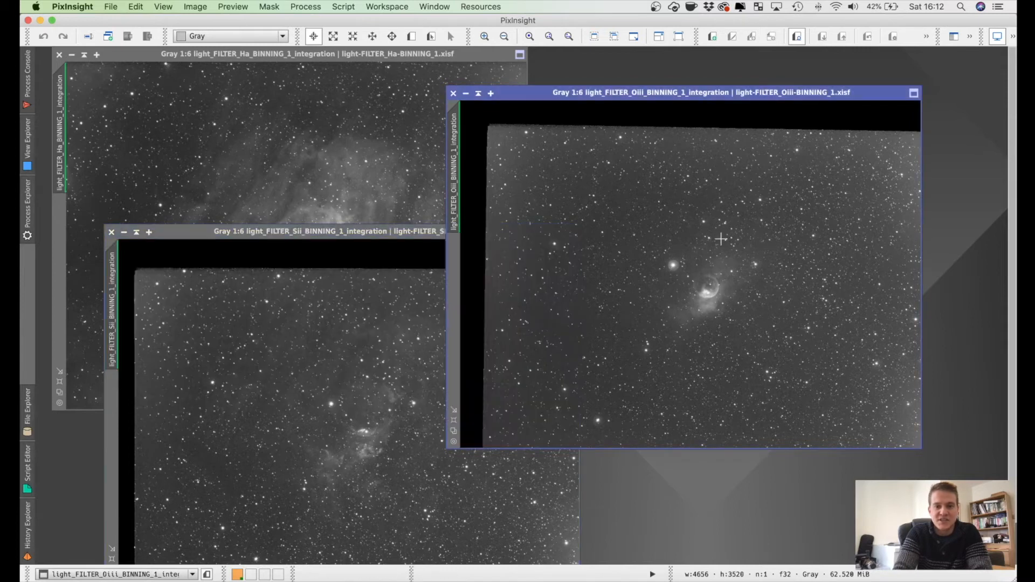
# Step: Draw a DynamicCrop region of about 4212 × 3078 px on the Oiii image, excluding its black borders
pyautogui.click(308, 7)
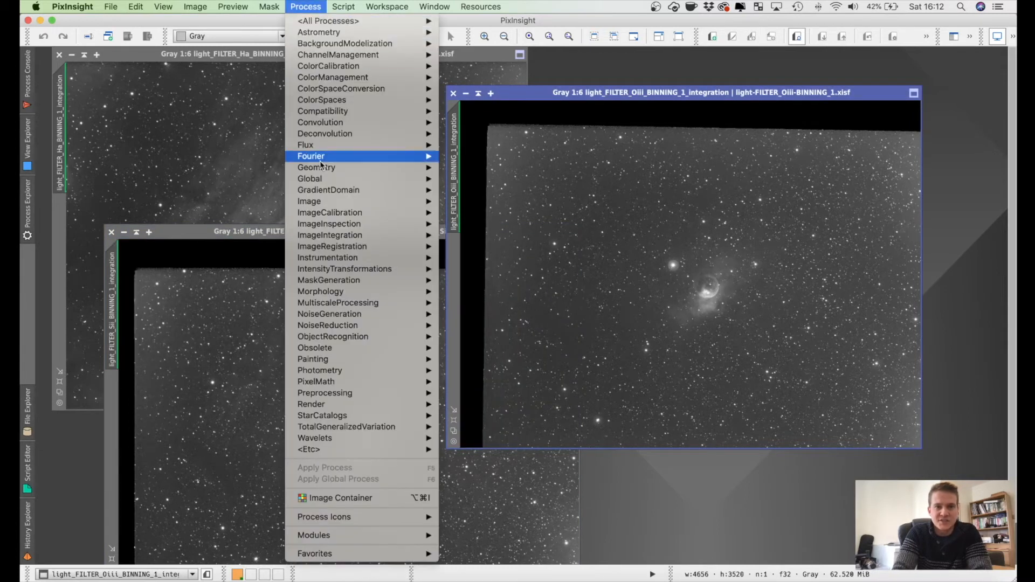
pyautogui.moveTo(362, 169)
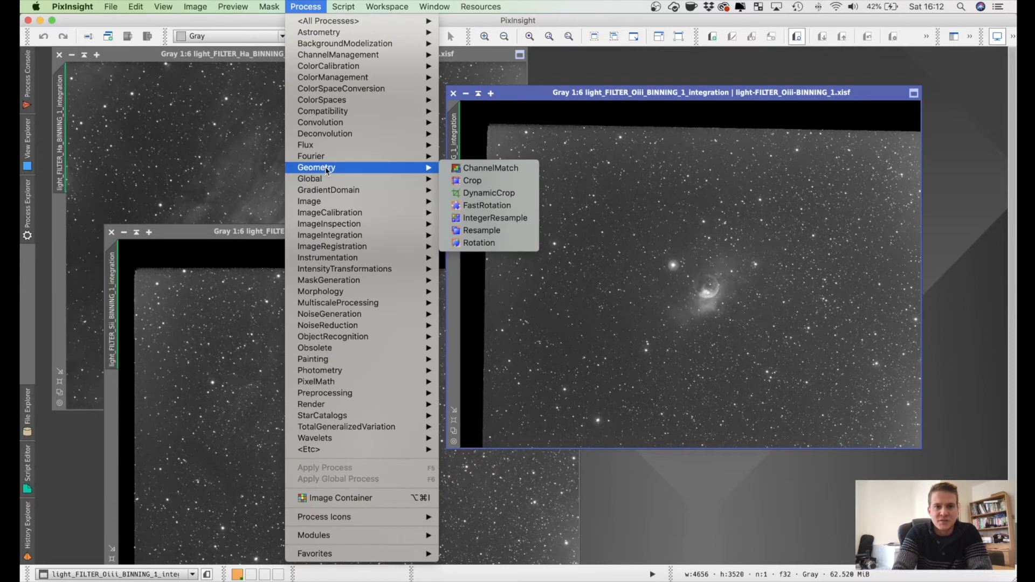
pyautogui.click(495, 192)
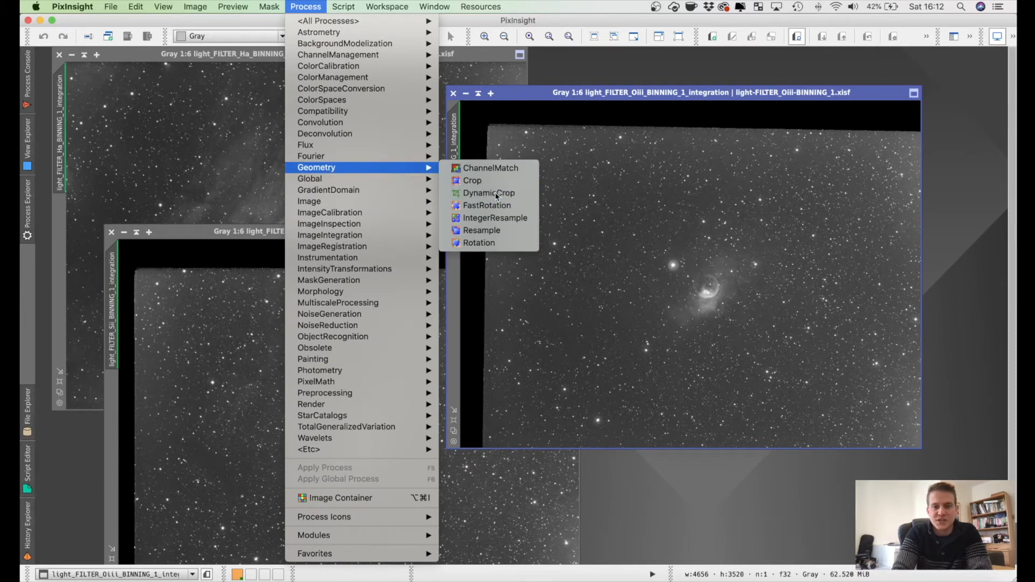
pyautogui.moveTo(792, 92); pyautogui.dragTo(674, 93)
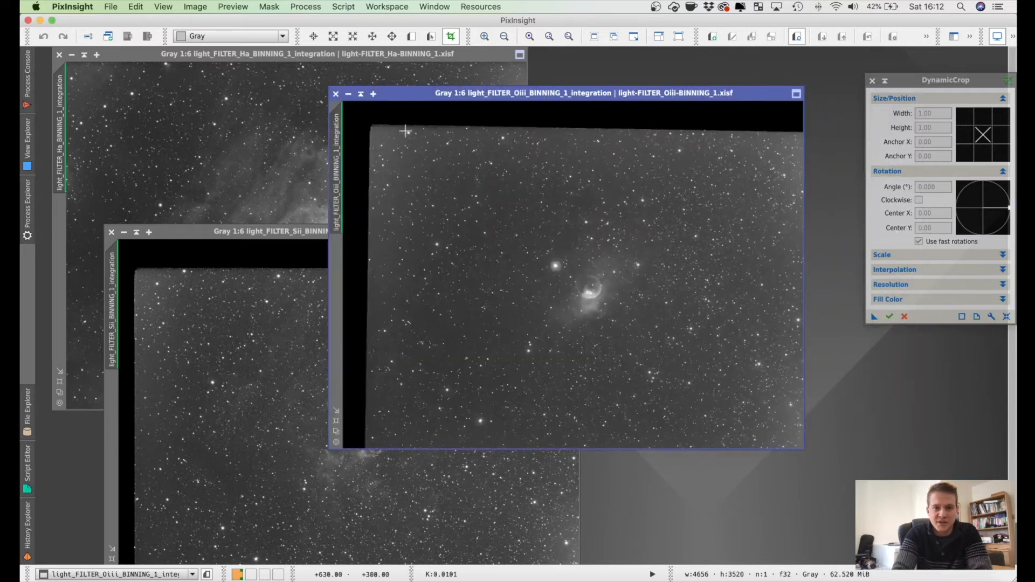
pyautogui.moveTo(390, 148); pyautogui.dragTo(792, 440)
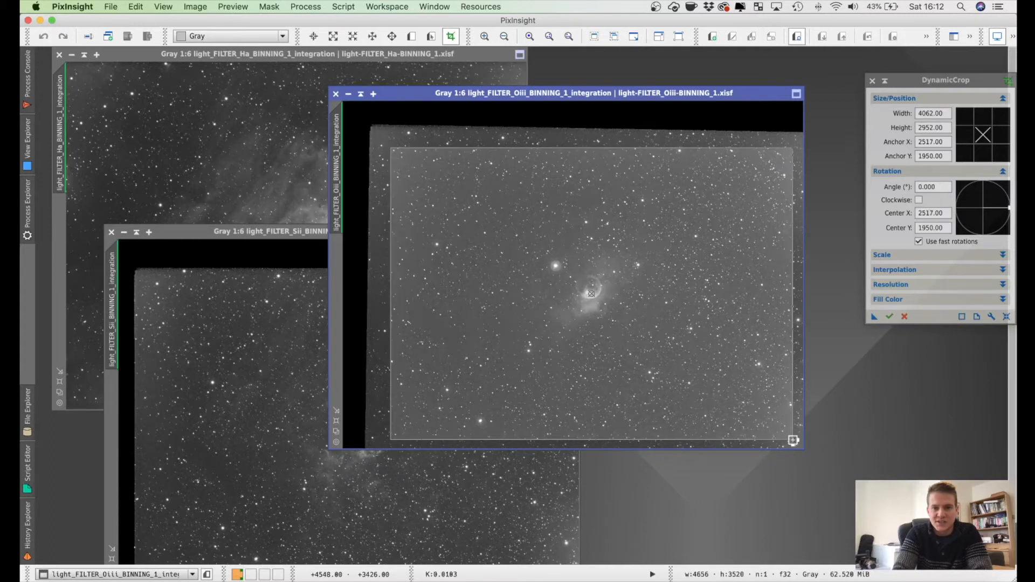
pyautogui.moveTo(596, 146); pyautogui.dragTo(592, 136)
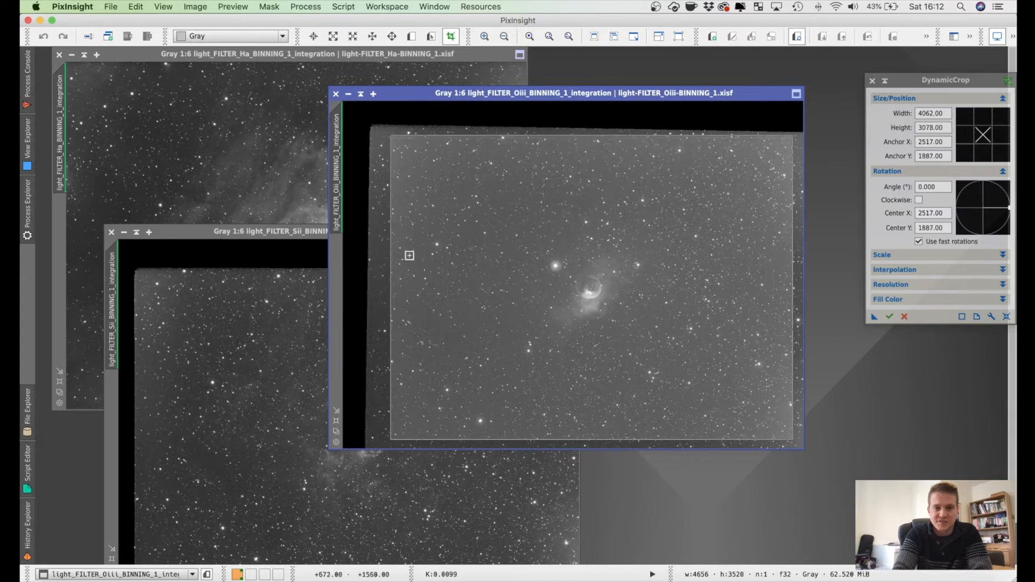
pyautogui.moveTo(390, 264); pyautogui.dragTo(375, 263)
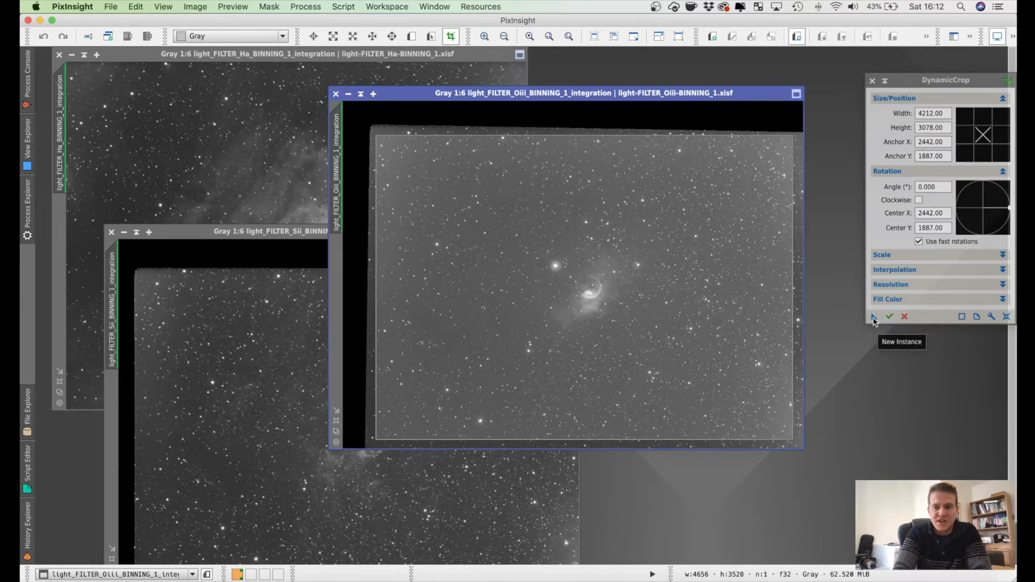
# Step: Apply the current DynamicCrop settings to the Ha and Sii integration images as new instances
pyautogui.click(155, 371)
pyautogui.click(196, 182)
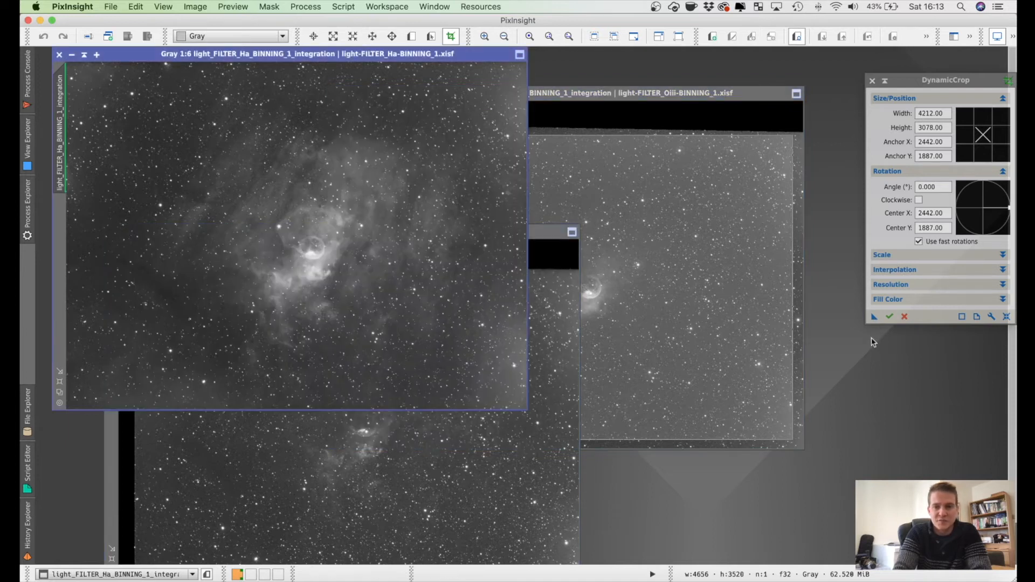
pyautogui.click(874, 318)
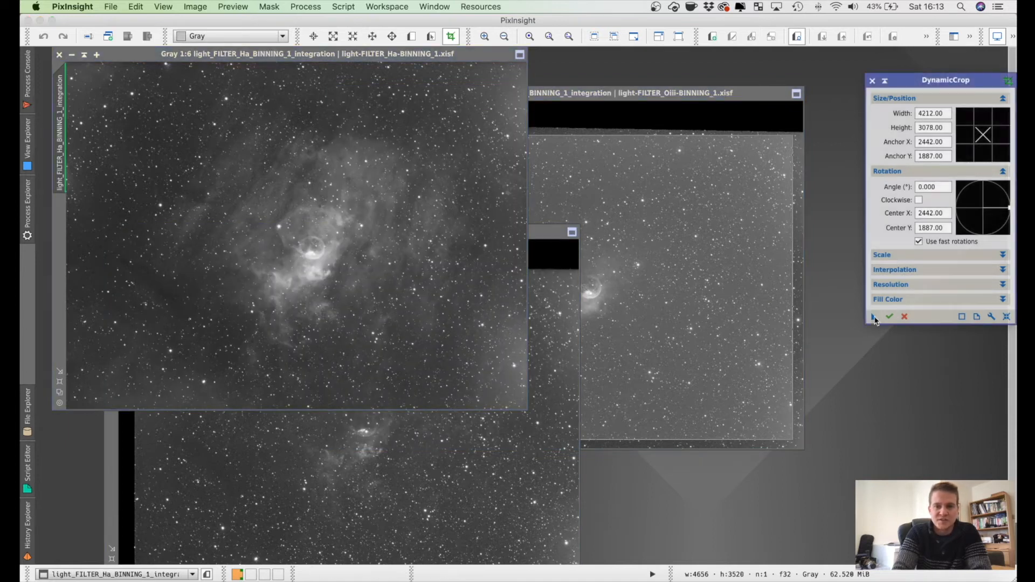
pyautogui.doubleClick(375, 251)
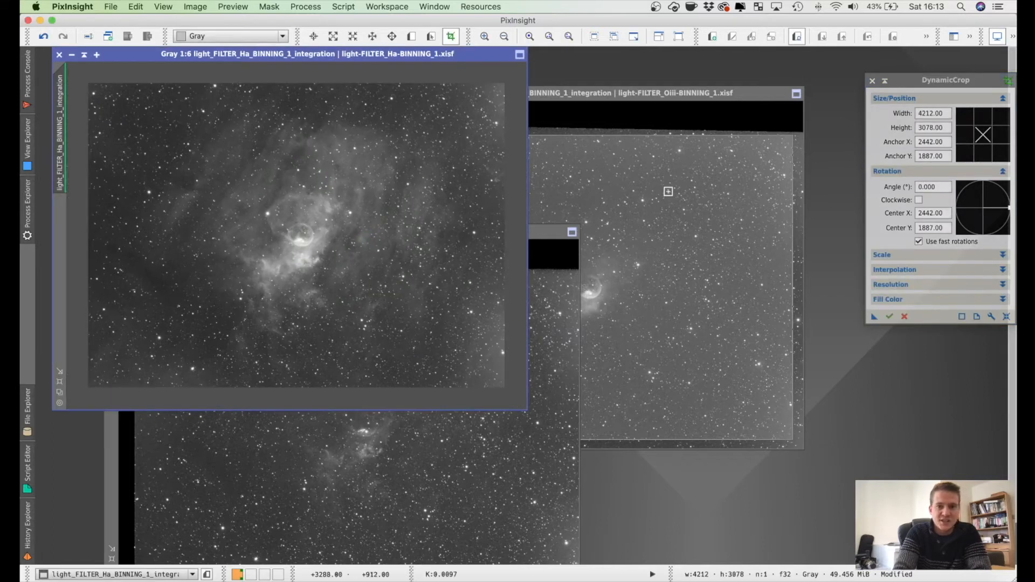
pyautogui.click(873, 318)
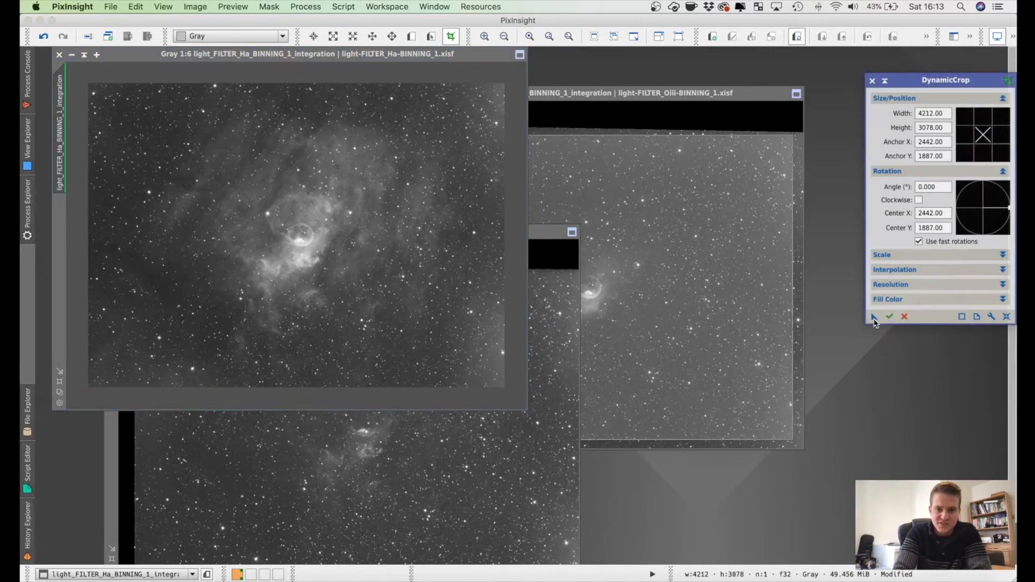
pyautogui.click(399, 480)
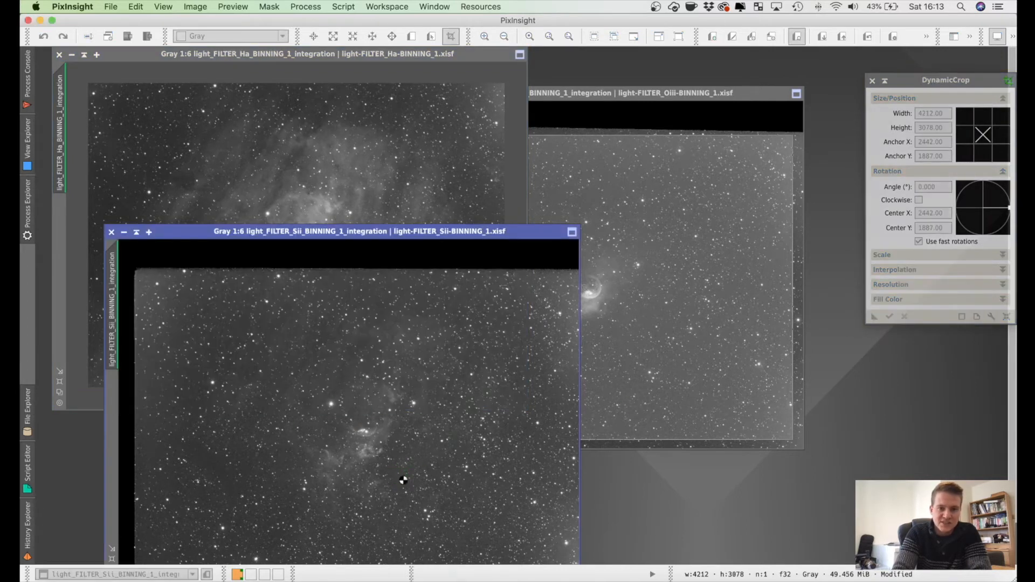
# Step: Execute the crop on the Oiii image, and collapse the DynamicCrop window and park it out of the way
pyautogui.click(752, 261)
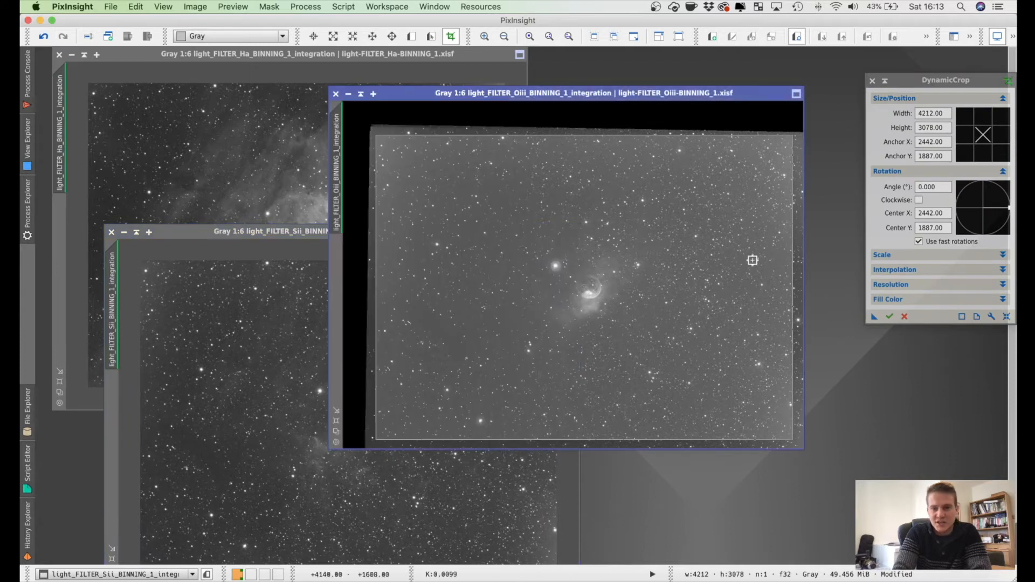
pyautogui.click(889, 317)
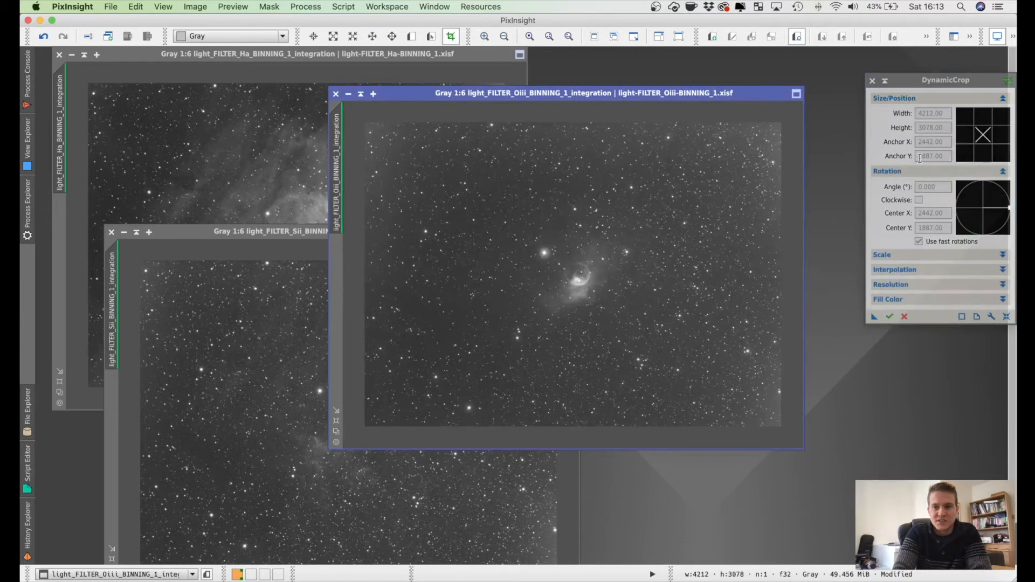
pyautogui.click(887, 81)
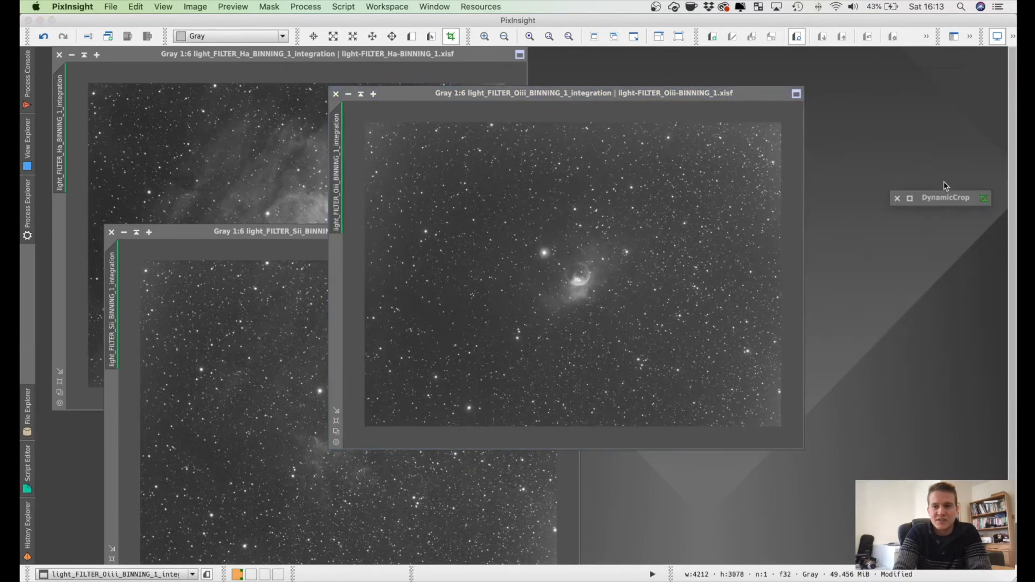
pyautogui.moveTo(940, 196); pyautogui.dragTo(942, 73)
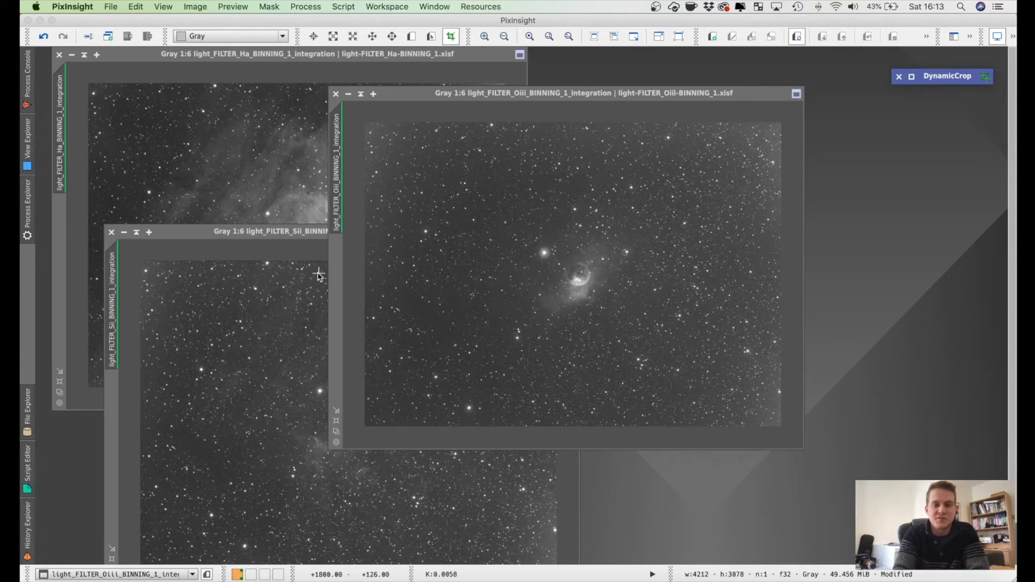
# Step: Move the Oiii window clear of the others, check the three cropped images and close DynamicCrop
pyautogui.moveTo(449, 94); pyautogui.dragTo(502, 95)
pyautogui.click(283, 233)
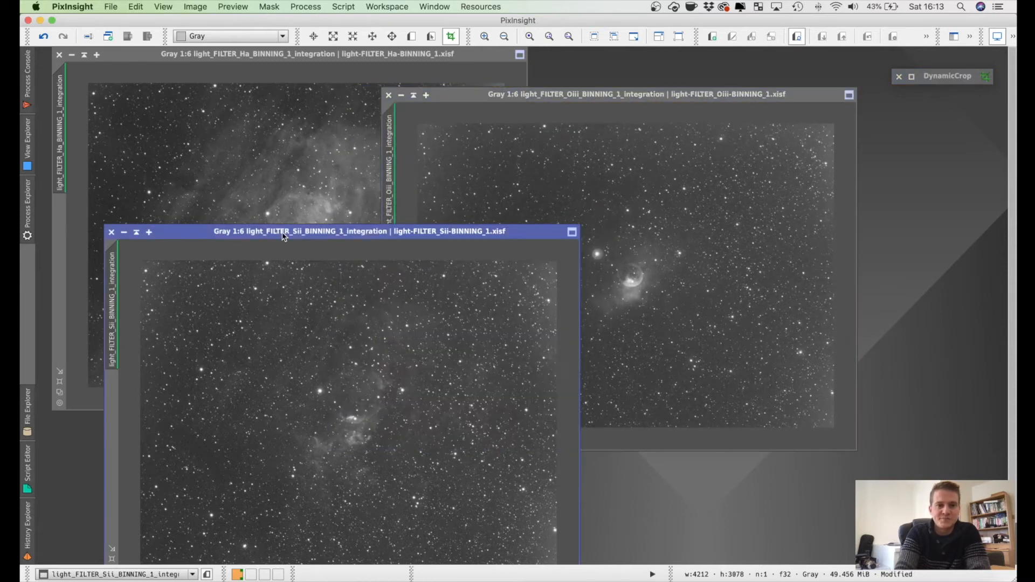
pyautogui.click(278, 180)
pyautogui.click(596, 169)
pyautogui.click(279, 458)
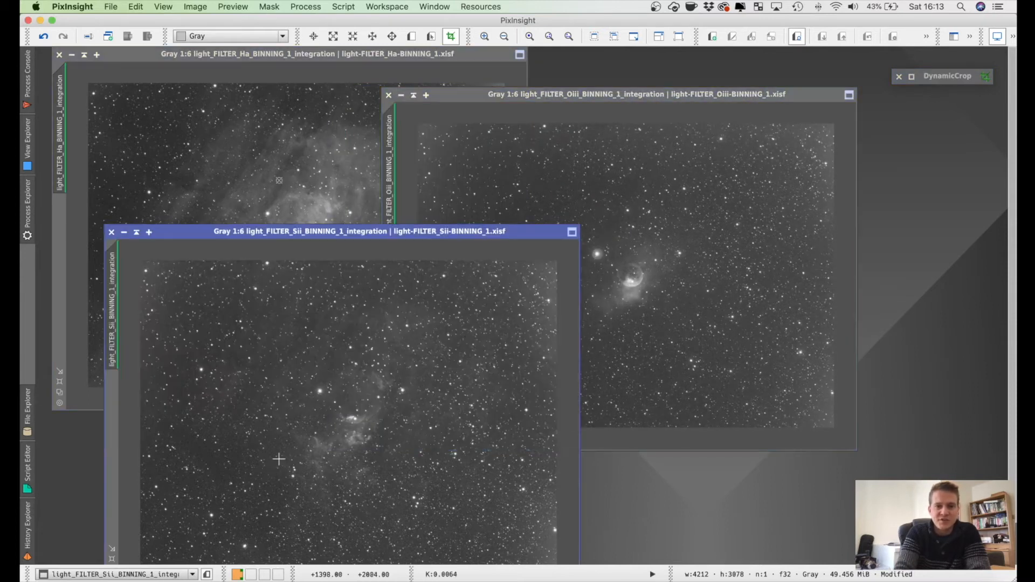
pyautogui.click(279, 154)
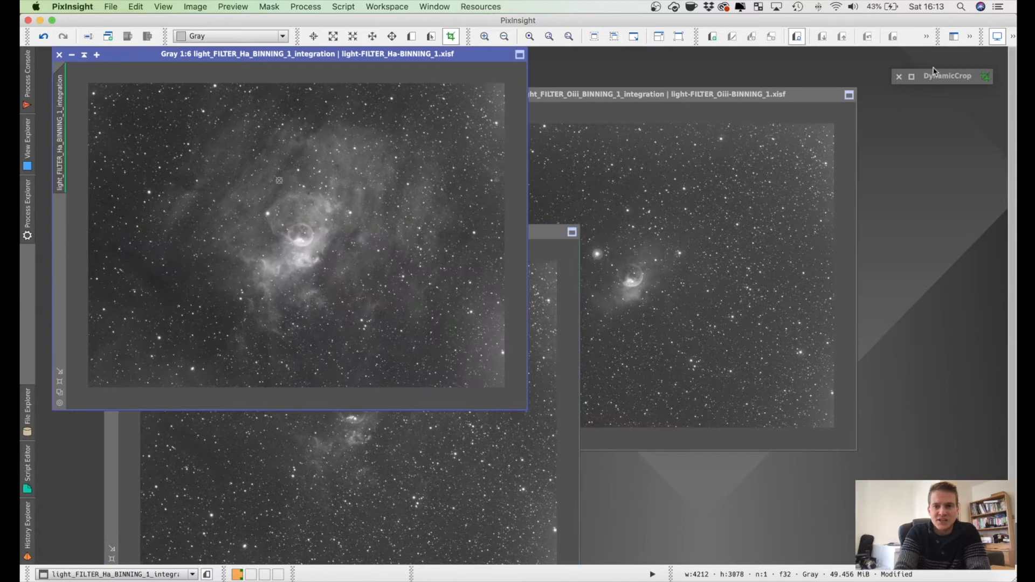
pyautogui.click(898, 77)
pyautogui.click(561, 308)
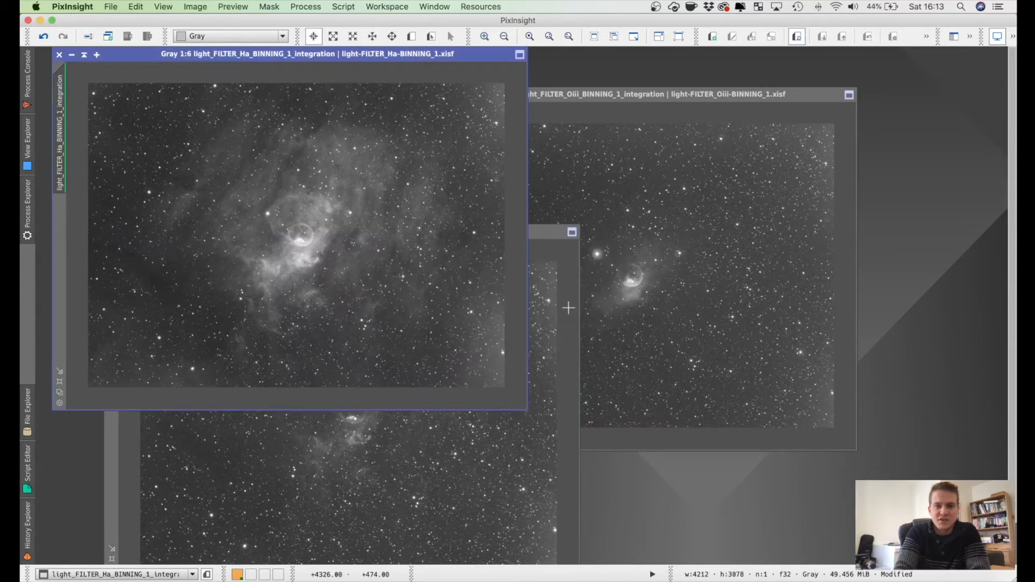
# Step: Disable the screen stretch on the Oiii, Ha and Sii integration images so all three show their linear data
pyautogui.click(737, 216)
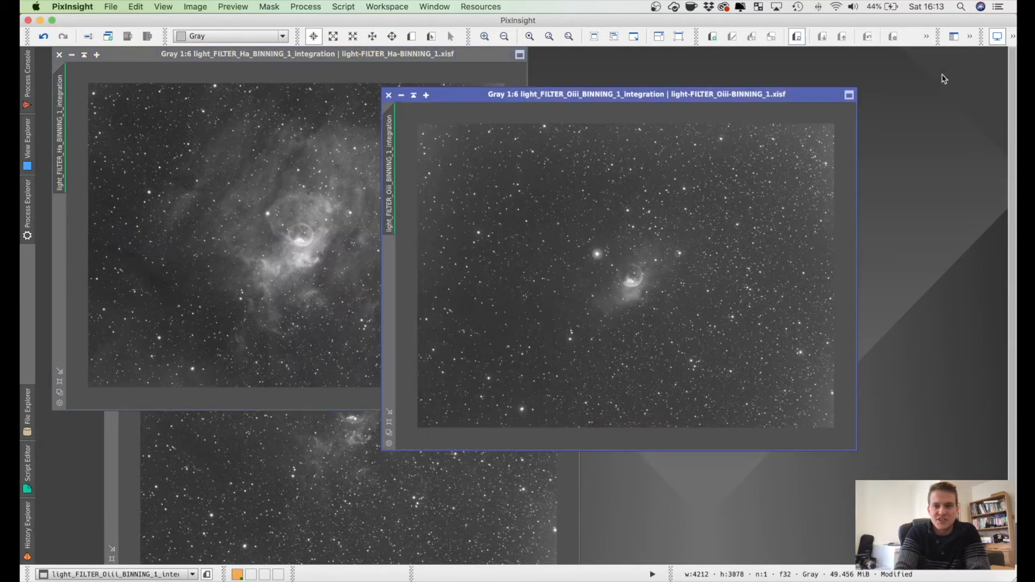
pyautogui.click(997, 36)
pyautogui.hotkey('ctrl', 'Tab')
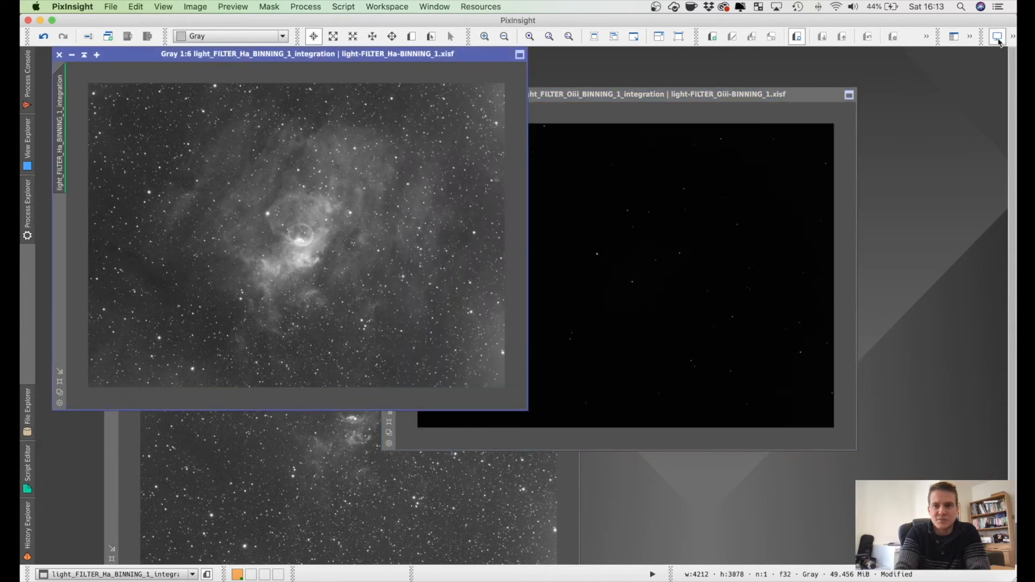
pyautogui.click(997, 36)
pyautogui.hotkey('ctrl', 'Tab')
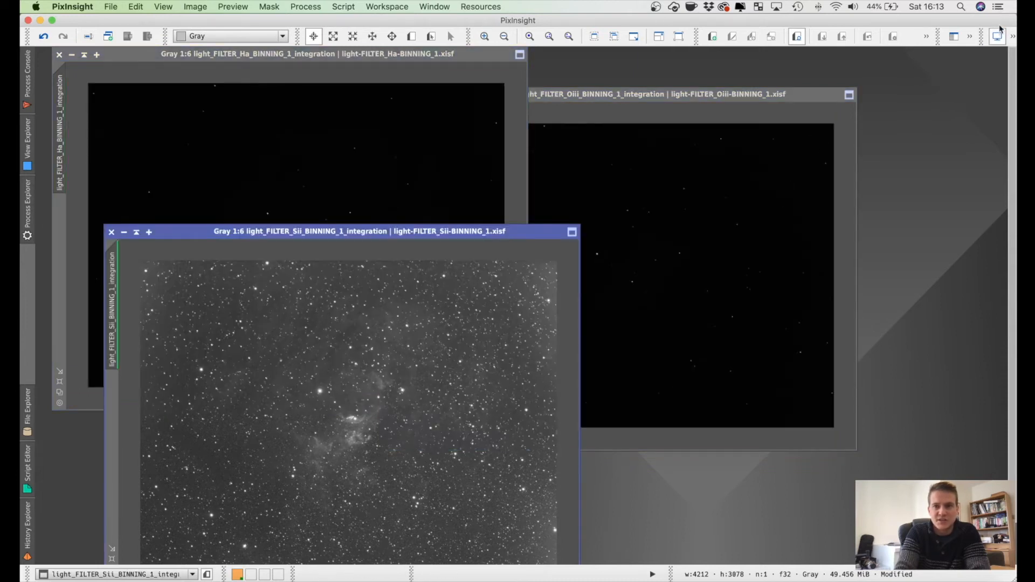
pyautogui.click(997, 35)
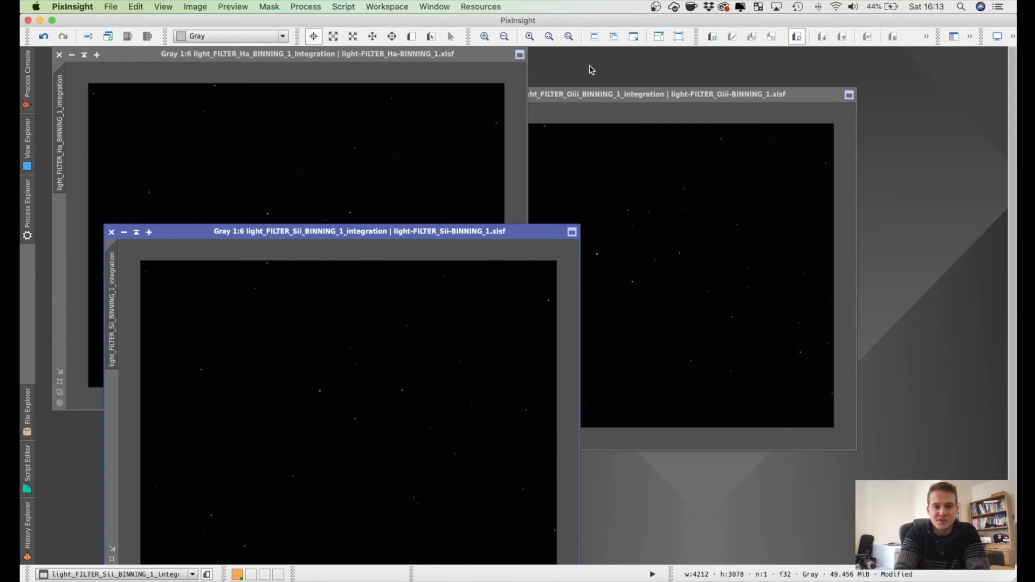
pyautogui.click(1013, 40)
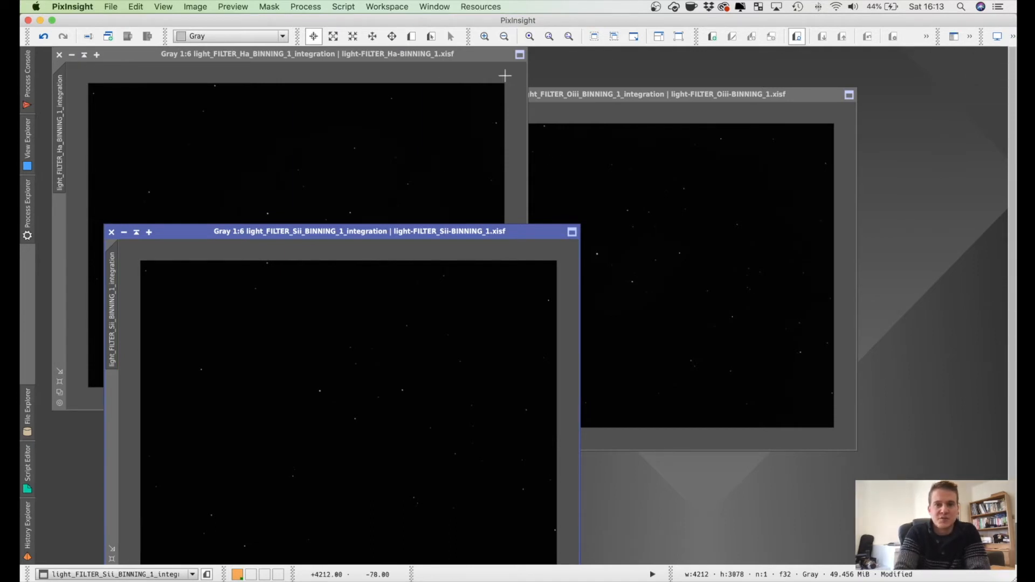
# Step: Open the ScreenTransferFunction process with the Ha image active and place its window below the Oiii image
pyautogui.click(409, 90)
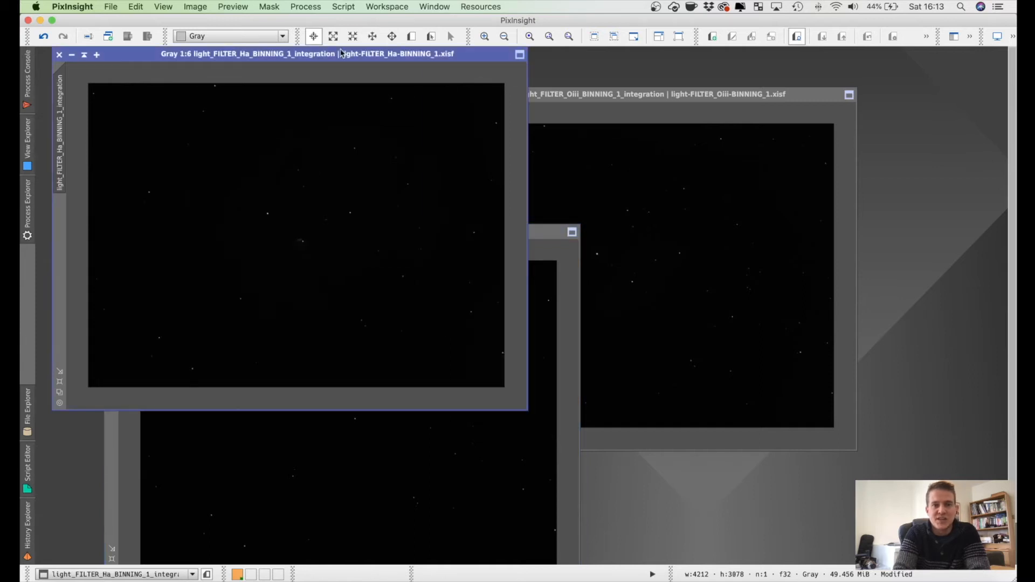
pyautogui.click(303, 7)
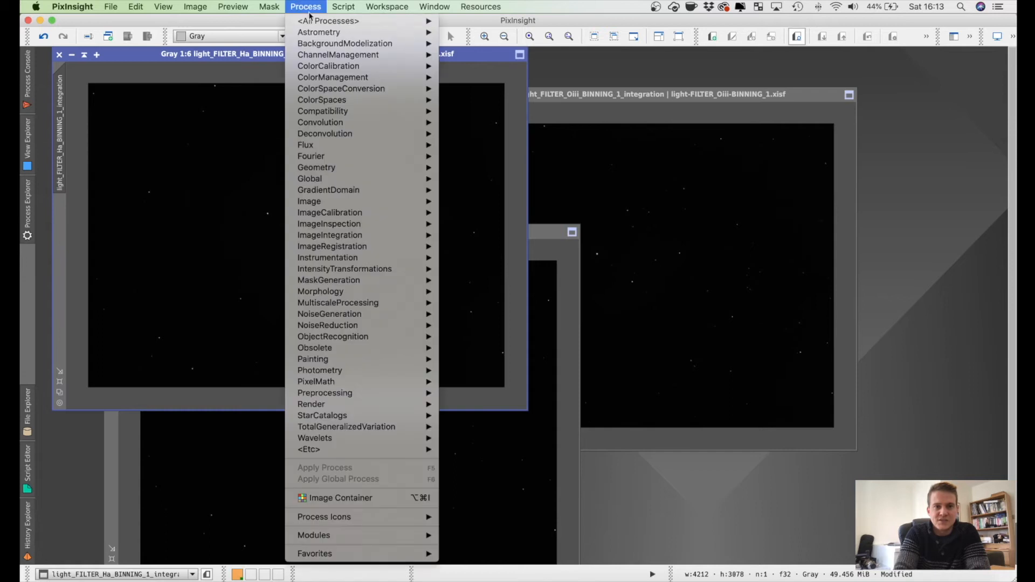
pyautogui.moveTo(330, 22)
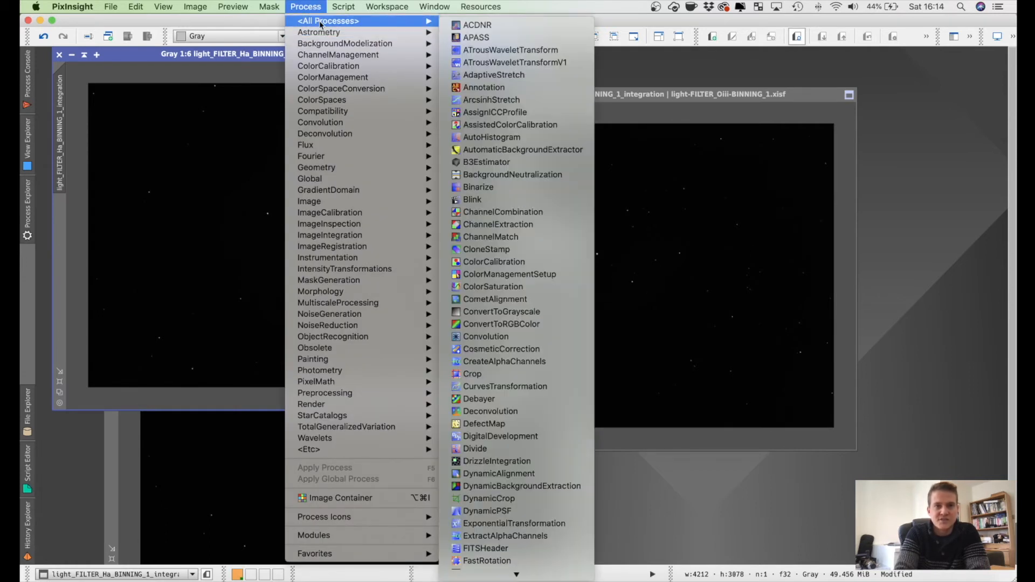
pyautogui.scroll(-5, 512, 225)
pyautogui.scroll(-6, 527, 339)
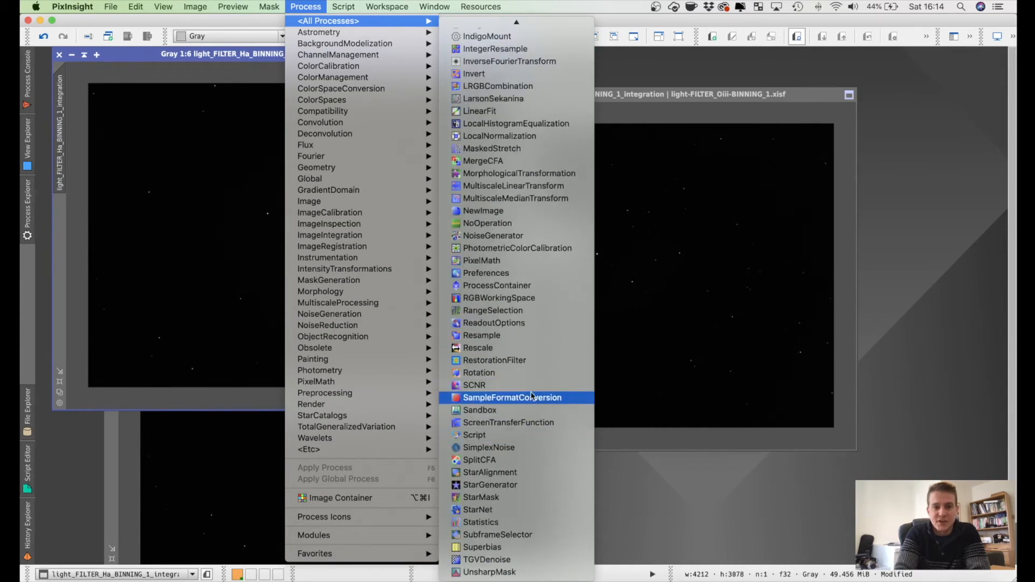
pyautogui.click(531, 423)
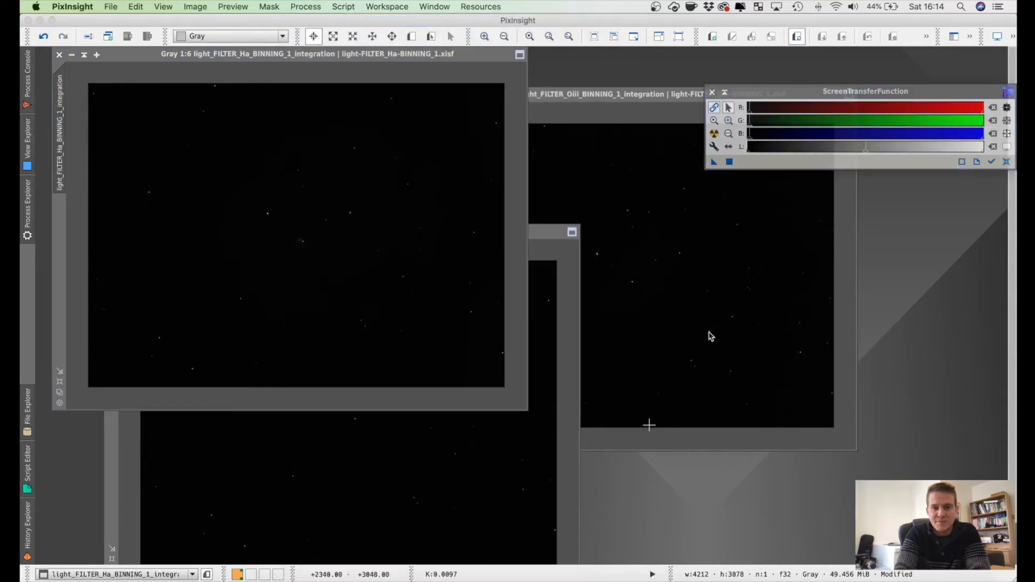
pyautogui.moveTo(812, 95); pyautogui.dragTo(675, 461)
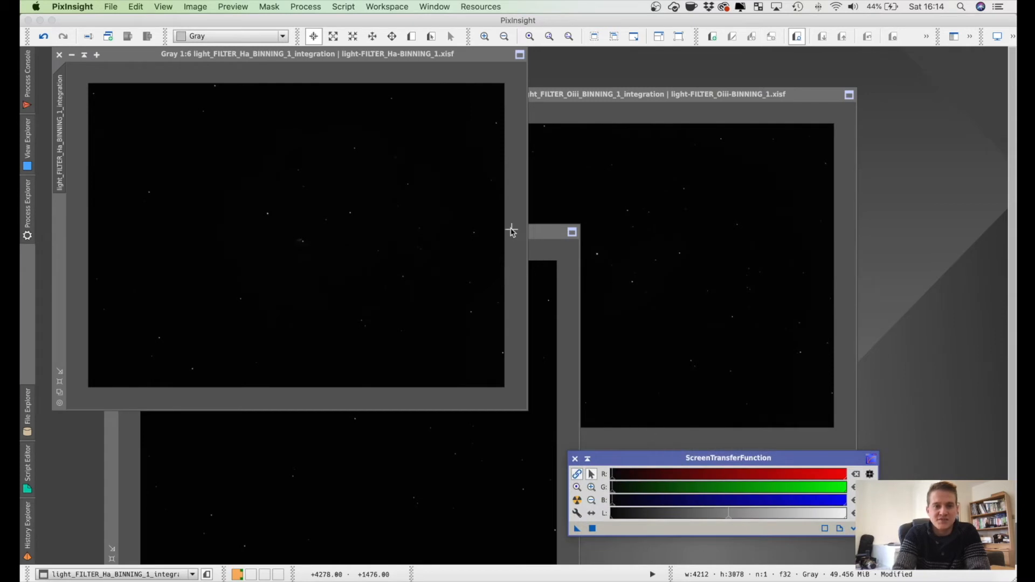
# Step: Open the HistogramTransformation process and place its window above ScreenTransferFunction, clear of the Ha image
pyautogui.click(305, 7)
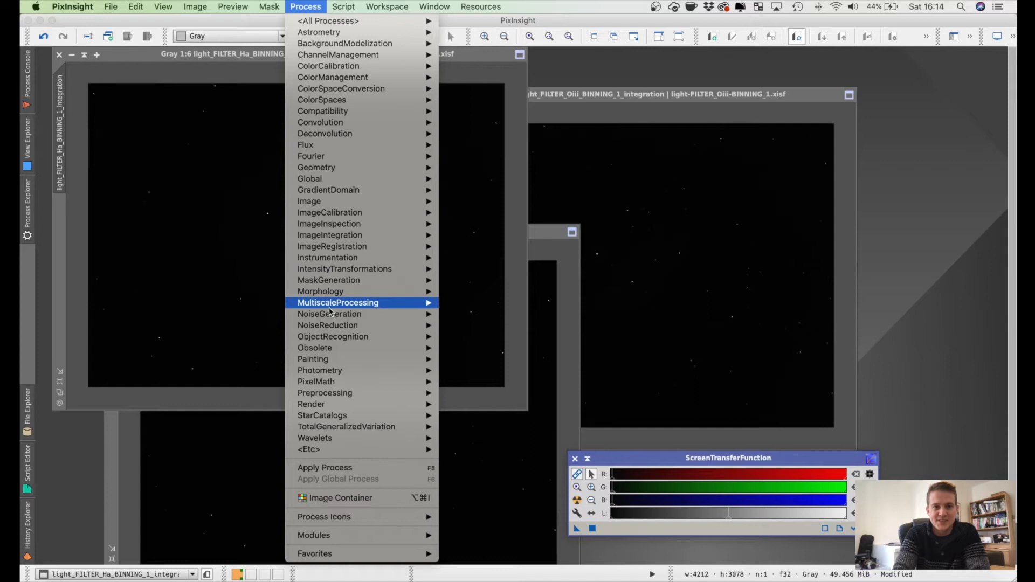
pyautogui.moveTo(377, 268)
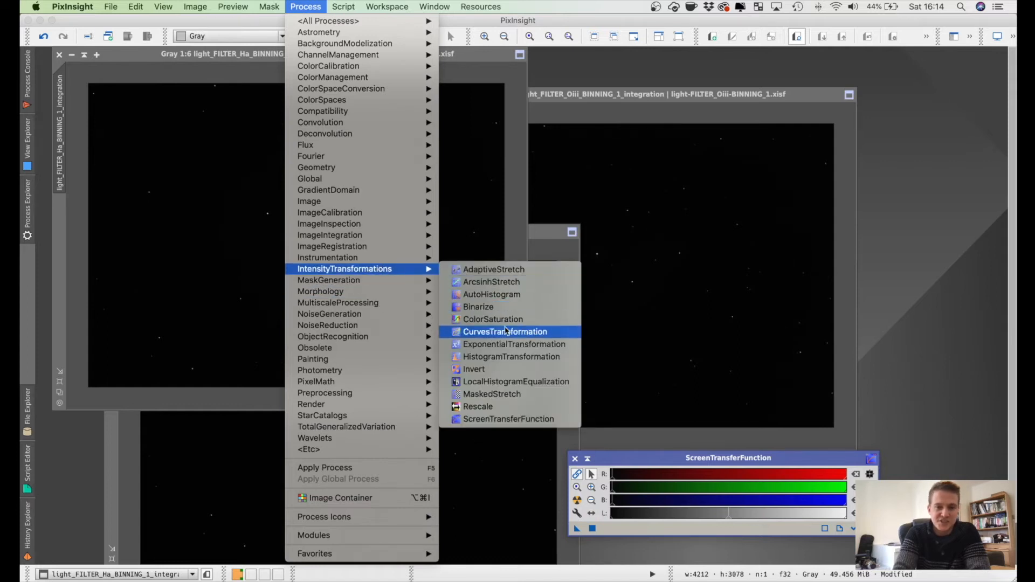
pyautogui.click(485, 356)
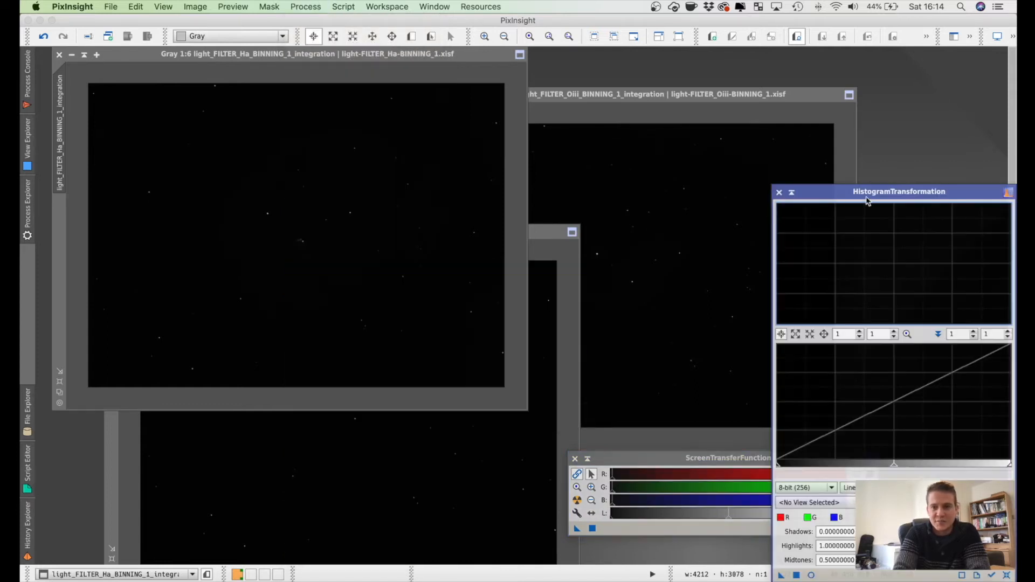
pyautogui.moveTo(866, 201); pyautogui.dragTo(836, 67)
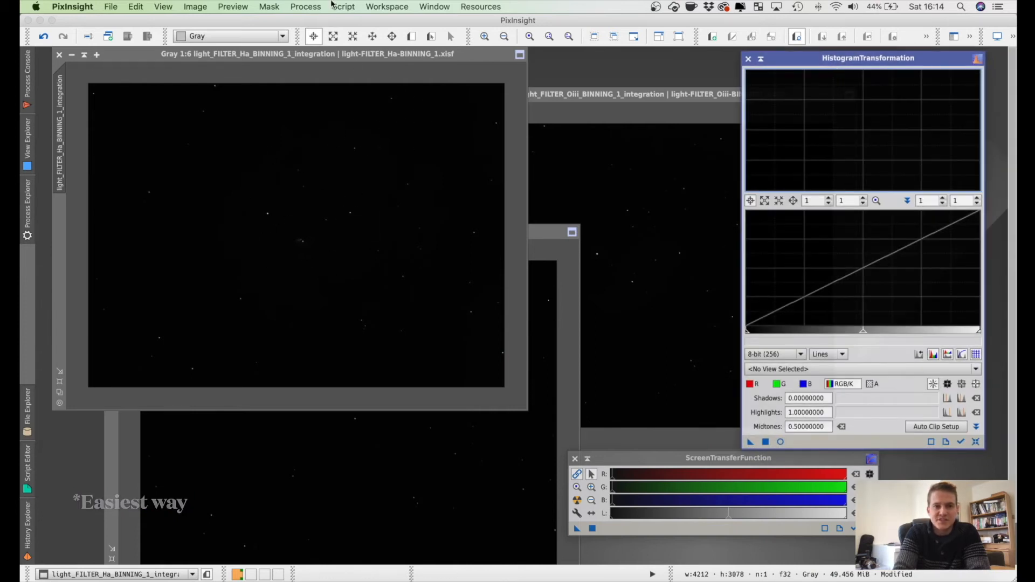
pyautogui.click(679, 457)
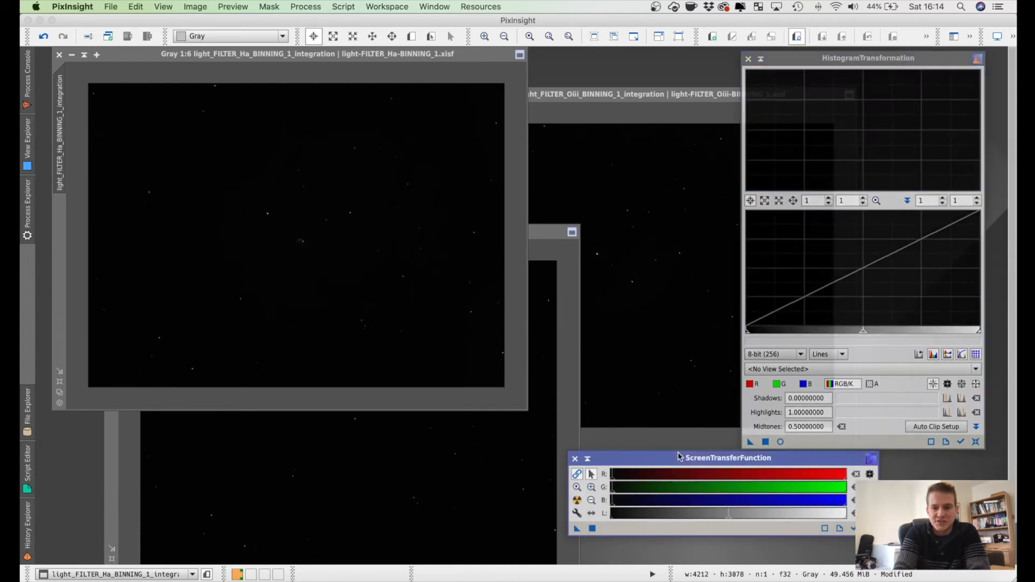
pyautogui.click(307, 7)
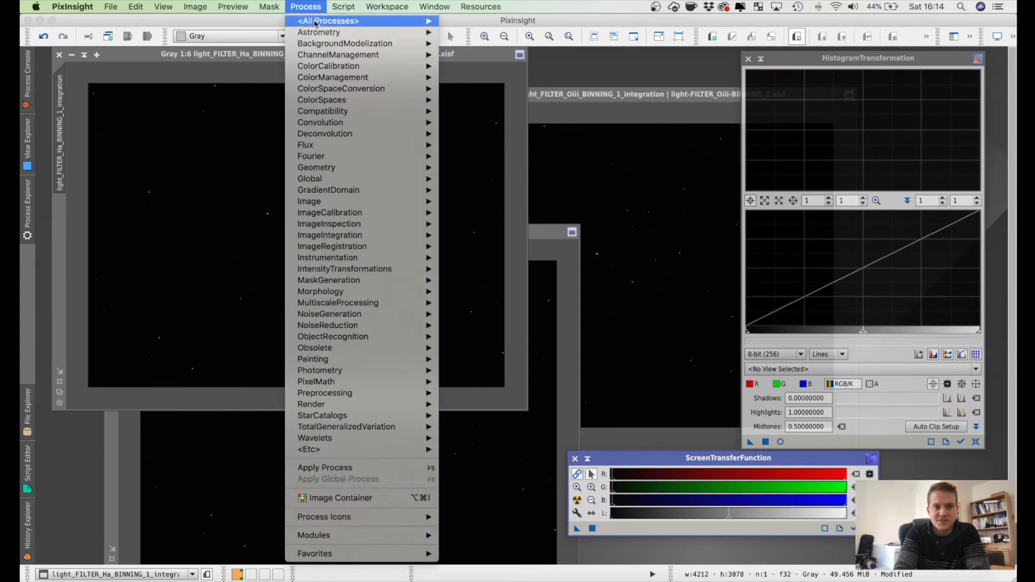
pyautogui.moveTo(345, 20)
pyautogui.scroll(-10, 485, 287)
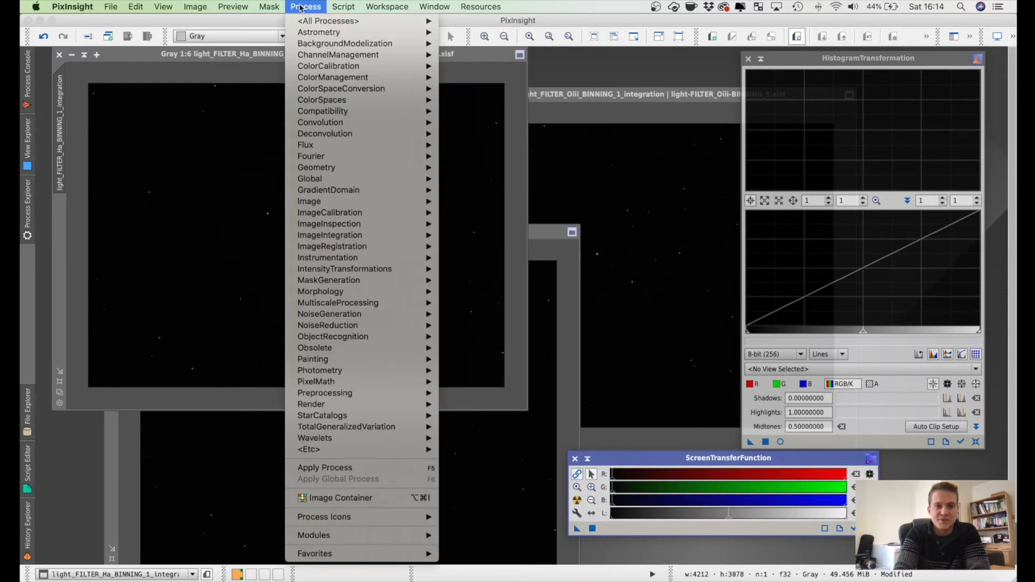
pyautogui.moveTo(331, 271)
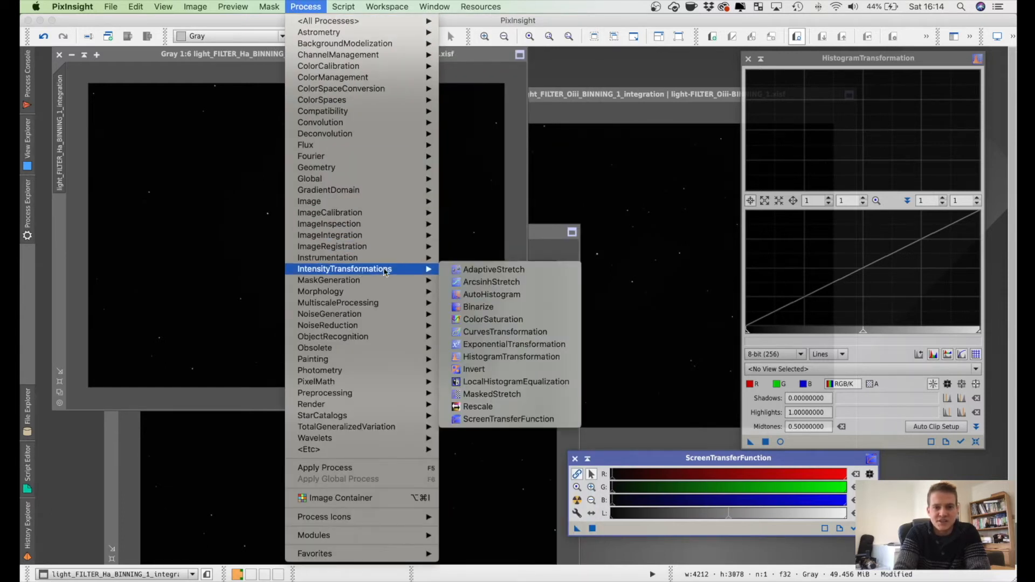
pyautogui.click(537, 356)
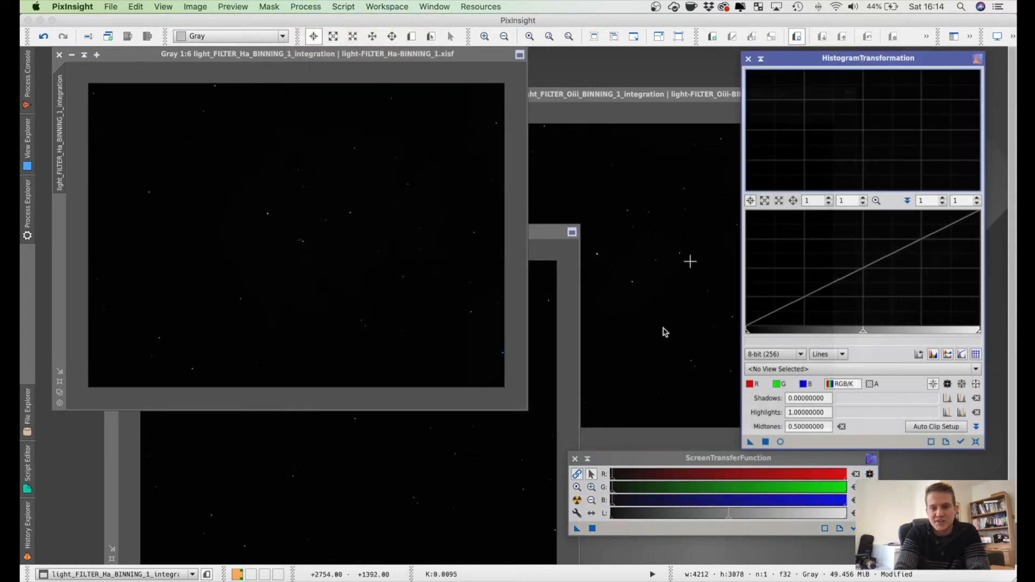
# Step: Auto-stretch the Ha image with ScreenTransferFunction and transfer the stretch parameters to HistogramTransformation
pyautogui.click(300, 105)
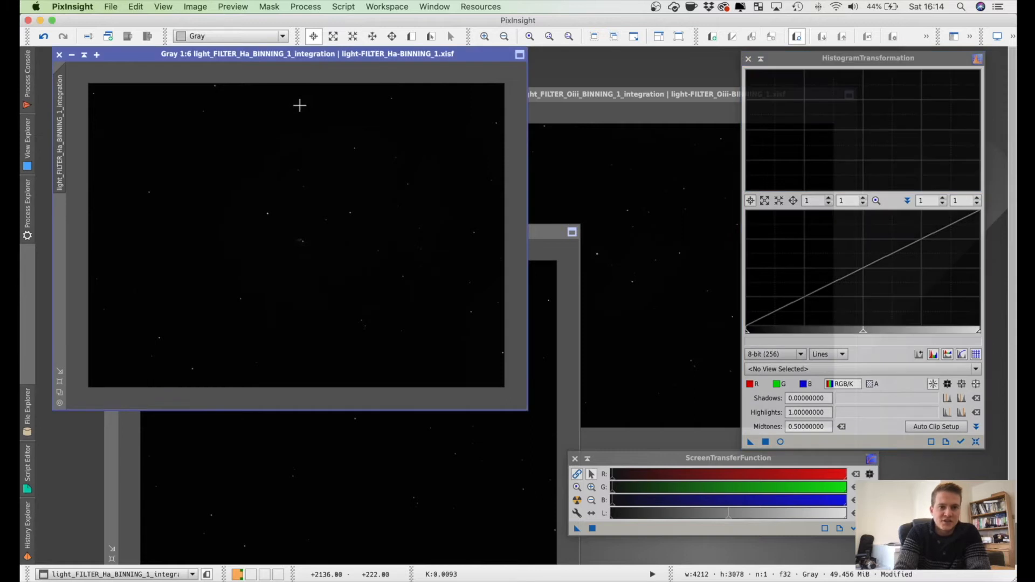
pyautogui.click(577, 501)
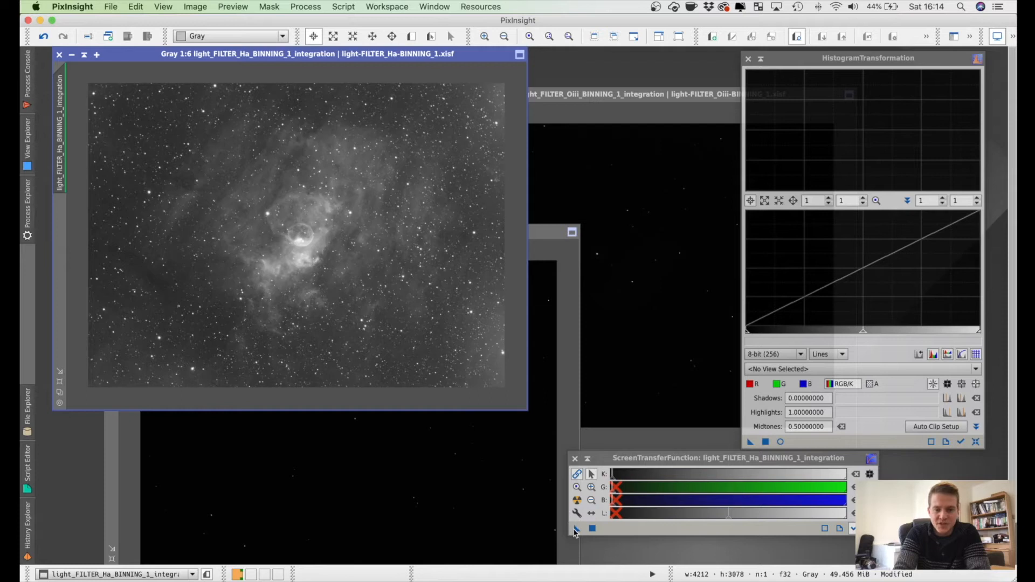
pyautogui.moveTo(575, 532); pyautogui.dragTo(797, 441)
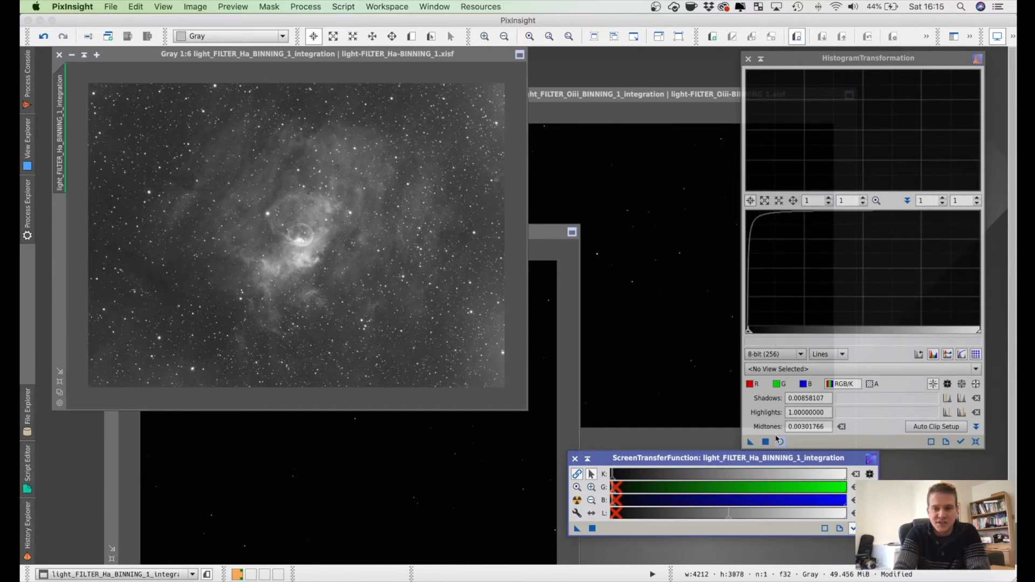
# Step: Apply the loaded HistogramTransformation to the Ha image and disable its screen stretch
pyautogui.click(750, 443)
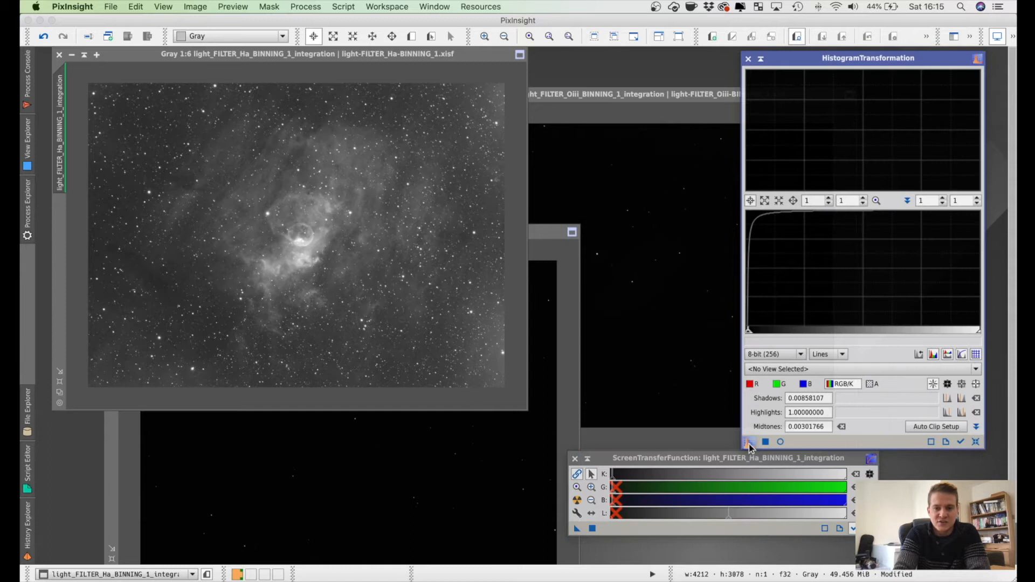
pyautogui.moveTo(747, 446); pyautogui.dragTo(349, 295)
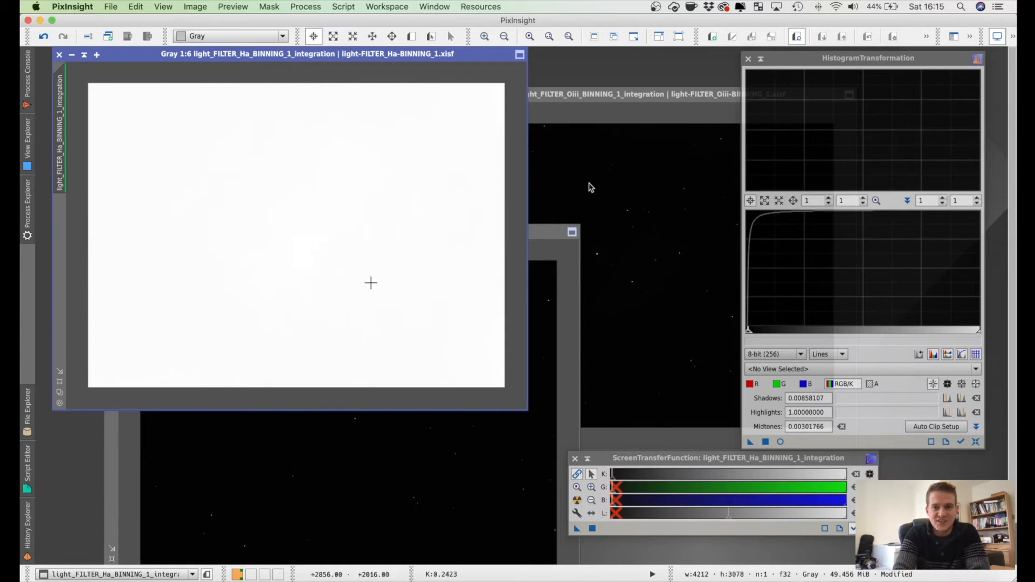
pyautogui.click(997, 38)
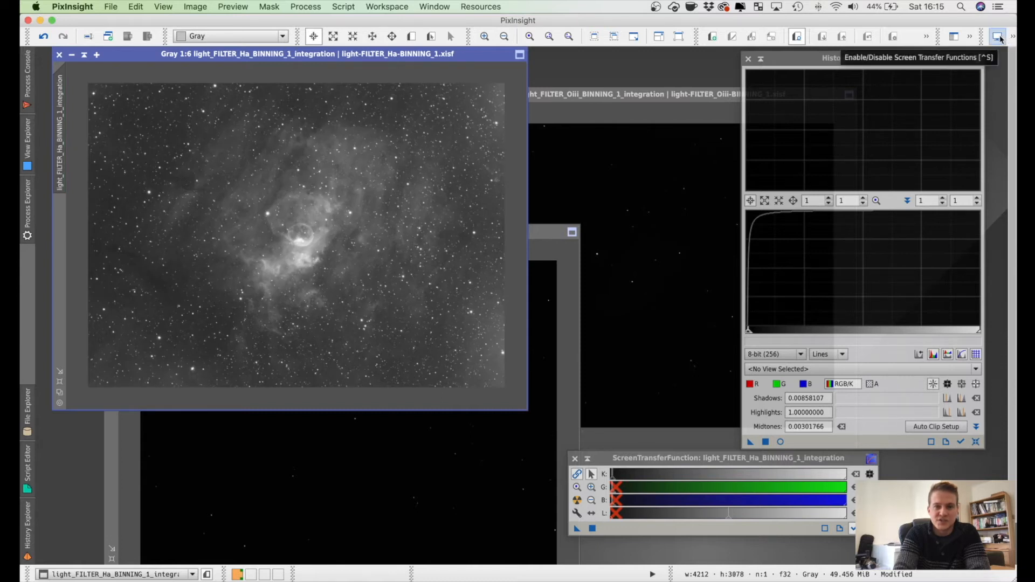
# Step: Auto-stretch the Oiii image, make the stretch permanent through HistogramTransformation and disable its screen stretch
pyautogui.click(665, 196)
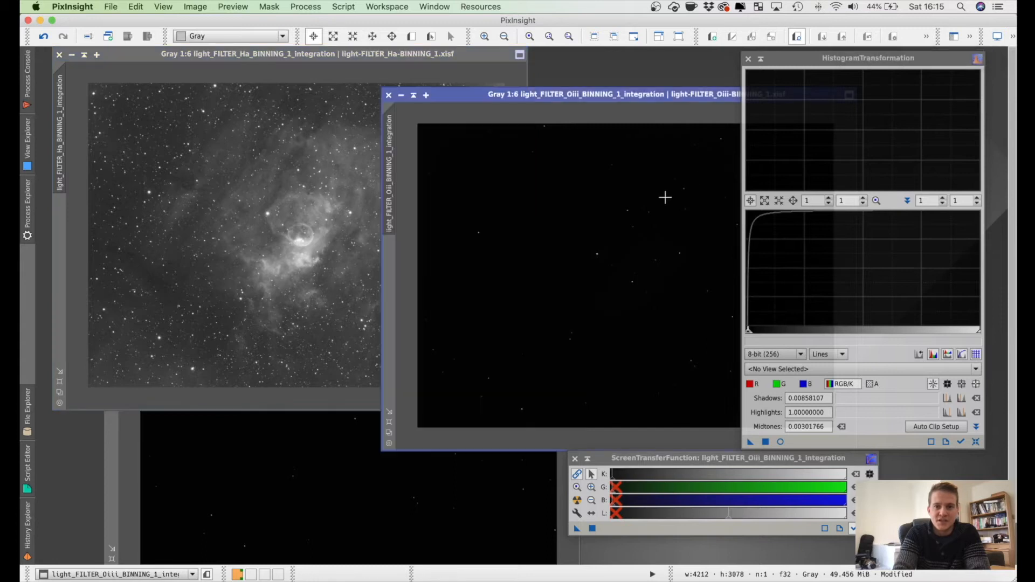
pyautogui.moveTo(559, 101); pyautogui.dragTo(343, 98)
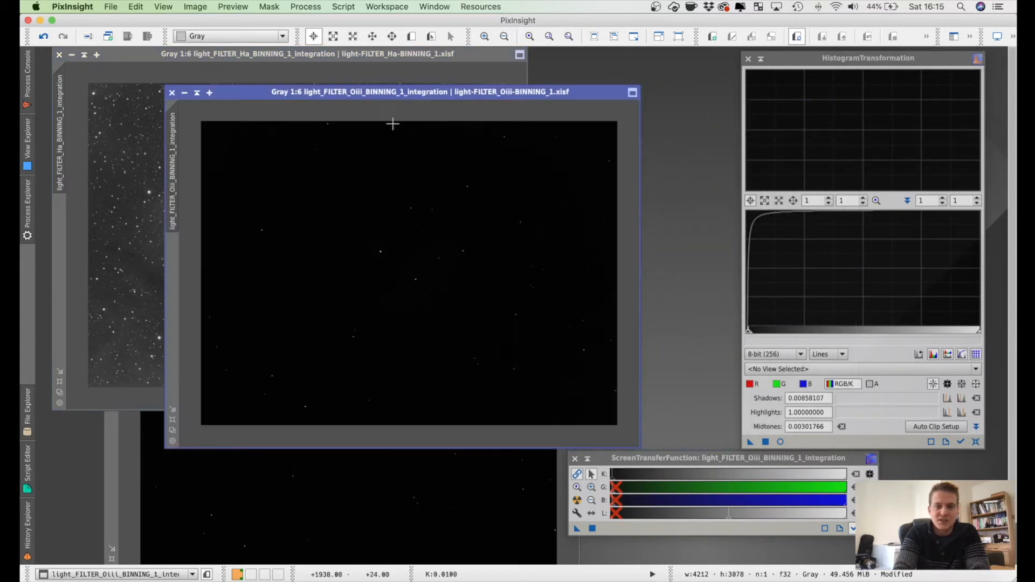
pyautogui.click(577, 501)
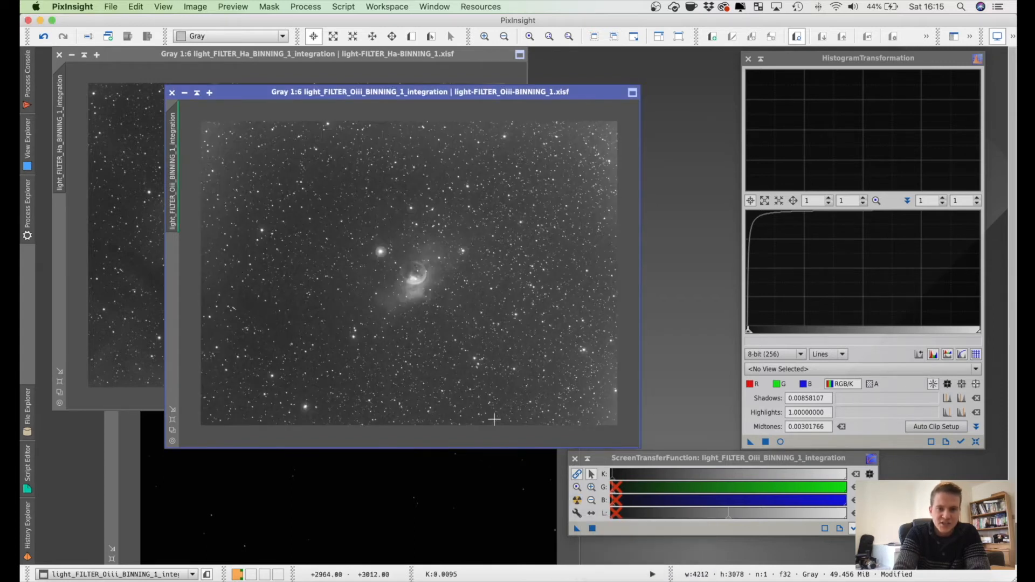
pyautogui.moveTo(576, 529); pyautogui.dragTo(461, 310)
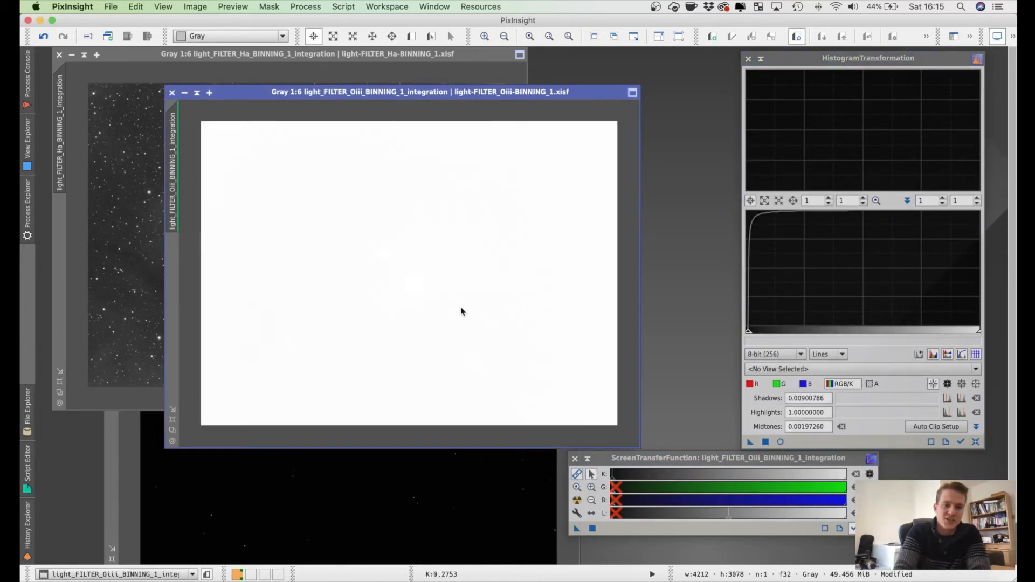
pyautogui.click(997, 38)
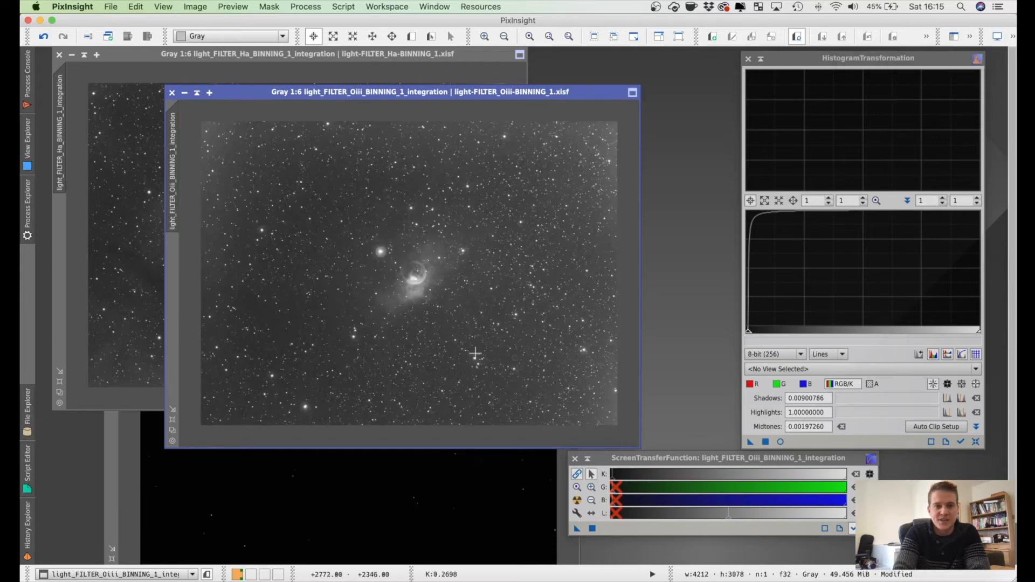
# Step: Bring the Sii image forward, make its auto stretch permanent through HistogramTransformation and disable its screen stretch
pyautogui.click(336, 494)
pyautogui.moveTo(380, 236); pyautogui.dragTo(377, 123)
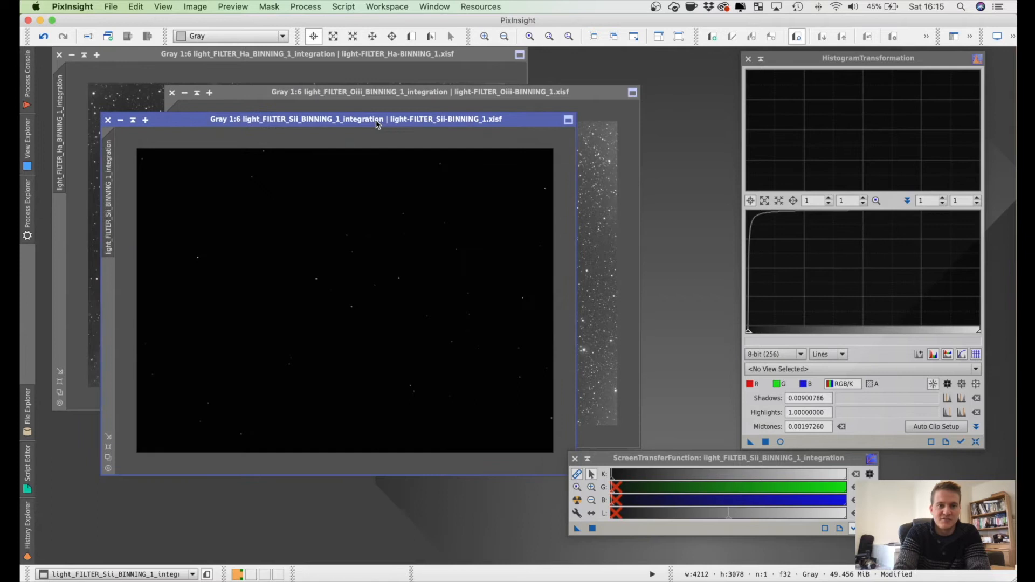
pyautogui.click(577, 500)
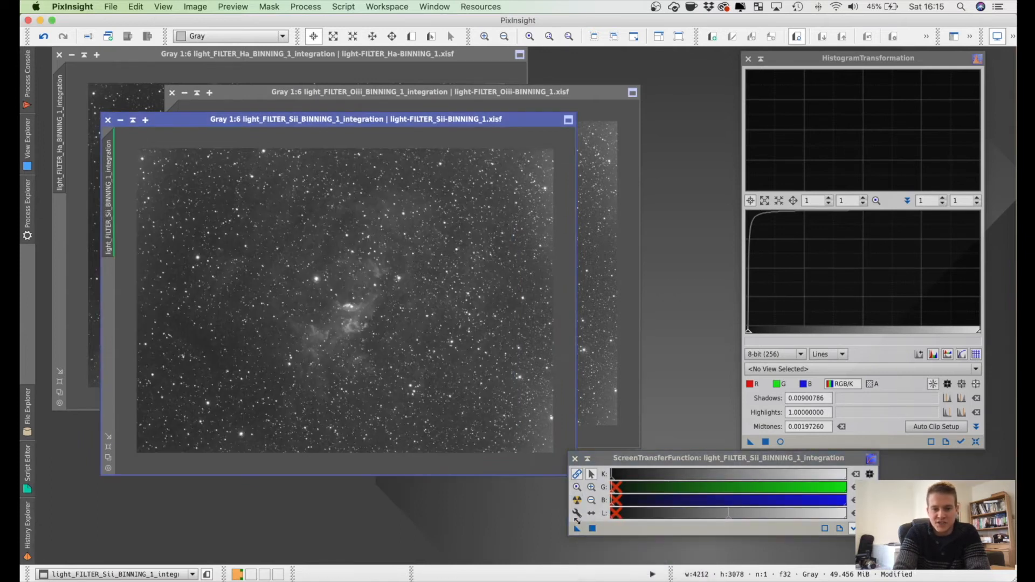
pyautogui.moveTo(577, 530); pyautogui.dragTo(345, 310)
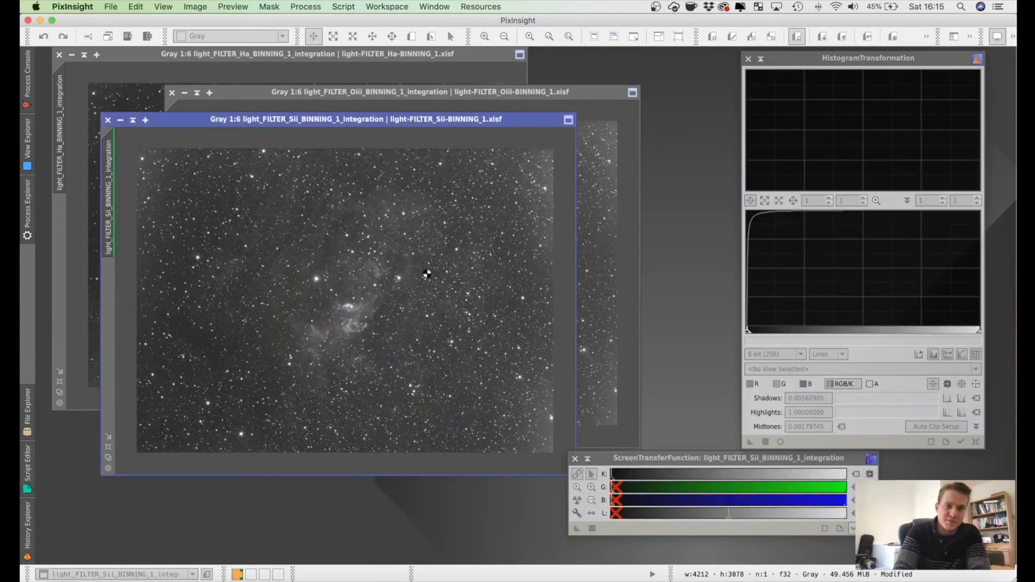
pyautogui.click(998, 38)
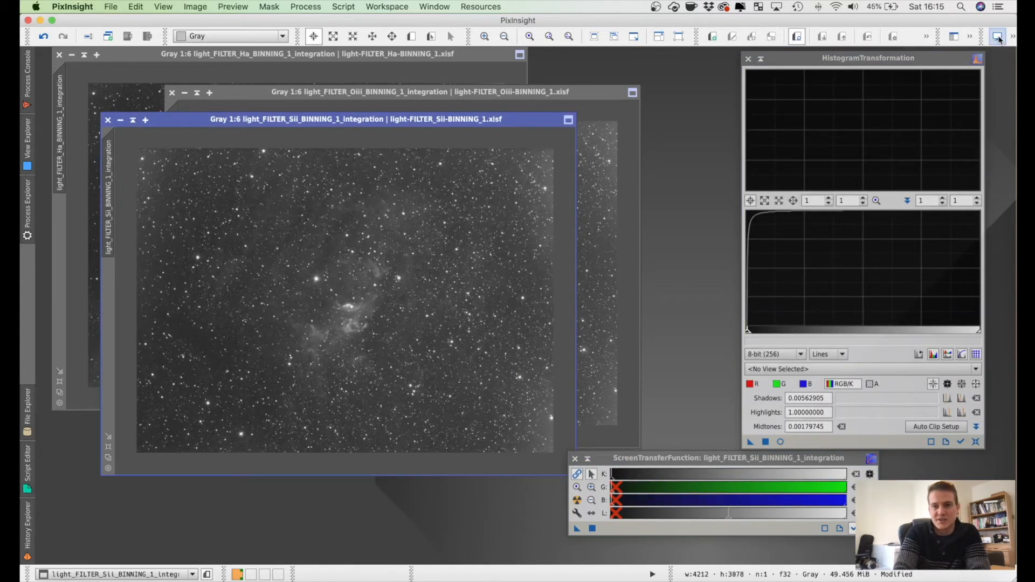
# Step: Collapse the HistogramTransformation and ScreenTransferFunction windows and stack them clear of the images
pyautogui.click(760, 59)
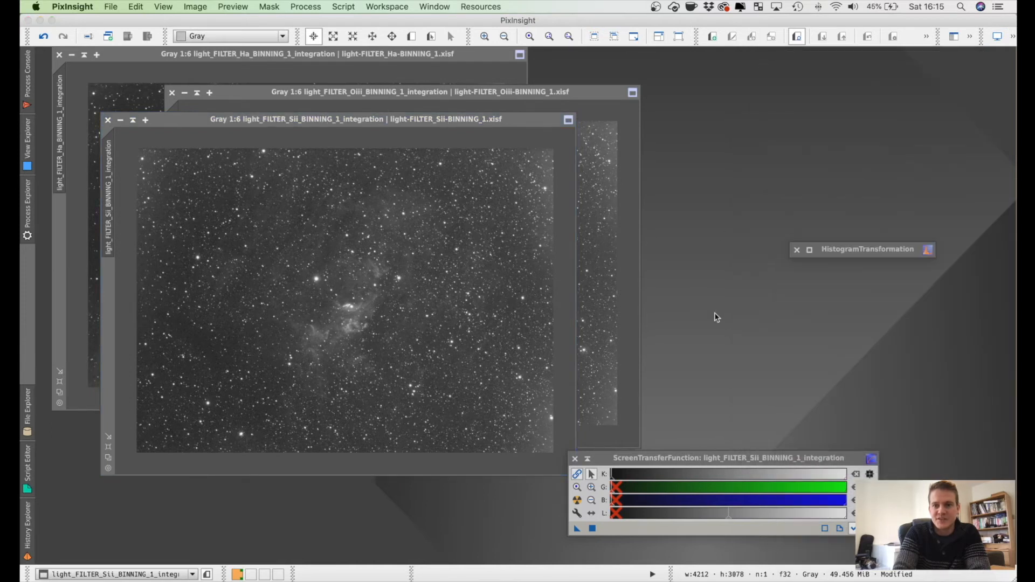
pyautogui.click(587, 460)
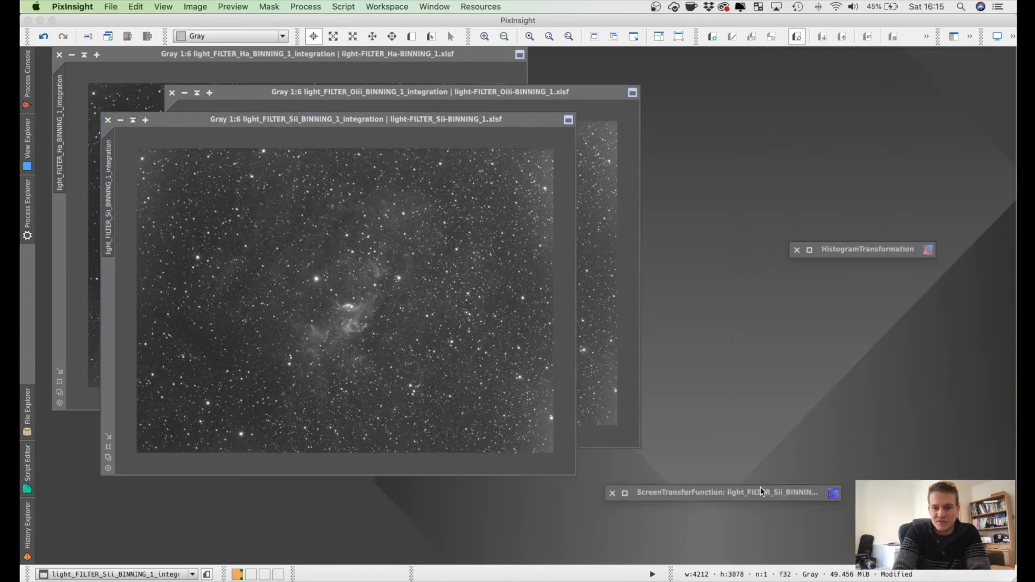
pyautogui.moveTo(757, 497); pyautogui.dragTo(905, 103)
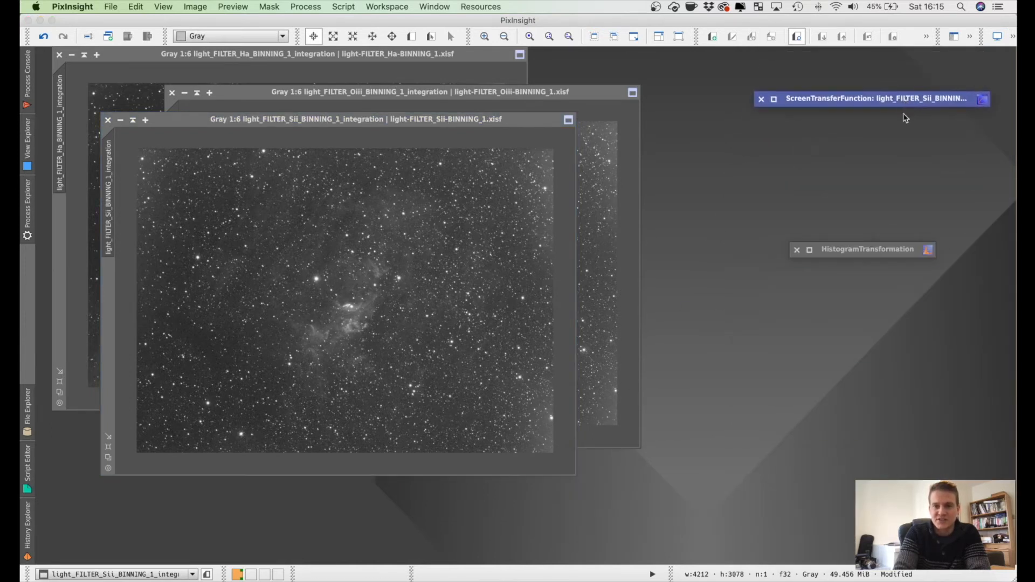
pyautogui.moveTo(881, 249); pyautogui.dragTo(846, 120)
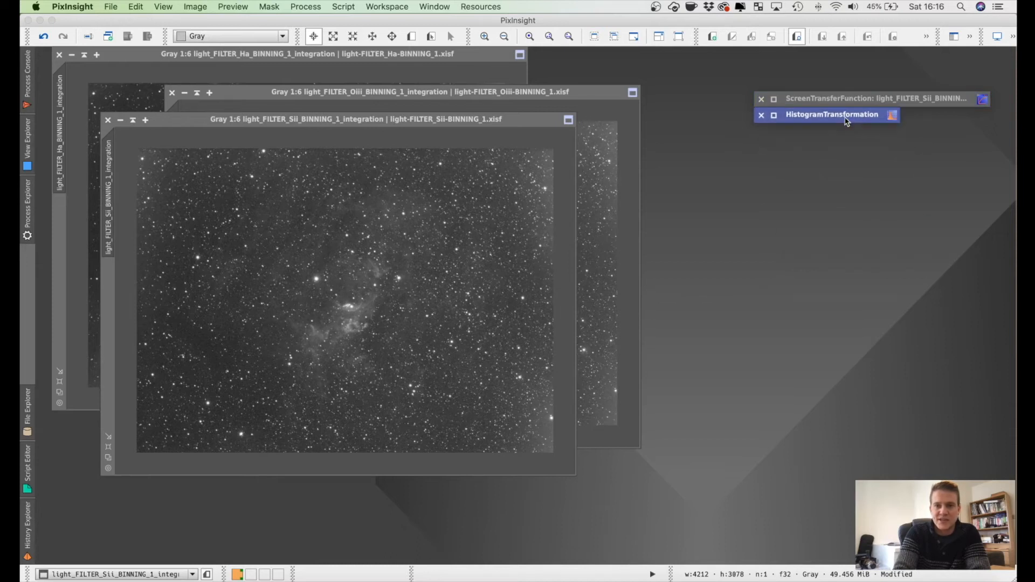
# Step: Spread the Sii and Oiii image windows apart and bring the Ha, Oiii and Sii masters forward in turn to compare their brightness and nebulosity
pyautogui.moveTo(203, 122); pyautogui.dragTo(655, 183)
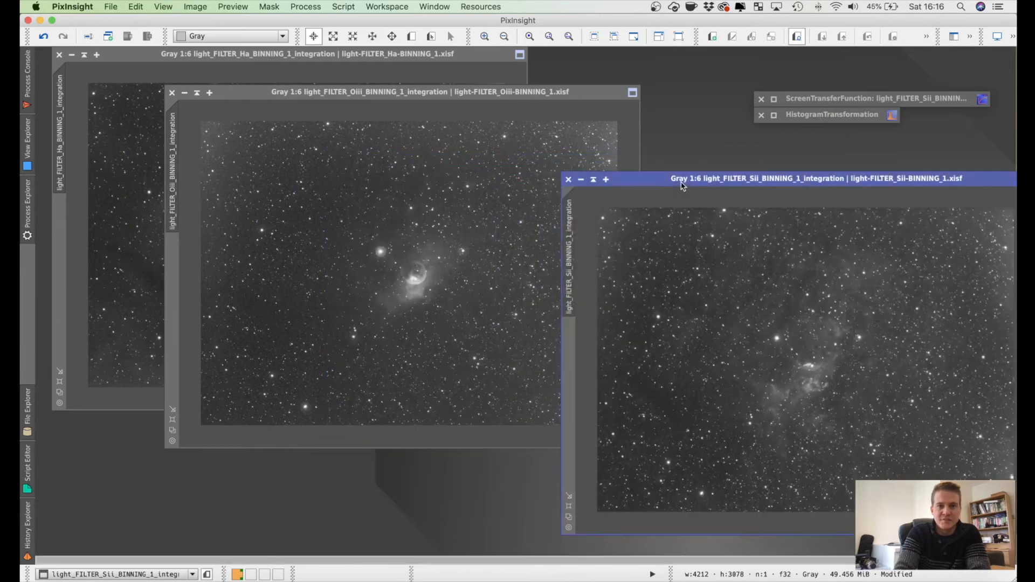
pyautogui.moveTo(394, 92); pyautogui.dragTo(320, 220)
pyautogui.click(384, 157)
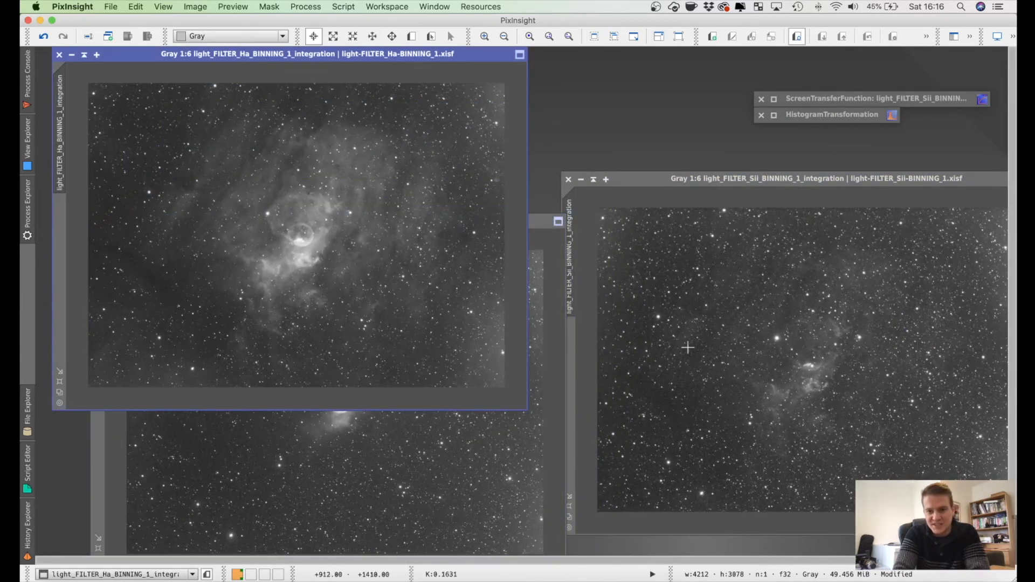
pyautogui.click(714, 378)
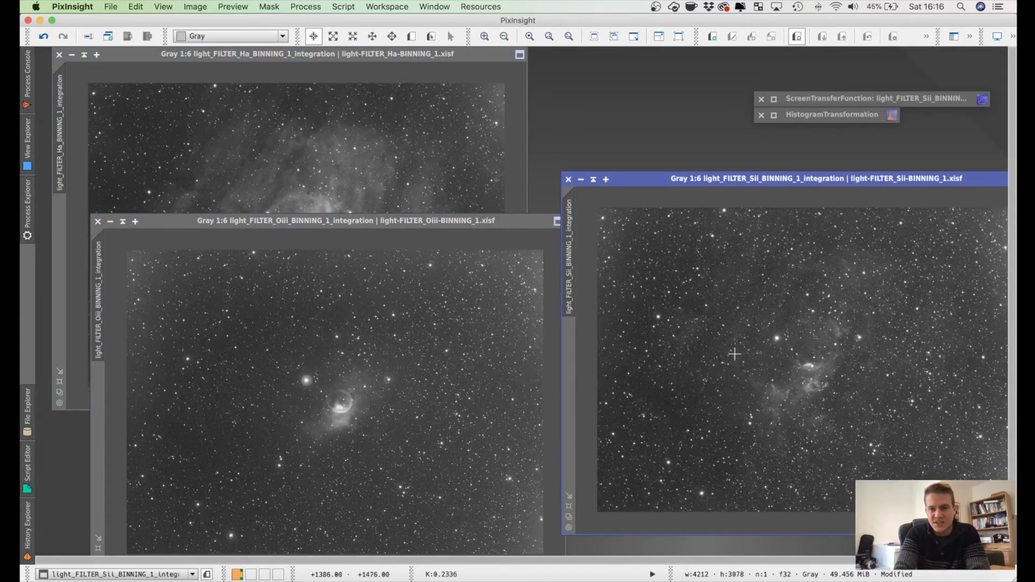
pyautogui.click(360, 394)
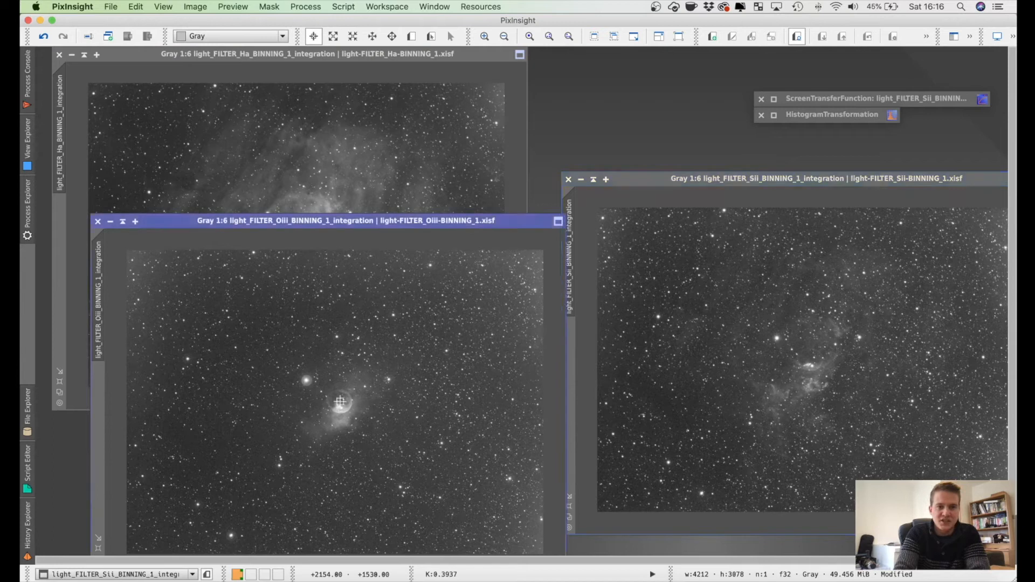
pyautogui.click(362, 166)
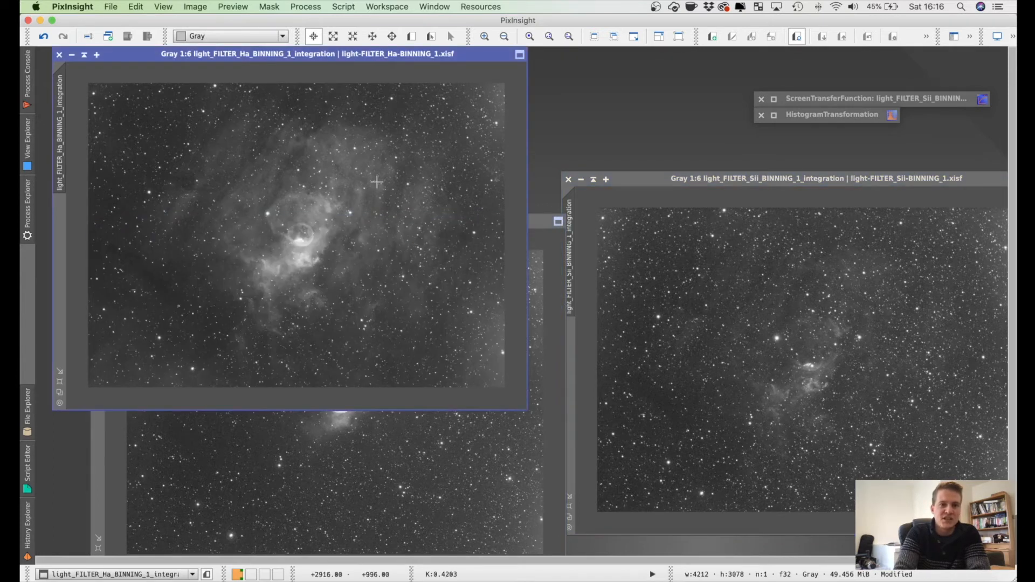
pyautogui.moveTo(699, 183); pyautogui.dragTo(635, 162)
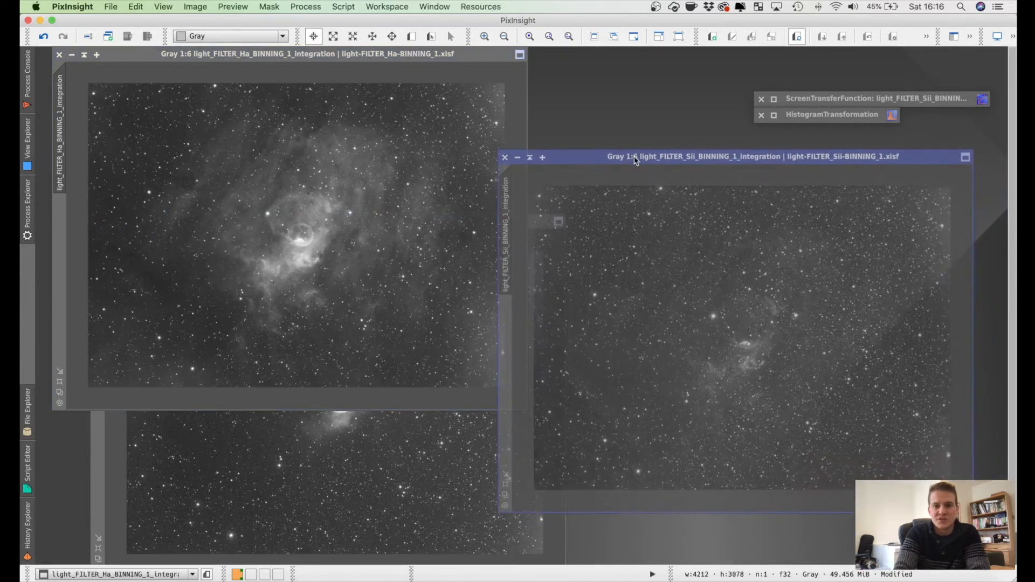
pyautogui.click(349, 479)
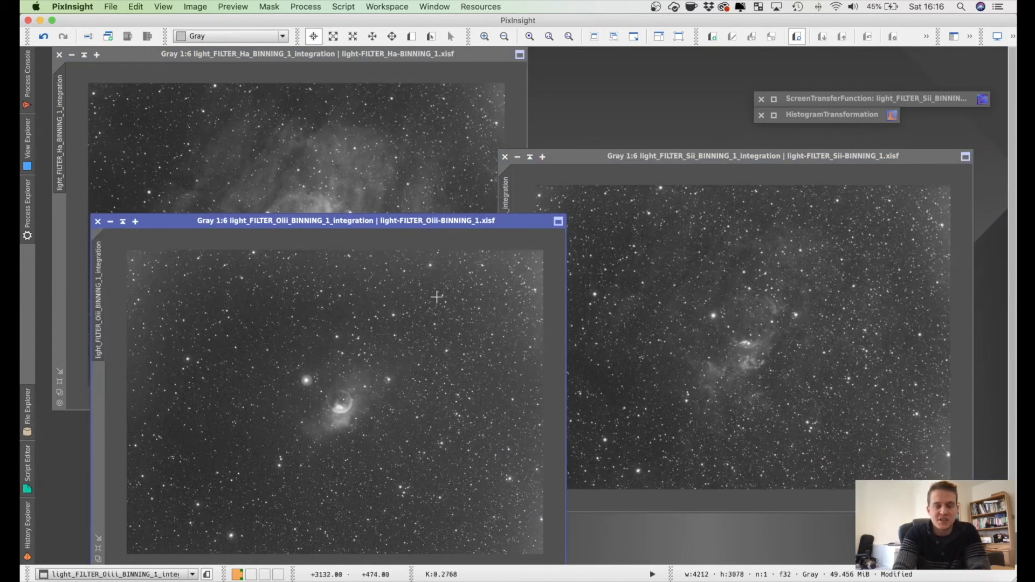
pyautogui.click(424, 180)
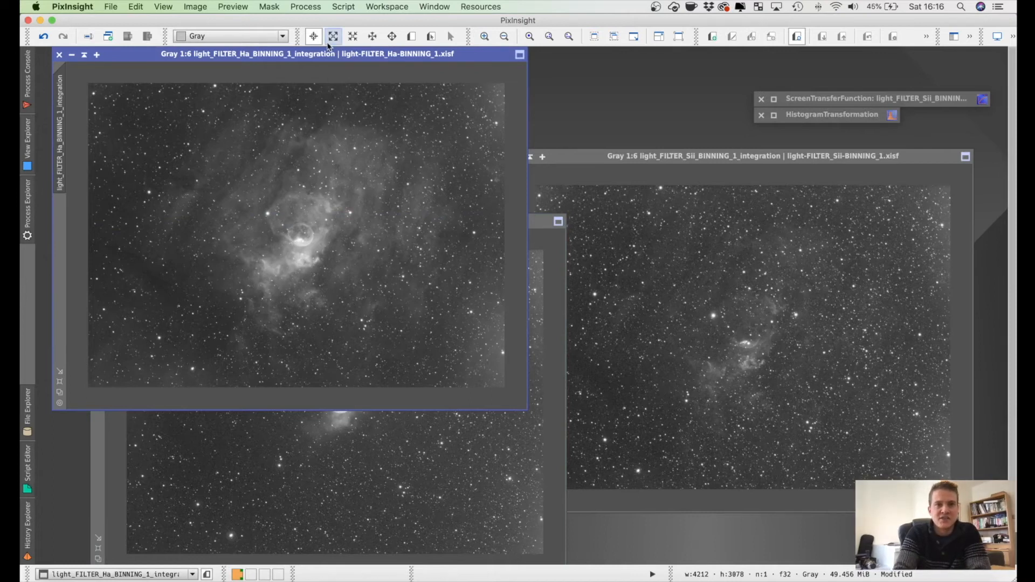
# Step: Open the LinearFit process and place its window clear of the nebula in the Ha image
pyautogui.click(303, 9)
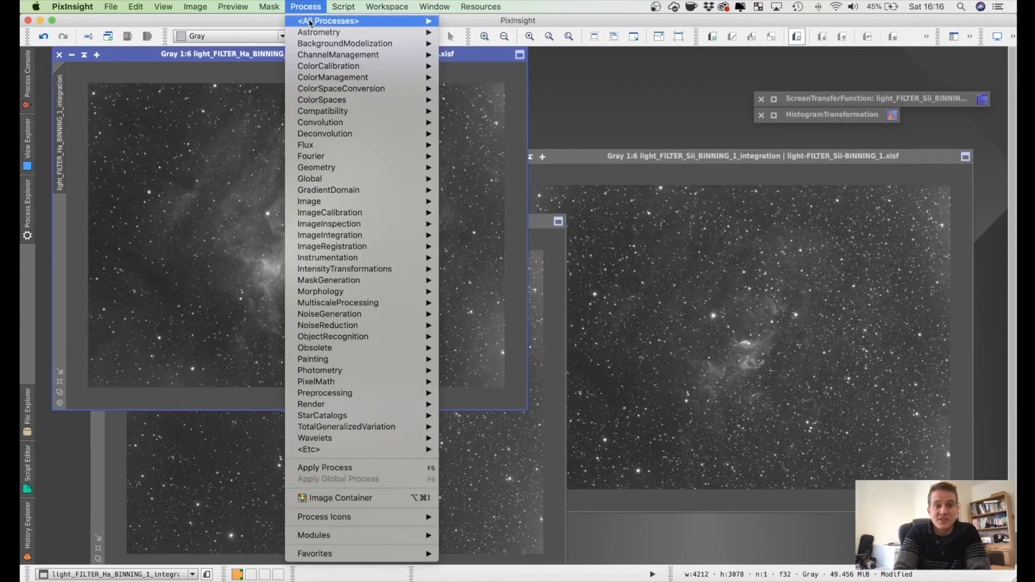
pyautogui.moveTo(317, 22)
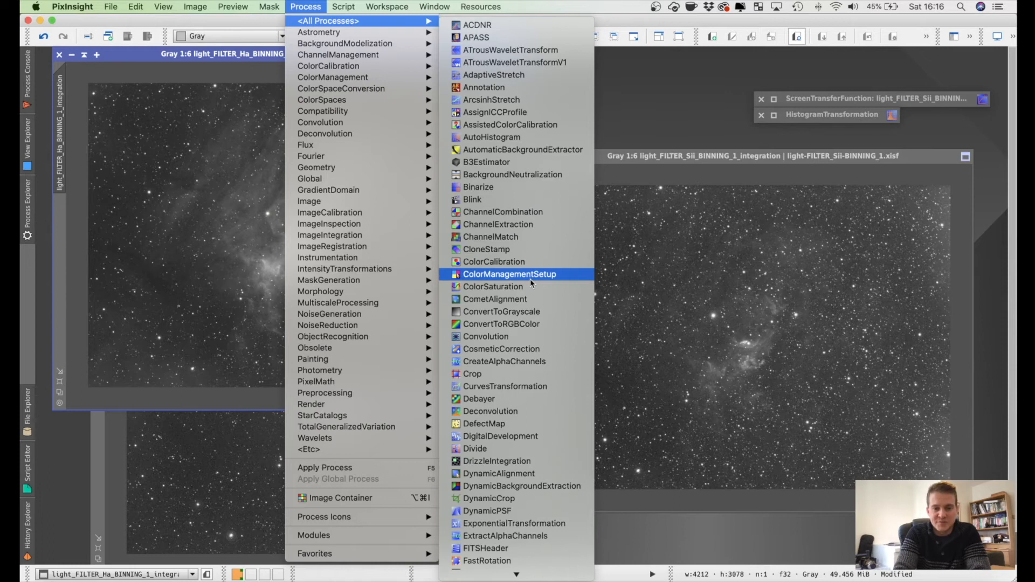
pyautogui.scroll(-15, 531, 283)
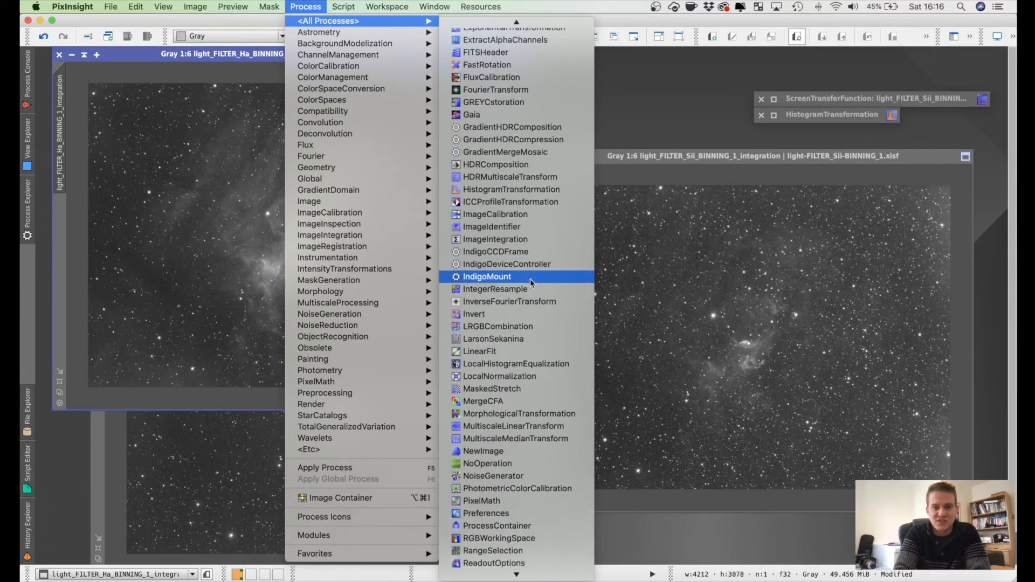
pyautogui.scroll(-10, 531, 283)
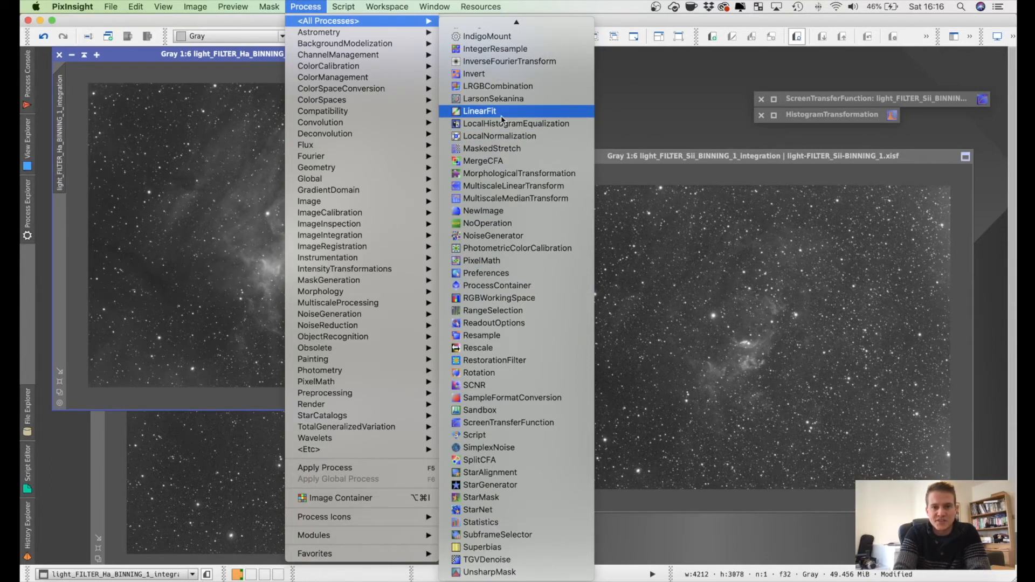
pyautogui.click(485, 112)
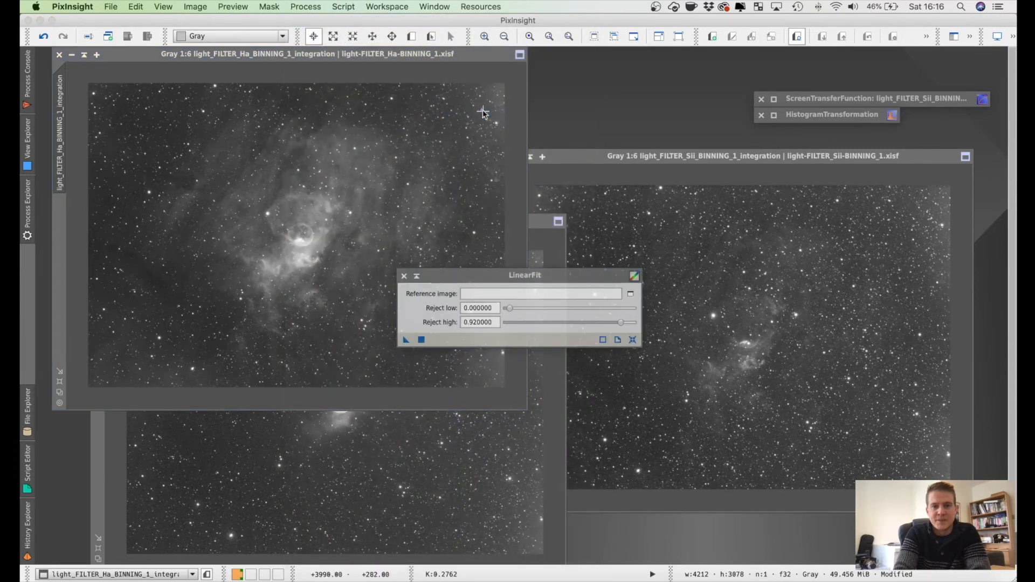
pyautogui.moveTo(560, 272); pyautogui.dragTo(557, 226)
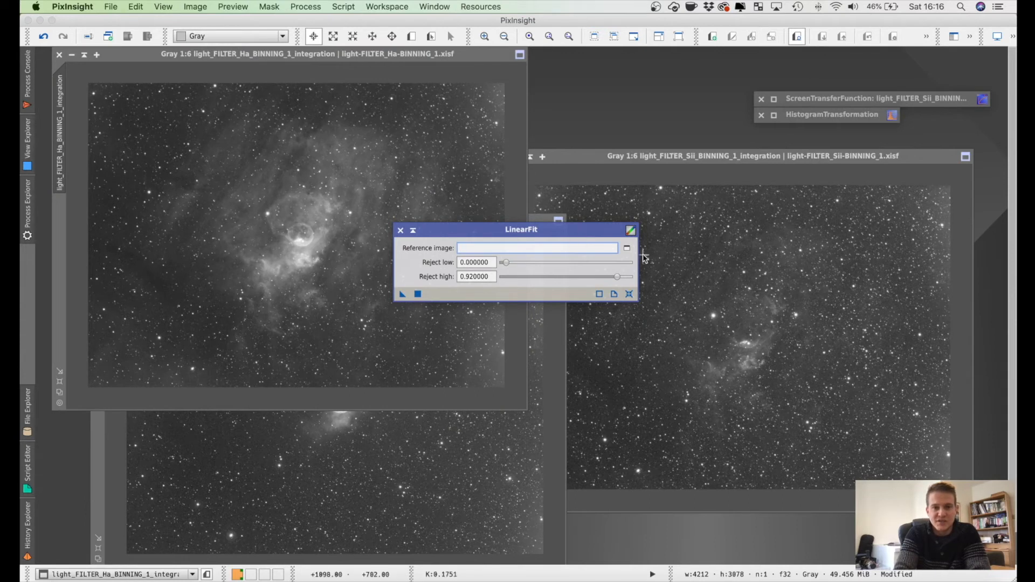
# Step: Set light_FILTER_Ha_BINNING_1_integration as the LinearFit reference image
pyautogui.click(627, 249)
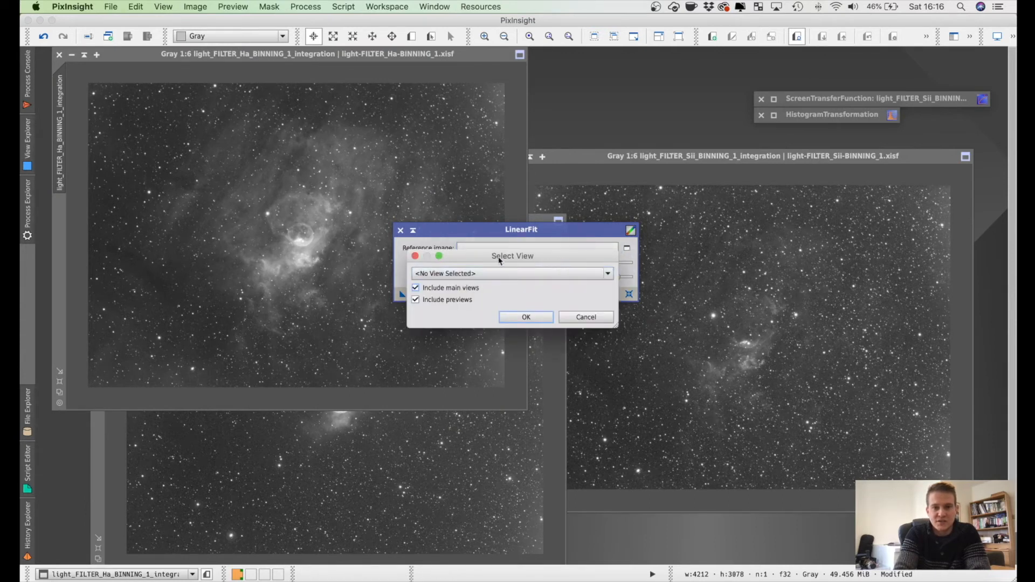
pyautogui.click(415, 256)
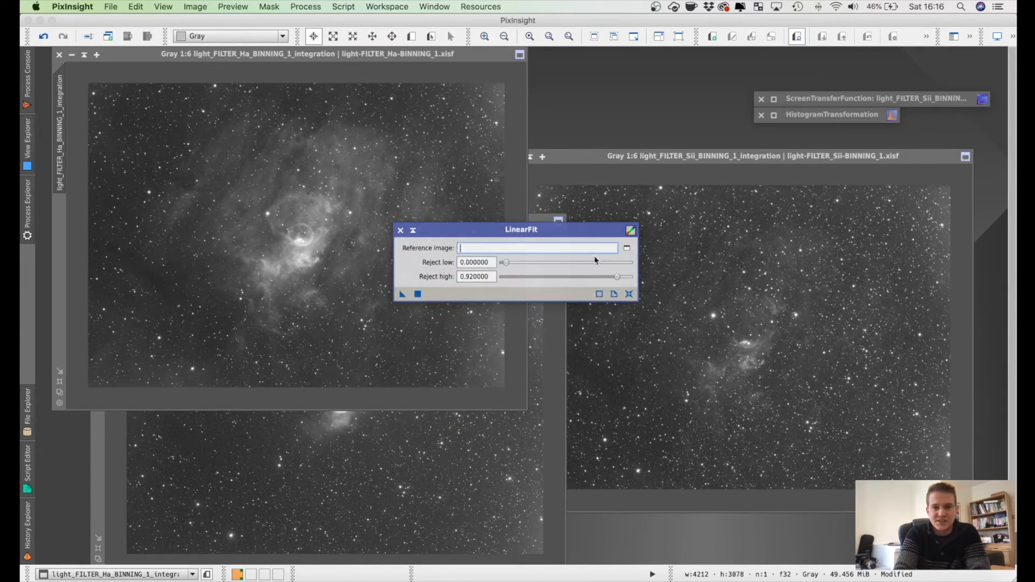
pyautogui.click(627, 249)
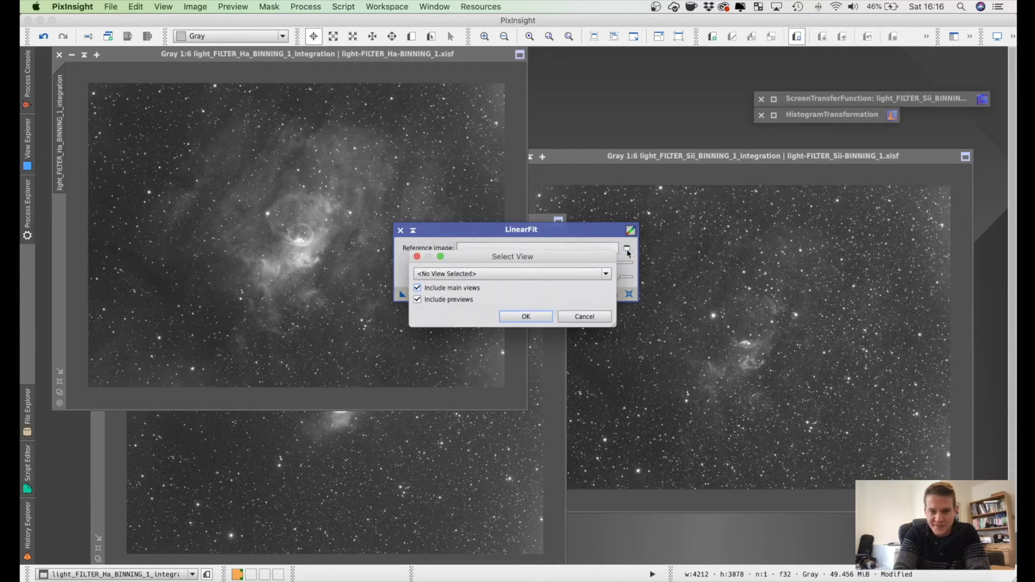
pyautogui.click(548, 274)
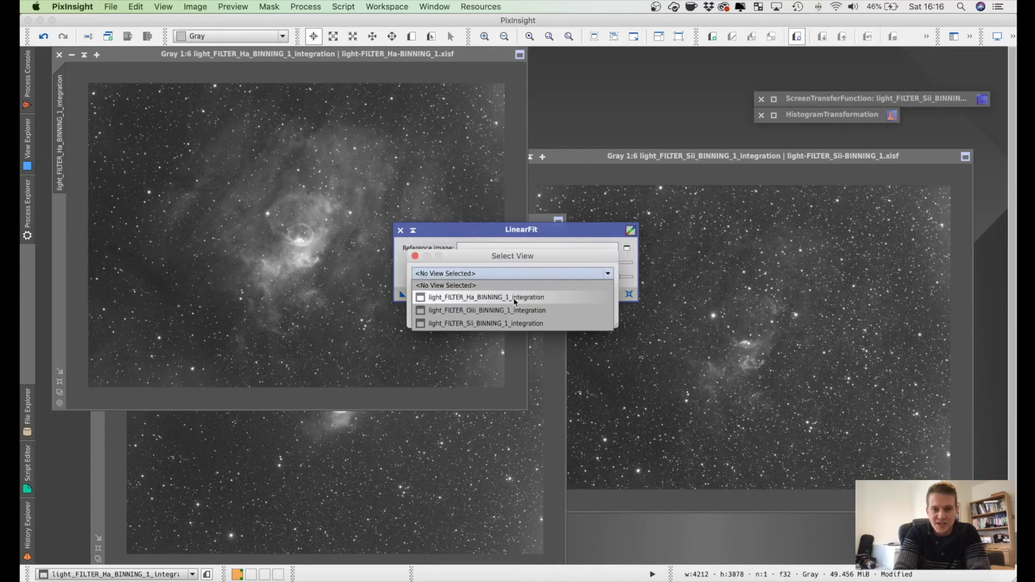
pyautogui.click(468, 297)
pyautogui.click(525, 318)
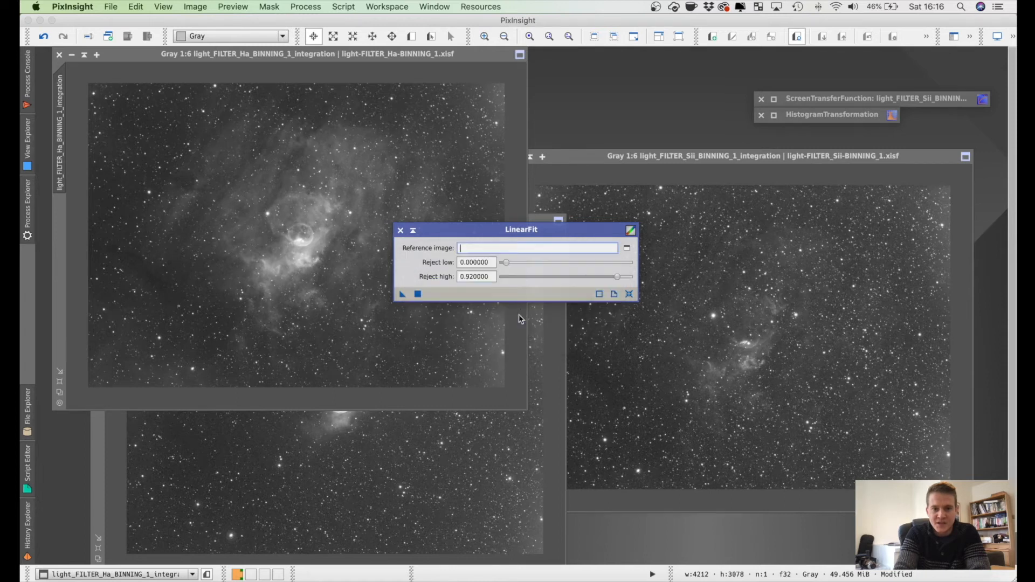
# Step: Apply LinearFit to the Sii and Oiii images, then stack the collapsed LinearFit window with the other processes and hide the process console
pyautogui.moveTo(402, 295); pyautogui.dragTo(780, 353)
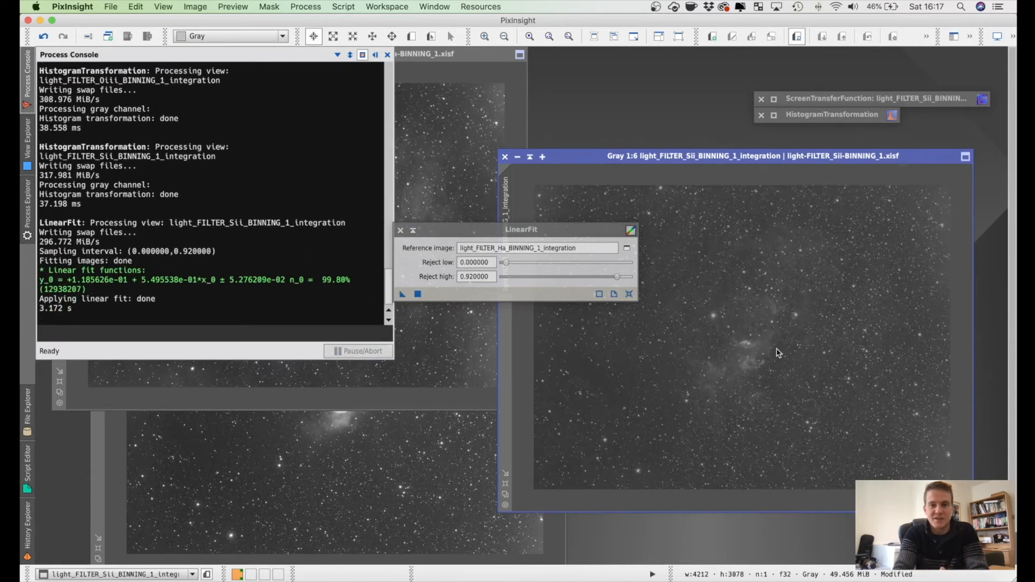
pyautogui.moveTo(402, 293); pyautogui.dragTo(375, 477)
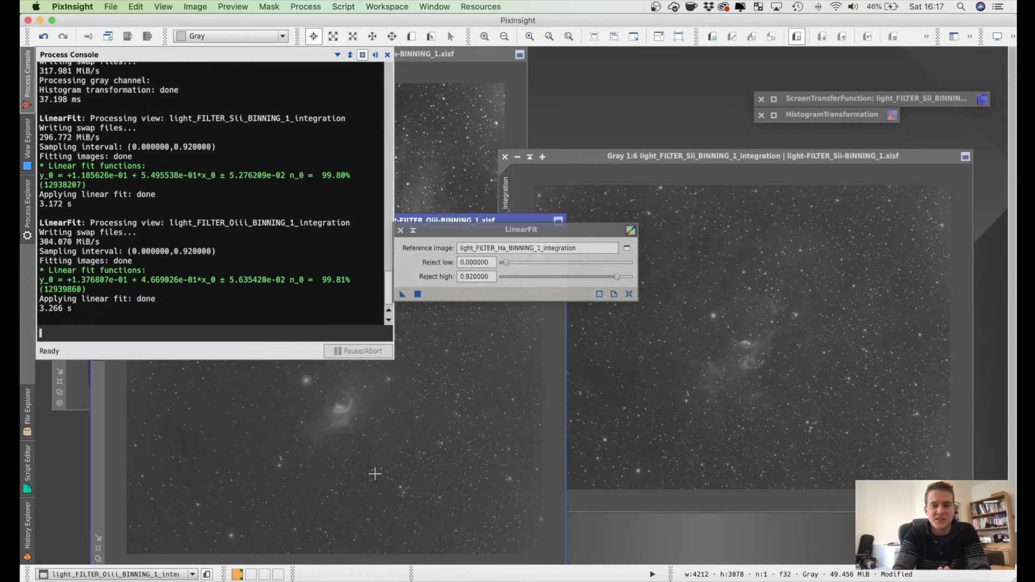
pyautogui.click(414, 231)
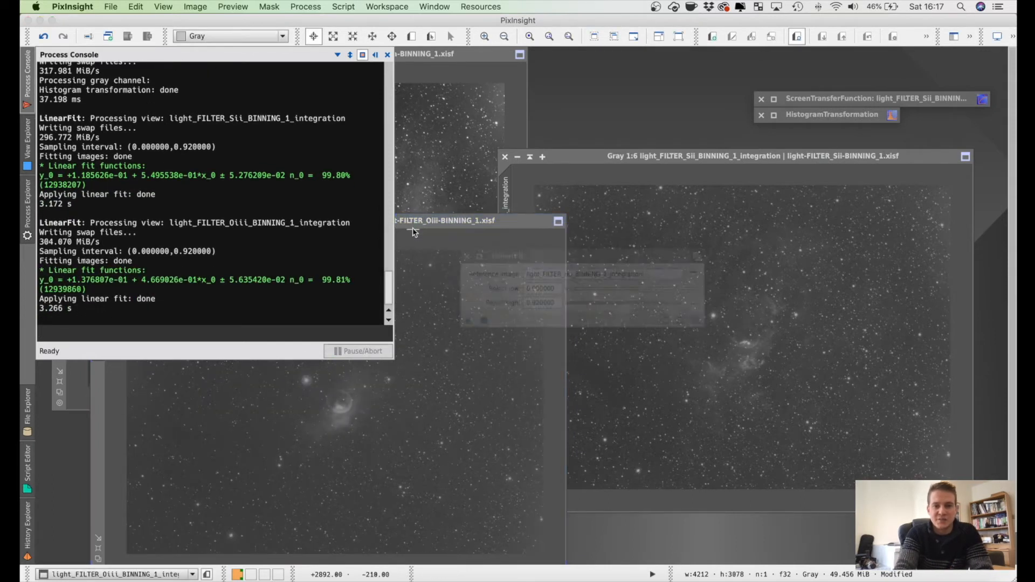
pyautogui.moveTo(536, 270); pyautogui.dragTo(804, 137)
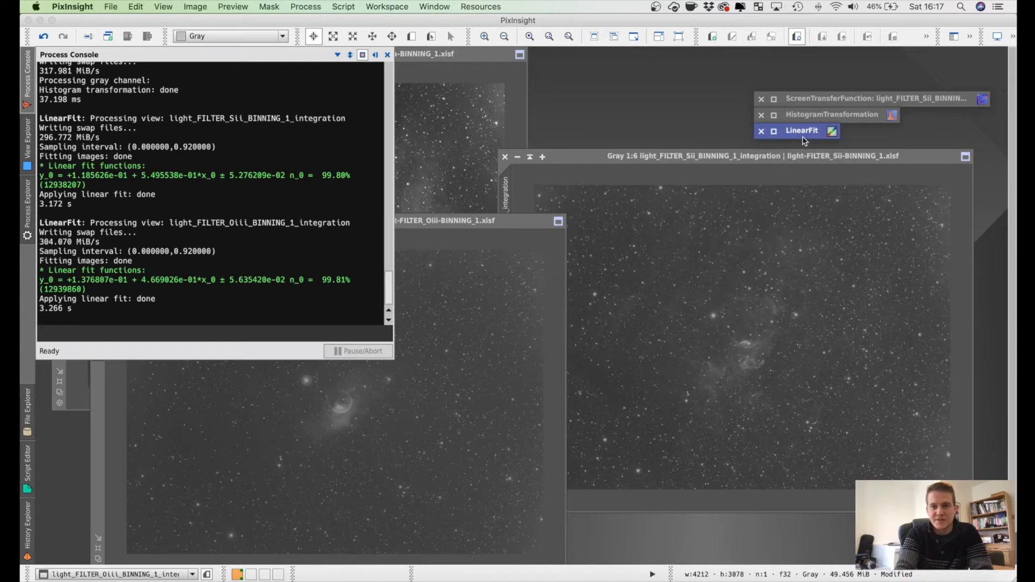
pyautogui.click(376, 55)
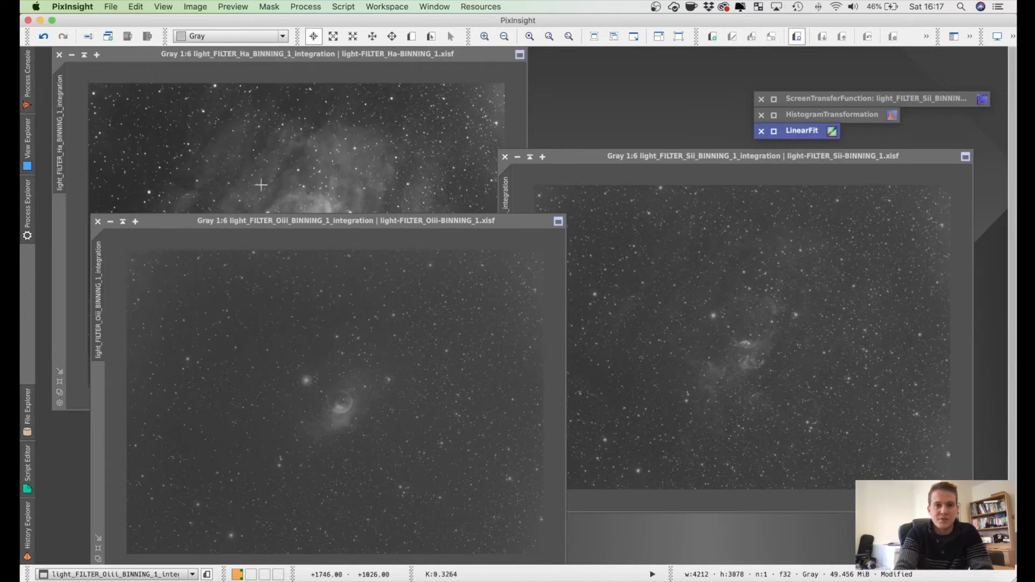
# Step: Minimize the Oiii, Sii and Ha images to icons and stack them in the order Ha, Oiii, Sii in an empty workspace corner
pyautogui.click(110, 222)
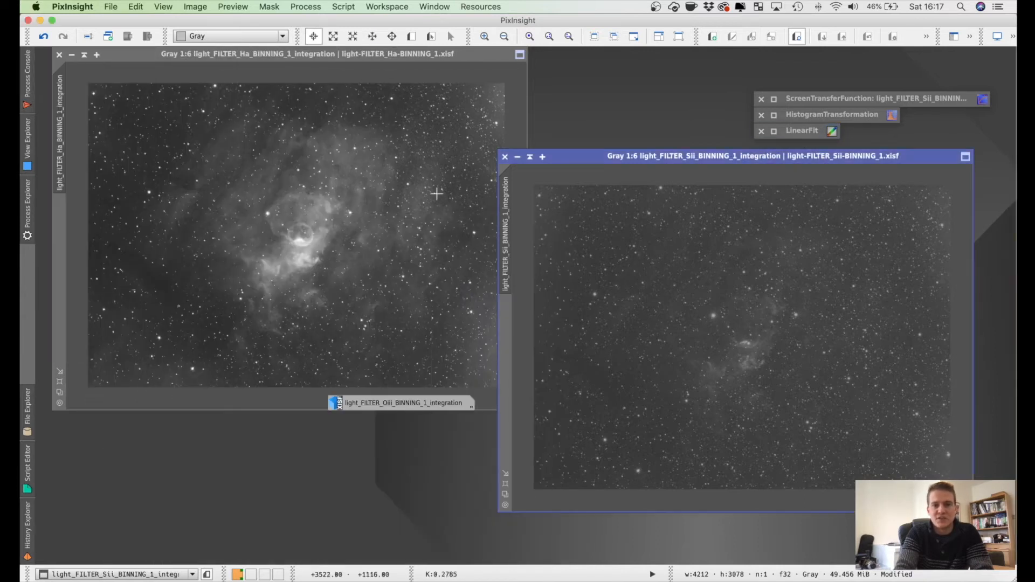
pyautogui.click(517, 159)
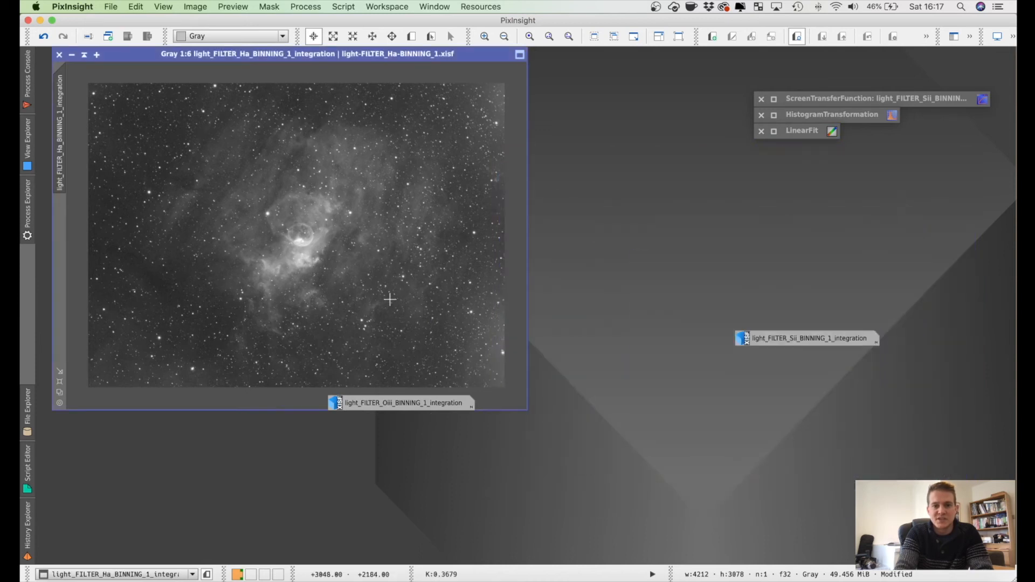
pyautogui.click(72, 55)
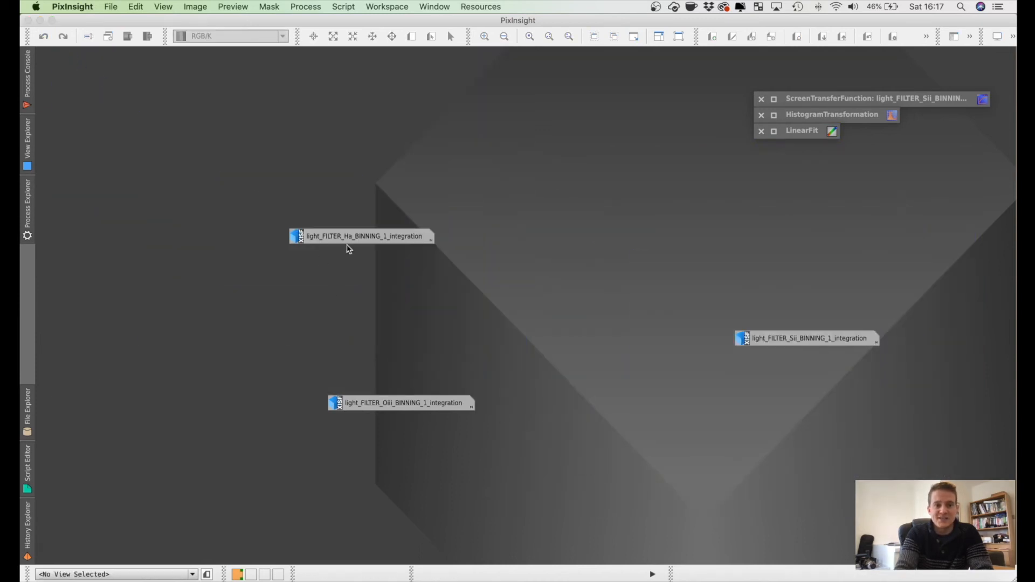
pyautogui.moveTo(347, 240); pyautogui.dragTo(122, 77)
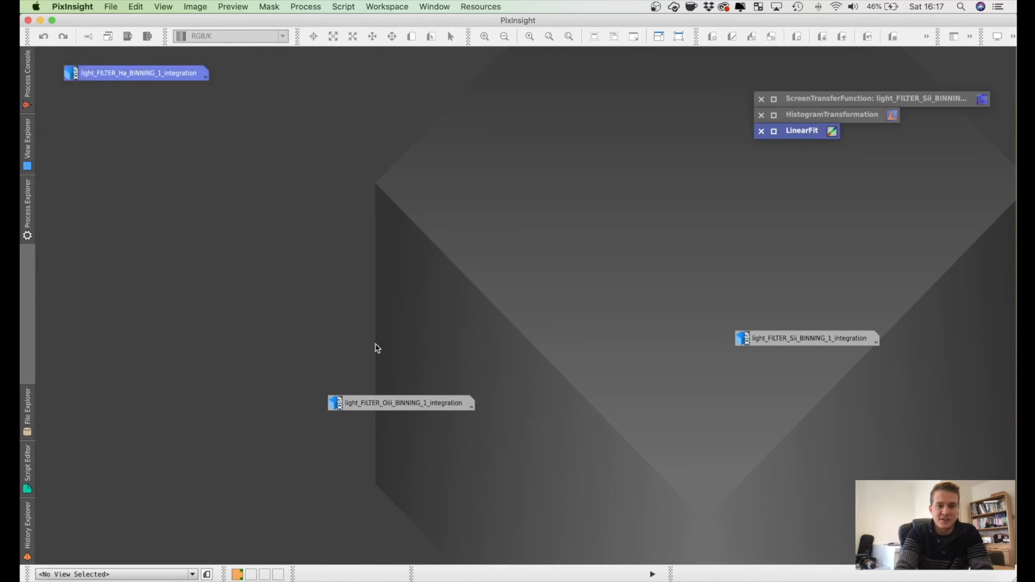
pyautogui.moveTo(396, 398); pyautogui.dragTo(130, 96)
pyautogui.moveTo(838, 342); pyautogui.dragTo(164, 111)
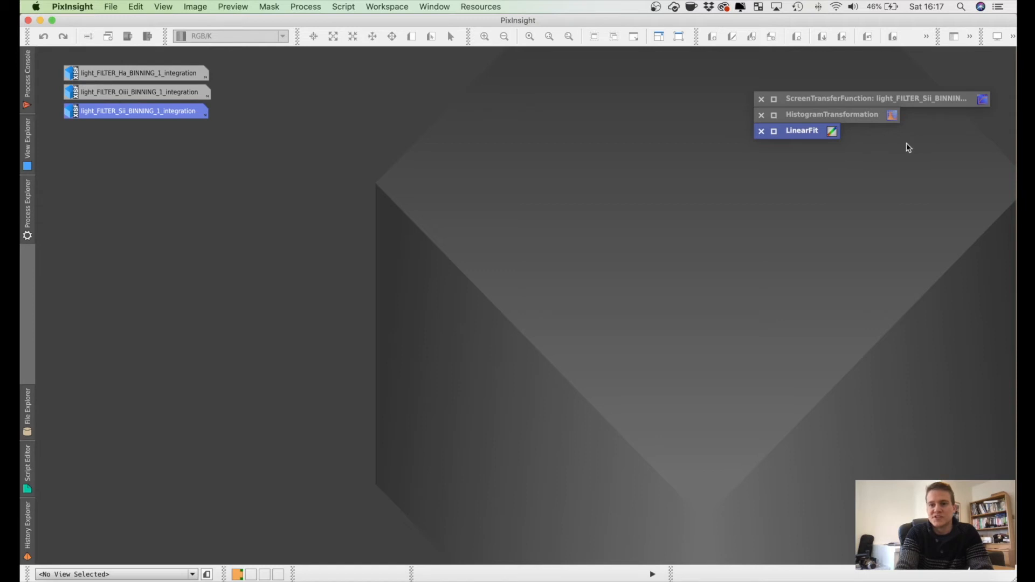
pyautogui.click(846, 200)
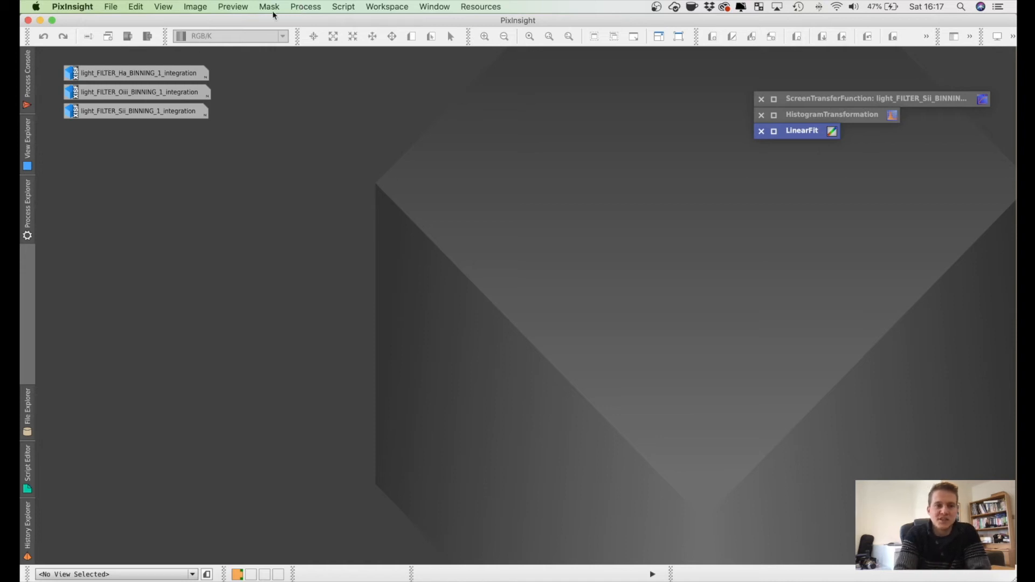
pyautogui.moveTo(138, 99)
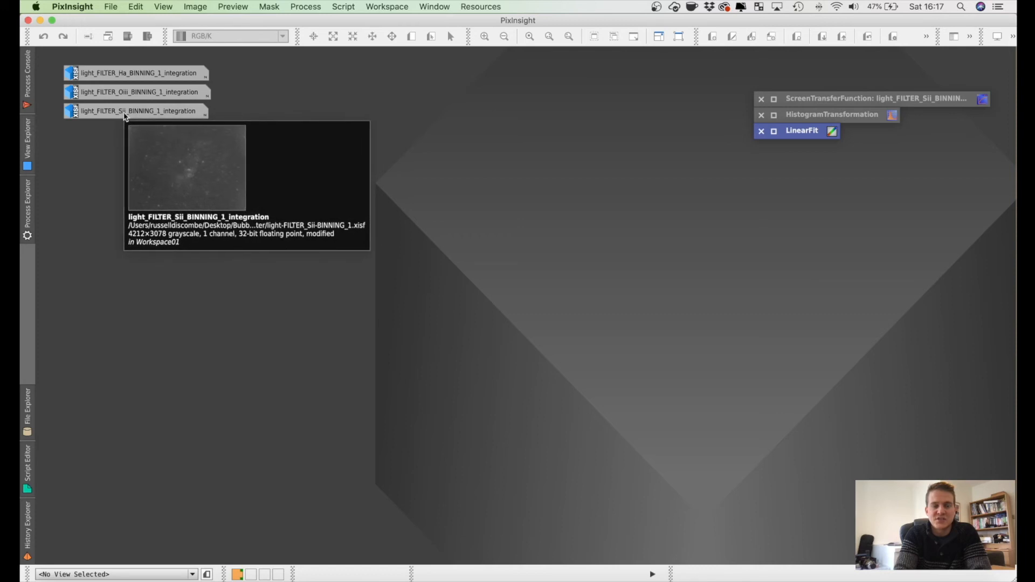
# Step: Open the LRGBCombination process, move its window higher in the workspace and disable the L channel
pyautogui.click(306, 7)
pyautogui.moveTo(311, 21)
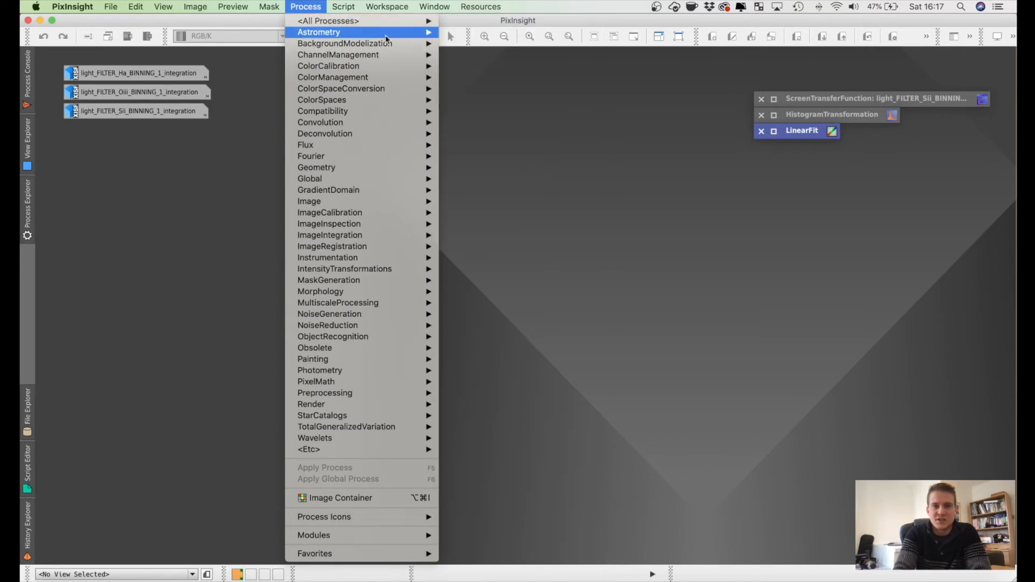
pyautogui.moveTo(385, 22)
pyautogui.scroll(-10, 554, 287)
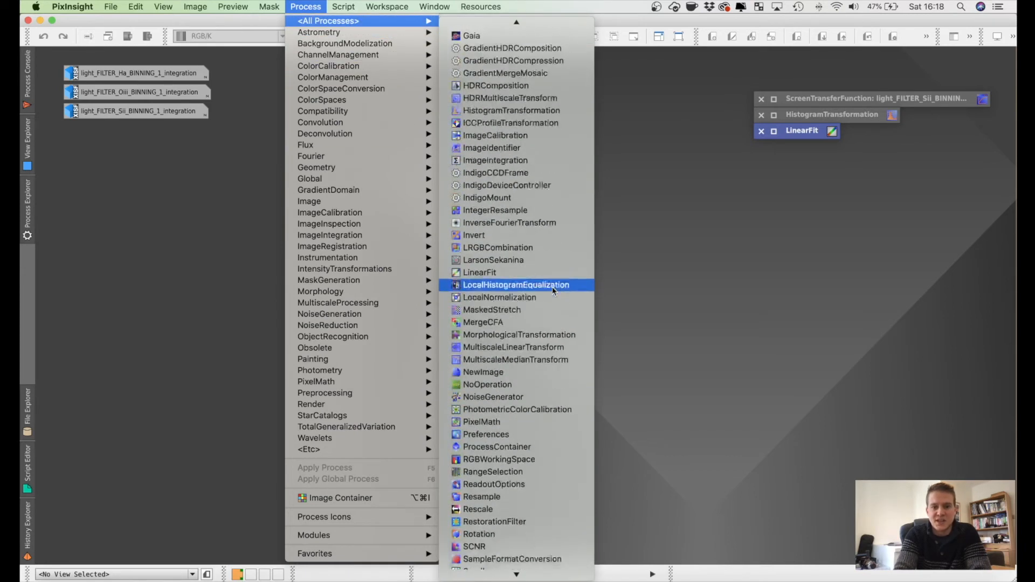
pyautogui.scroll(-3, 554, 291)
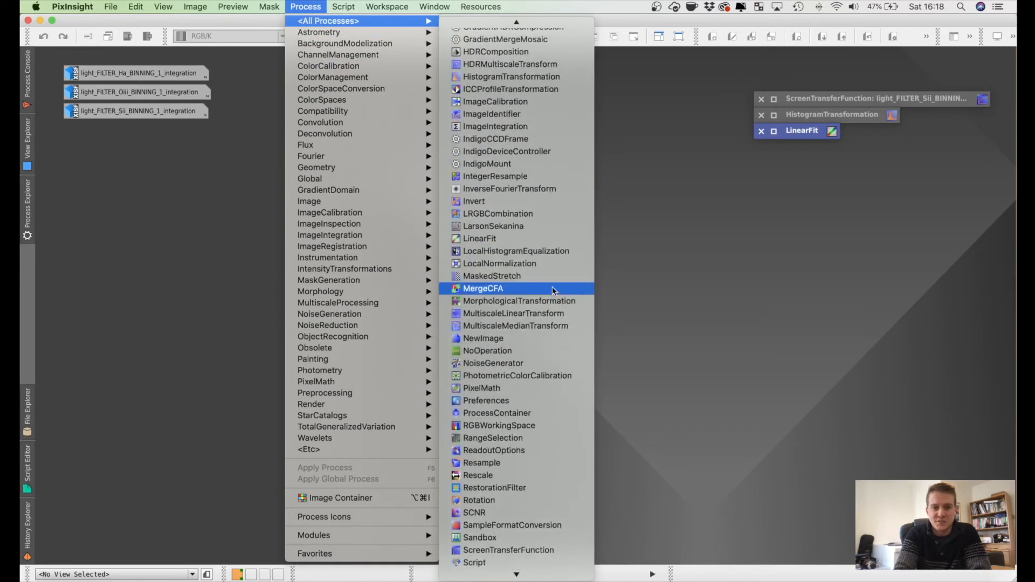
pyautogui.click(490, 219)
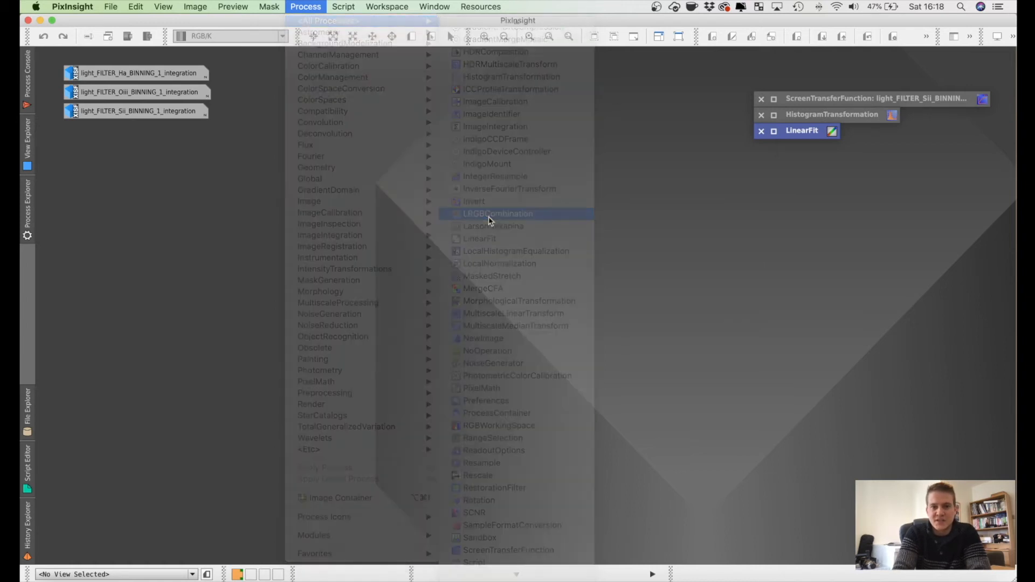
pyautogui.moveTo(695, 283); pyautogui.dragTo(489, 116)
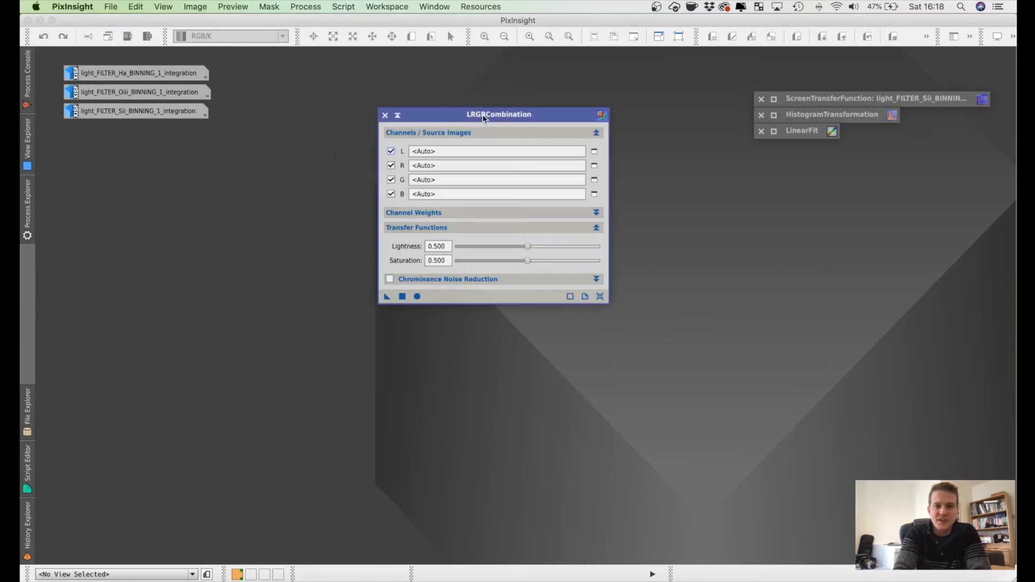
pyautogui.click(391, 151)
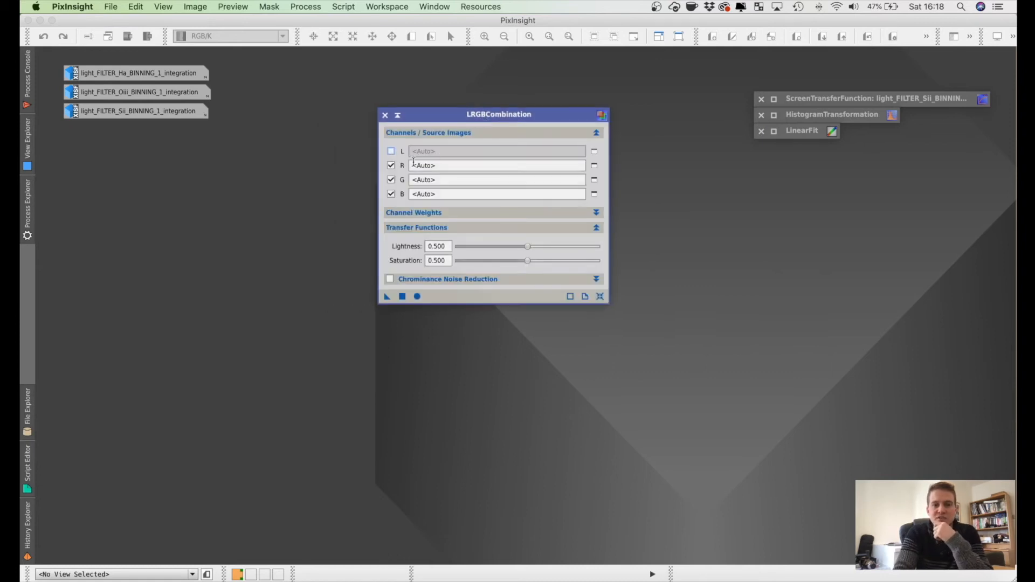
# Step: Set light_FILTER_Sii_BINNING_1_integration as the red channel source image in LRGBCombination
pyautogui.click(595, 166)
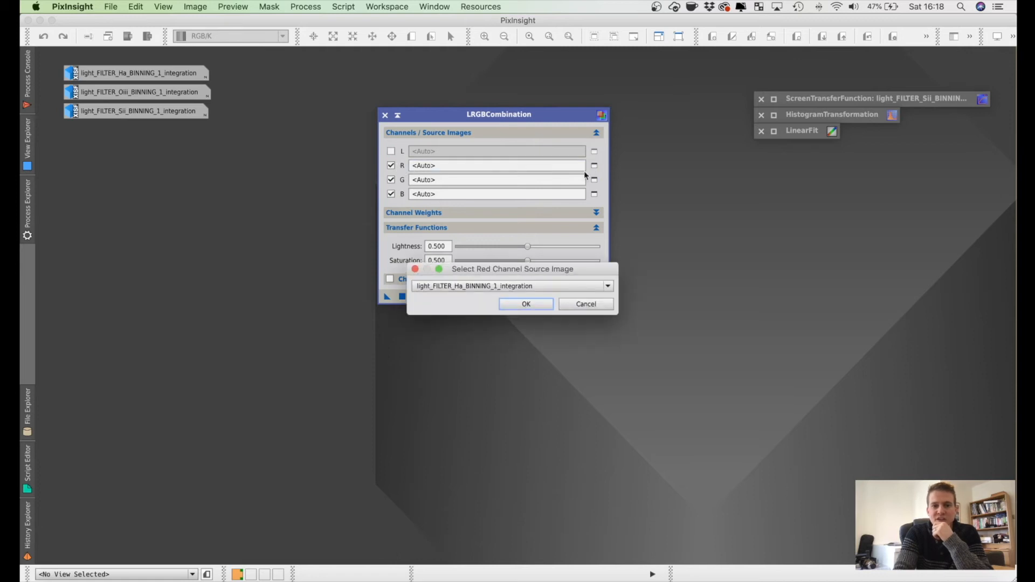
pyautogui.click(531, 286)
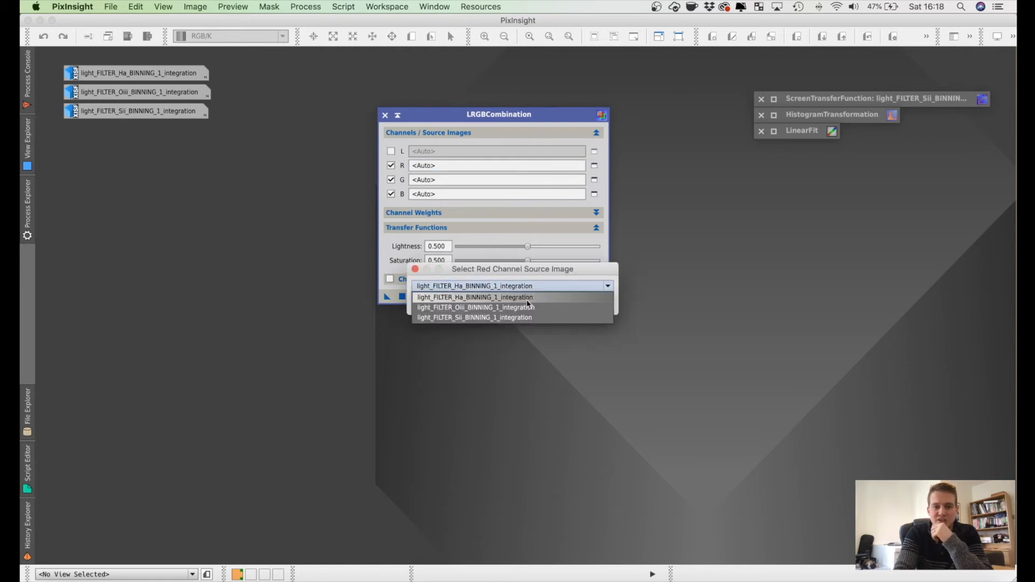
pyautogui.click(516, 317)
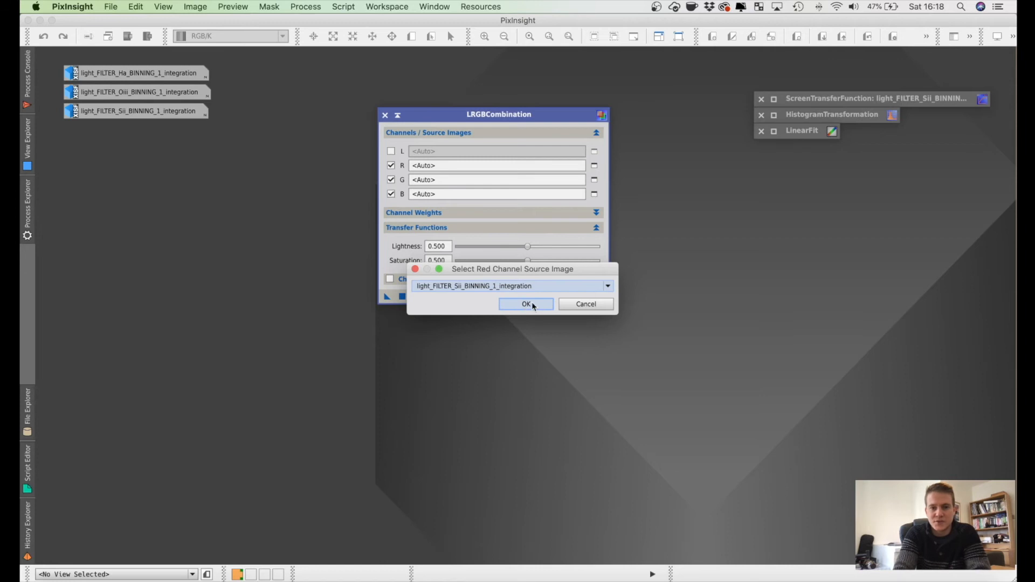
pyautogui.click(526, 303)
# Step: Assign light_FILTER_Ha_BINNING_1_integration to the green channel and light_FILTER_Oiii_BINNING_1_integration to the blue channel
pyautogui.click(595, 180)
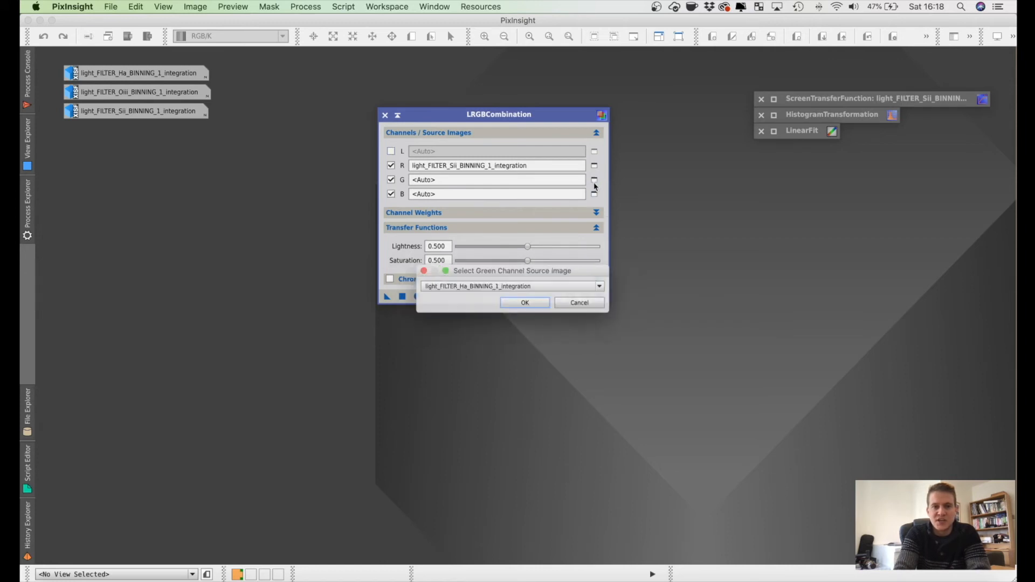
pyautogui.click(525, 305)
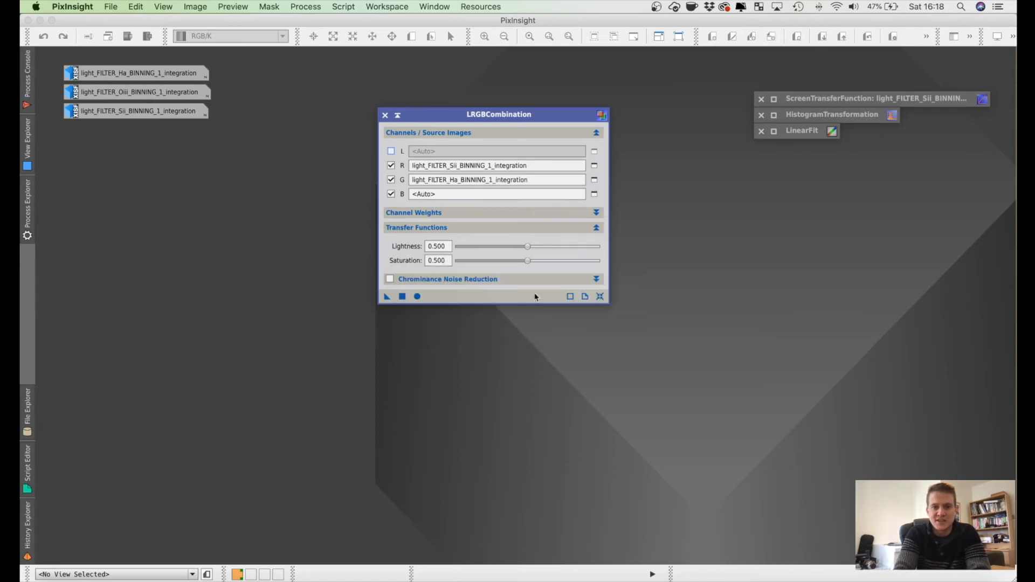
pyautogui.click(595, 194)
pyautogui.click(496, 286)
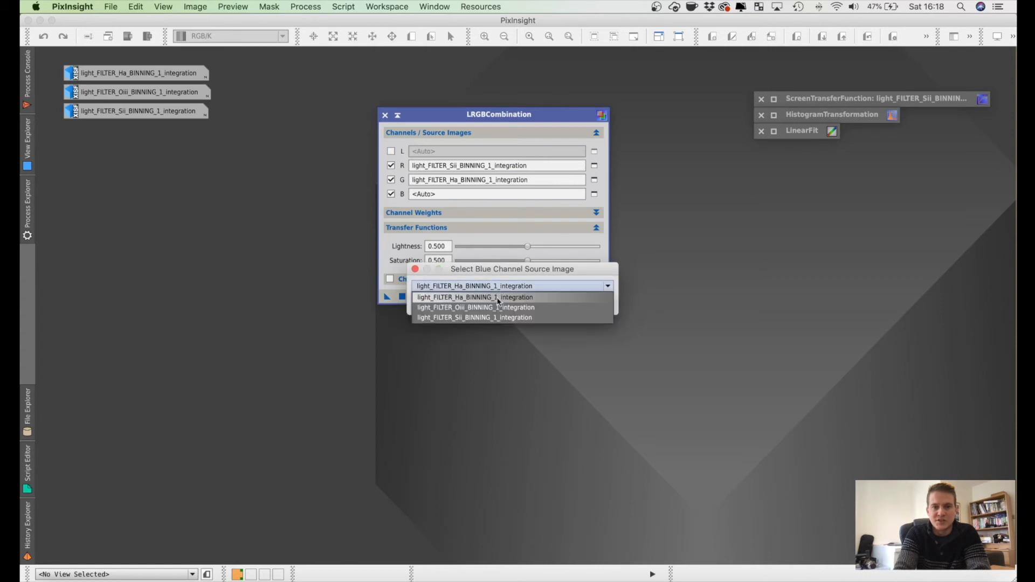
pyautogui.click(493, 308)
pyautogui.click(525, 305)
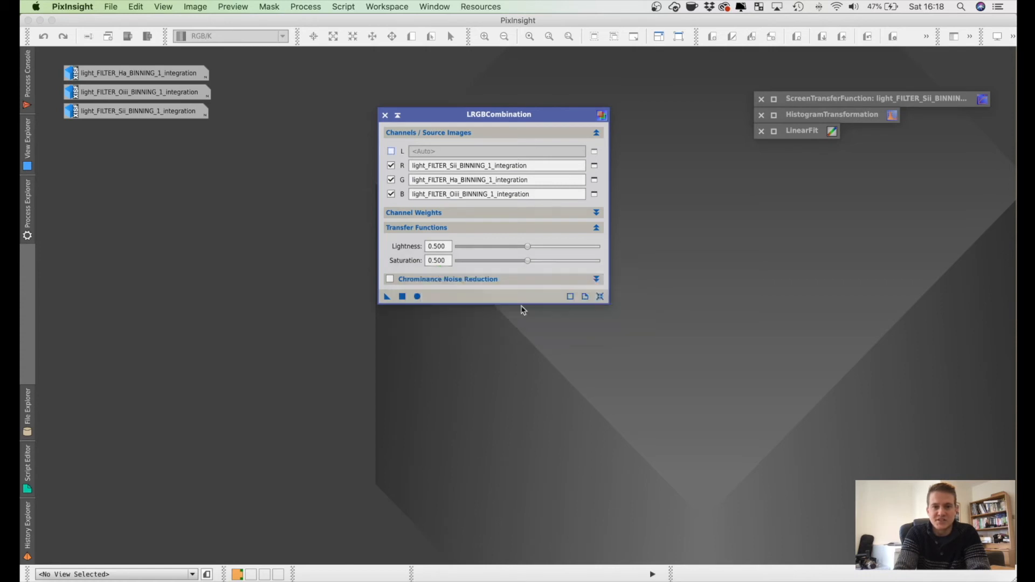
# Step: Enable Chrominance Noise Reduction in LRGBCombination and apply the process globally to create the combined colour image
pyautogui.click(389, 278)
pyautogui.moveTo(464, 119); pyautogui.dragTo(669, 162)
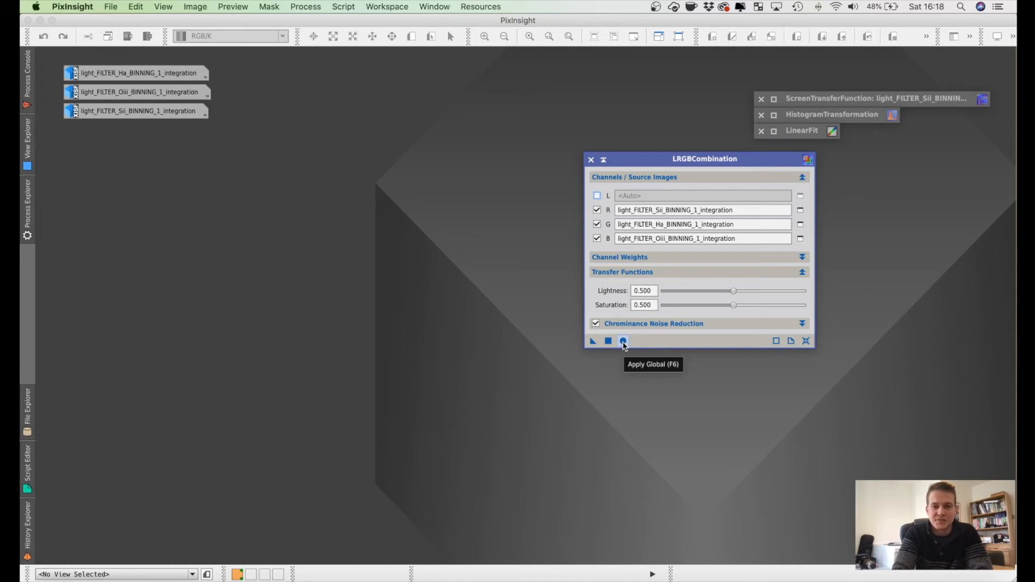
pyautogui.click(624, 342)
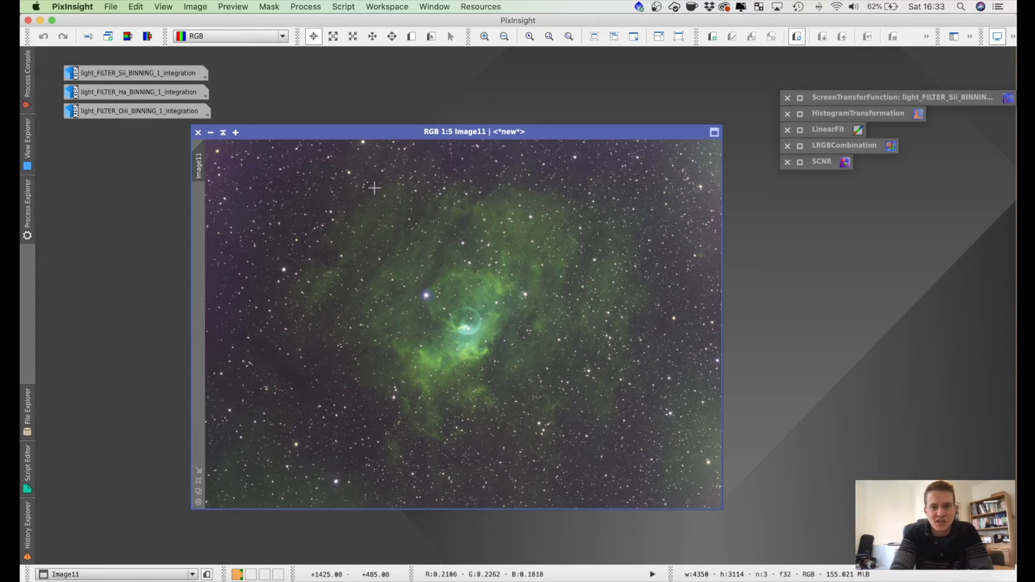
# Step: Restore the Ha, Oiii and Sii images to compare their signal, then minimize them back to icons
pyautogui.doubleClick(142, 94)
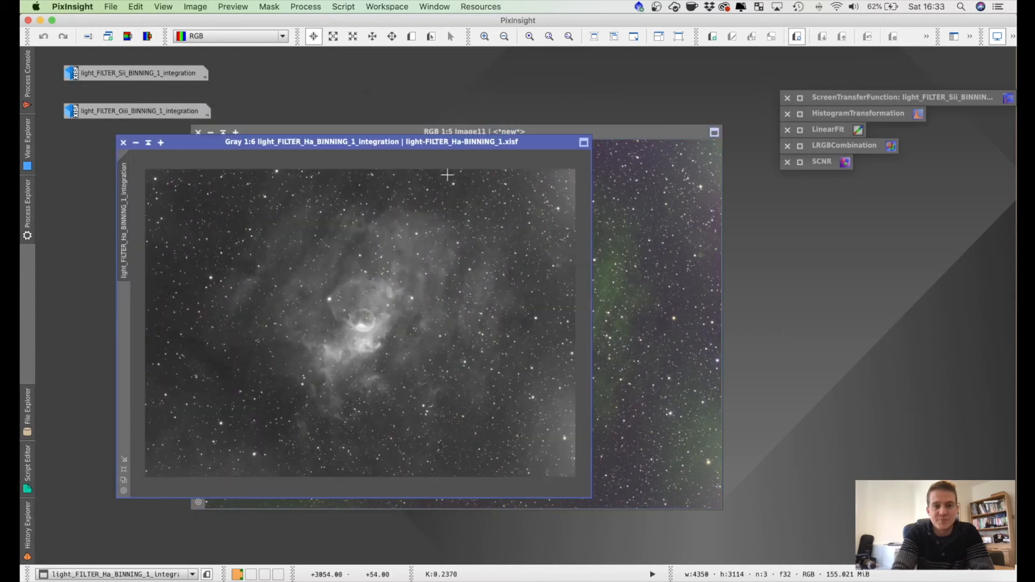
pyautogui.click(136, 143)
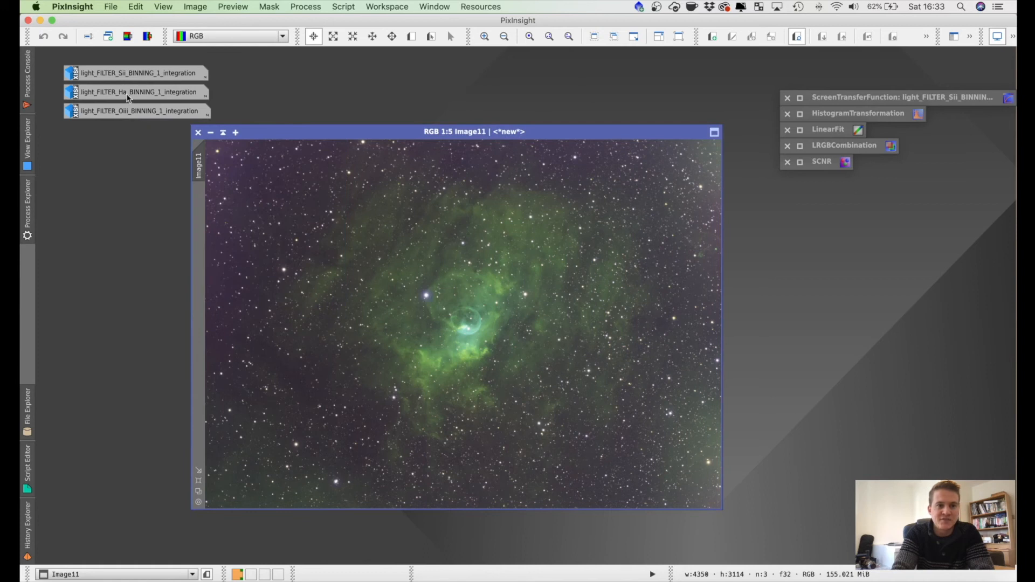
pyautogui.doubleClick(127, 98)
pyautogui.doubleClick(125, 113)
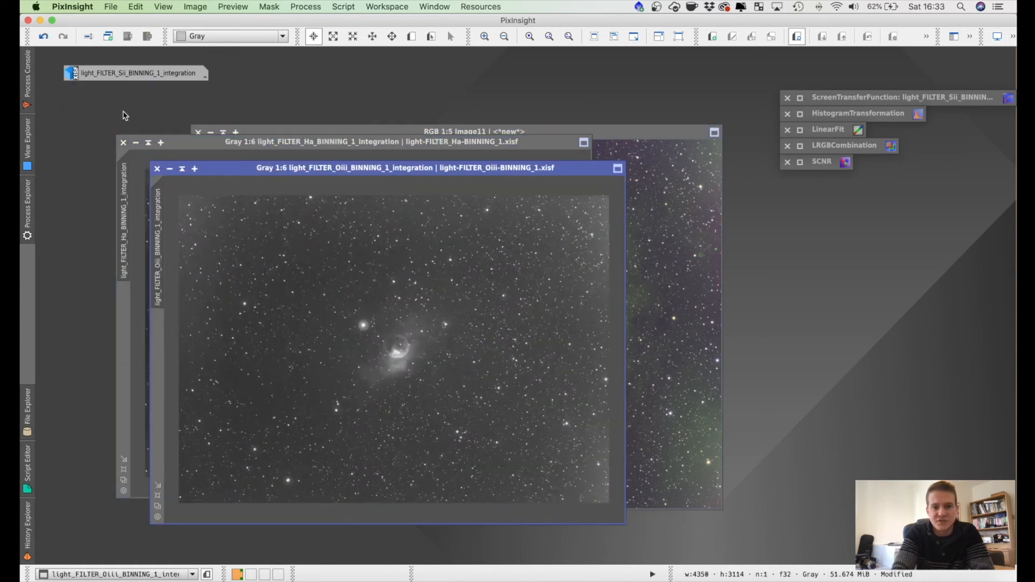
pyautogui.click(122, 79)
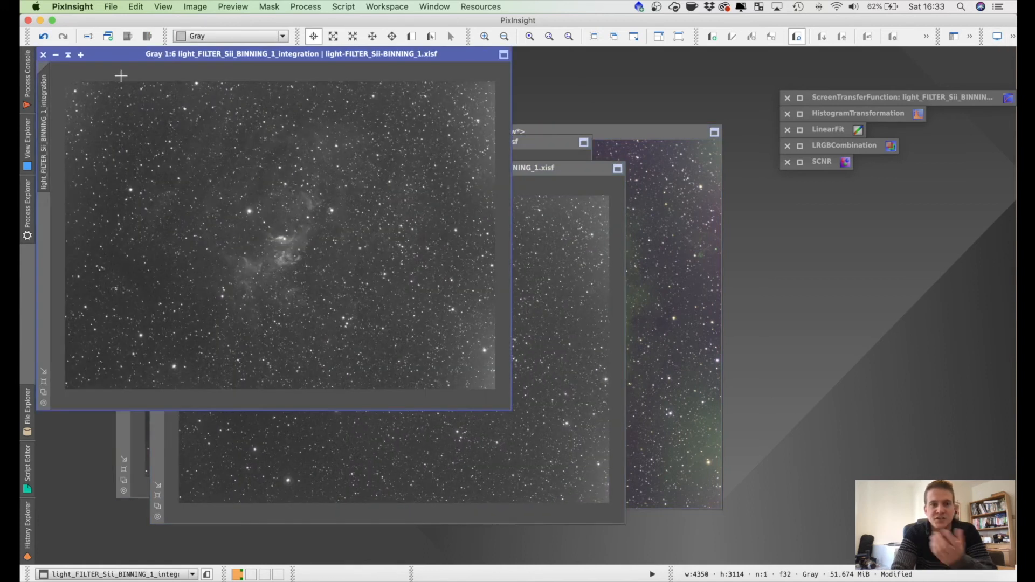
pyautogui.click(136, 142)
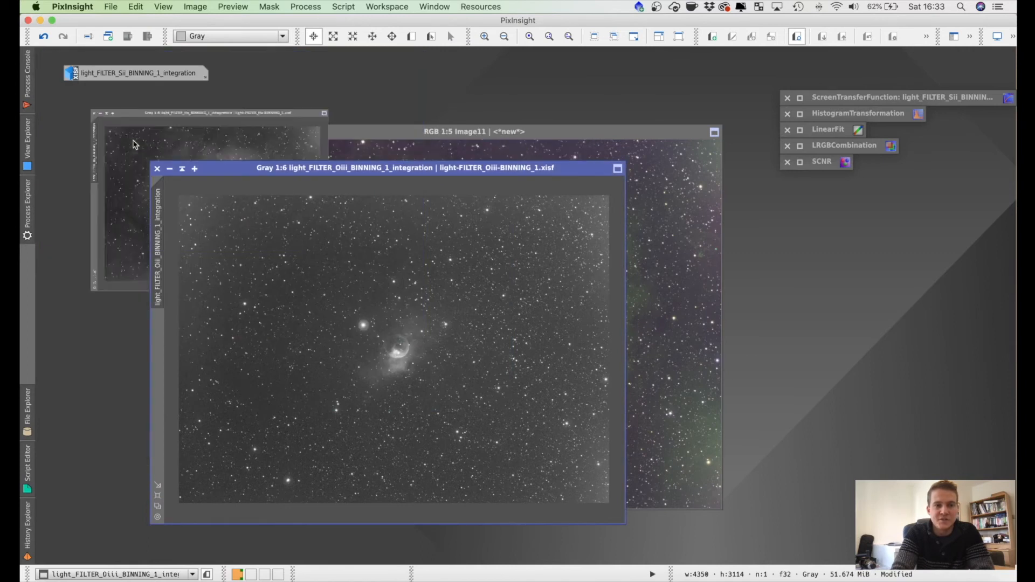
pyautogui.click(170, 168)
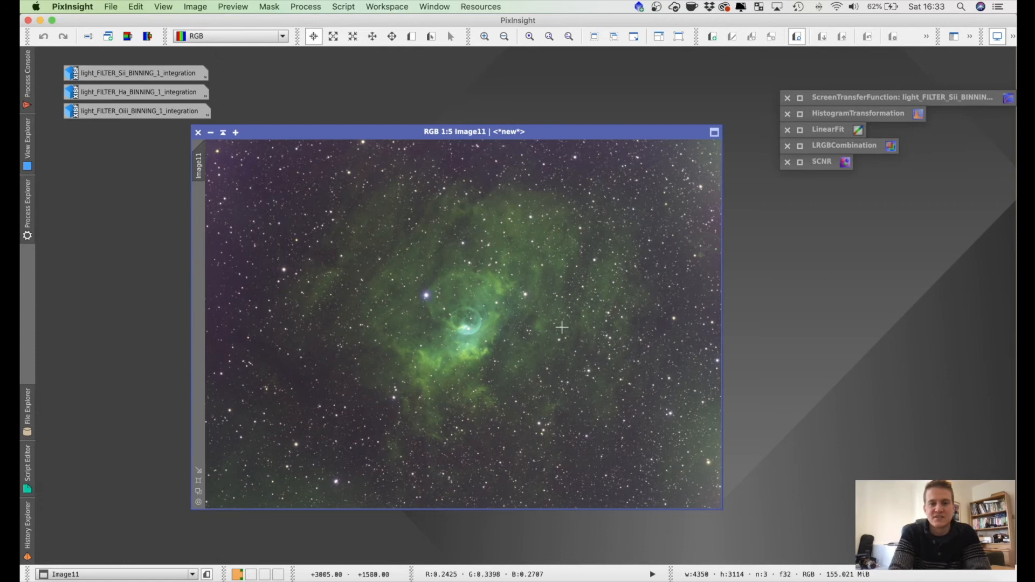
# Step: Remove green from the combined RGB image with SCNR, Average Neutral at amount 1.00, and move the SCNR window clear of the image
pyautogui.click(309, 7)
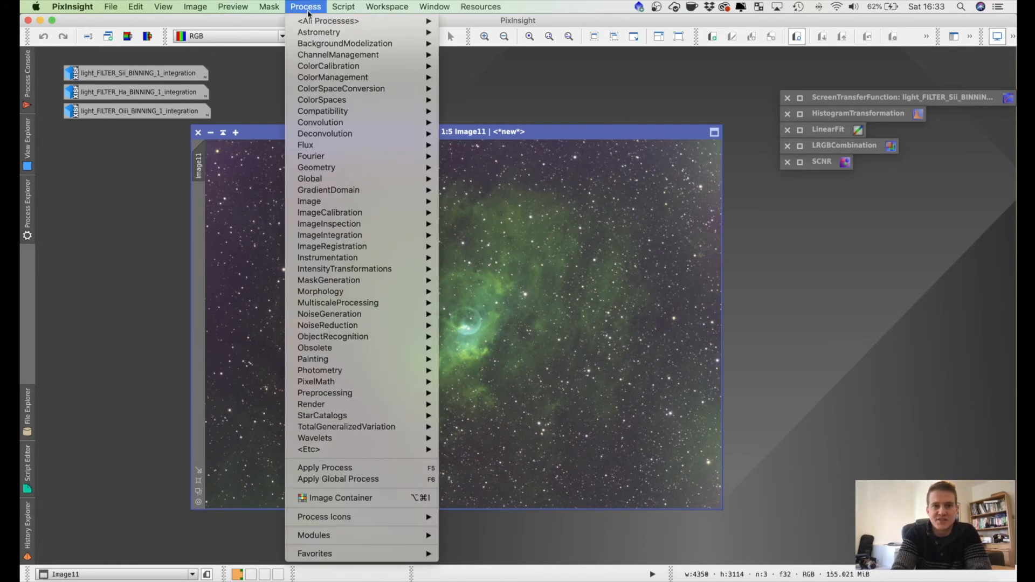
pyautogui.moveTo(323, 21)
pyautogui.scroll(-10, 531, 231)
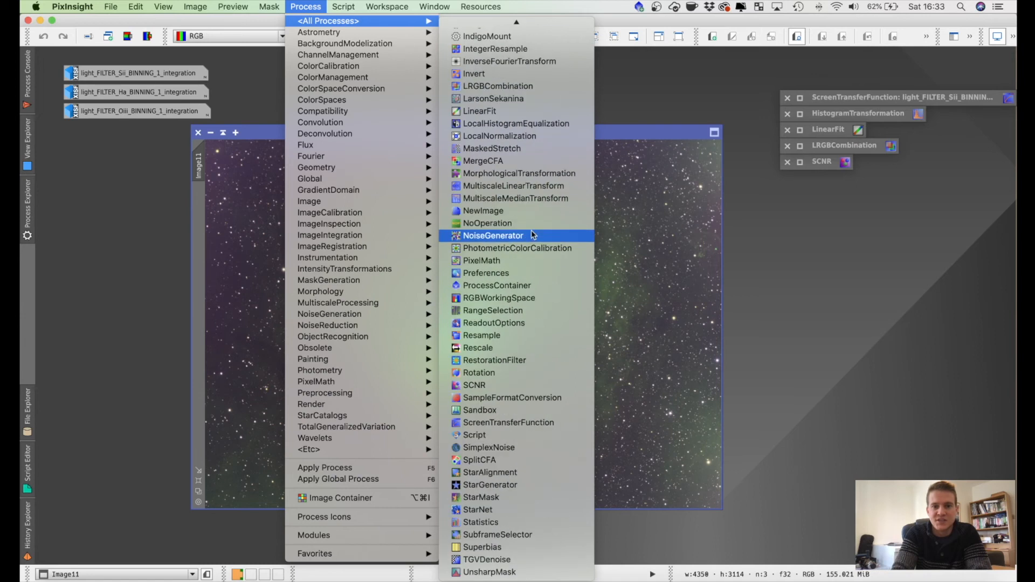
pyautogui.click(486, 386)
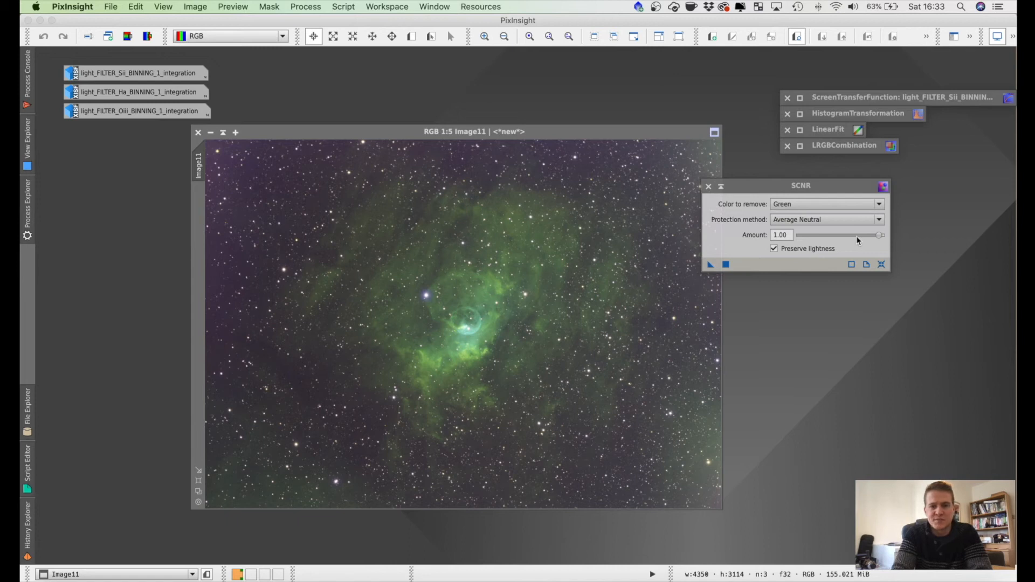
pyautogui.click(711, 264)
pyautogui.moveTo(414, 318); pyautogui.dragTo(415, 318)
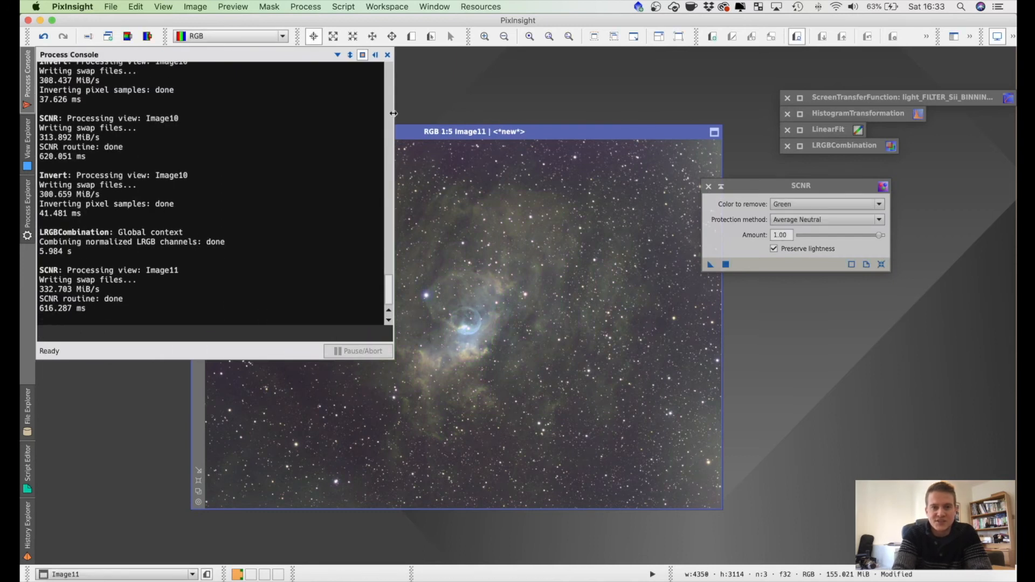
pyautogui.click(376, 56)
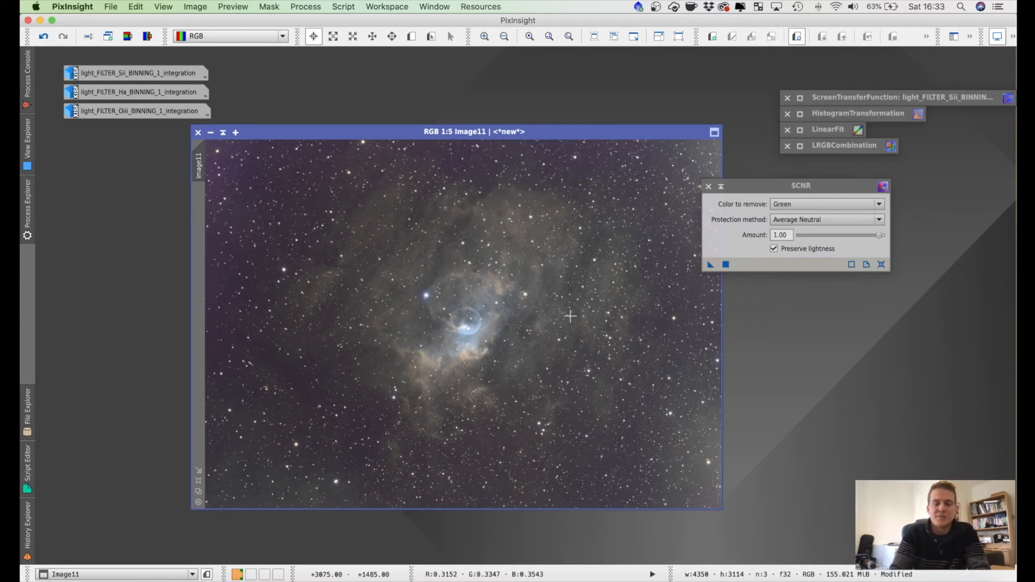
pyautogui.moveTo(757, 186); pyautogui.dragTo(800, 189)
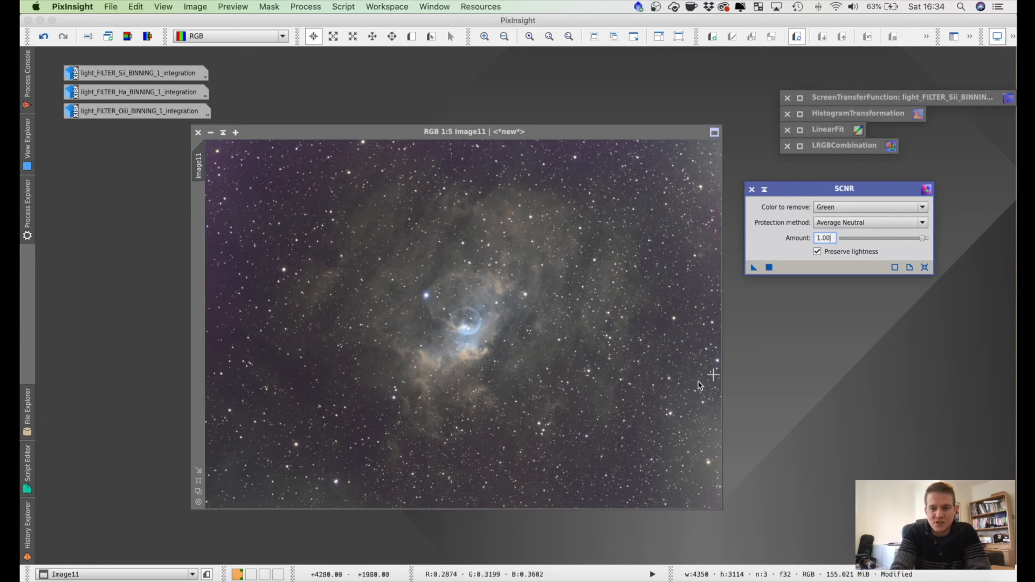
# Step: Examine the background and star colours around the nebula at 1:2 magnification, then return to the full image view
pyautogui.click(319, 462)
pyautogui.scroll(3, 321, 462)
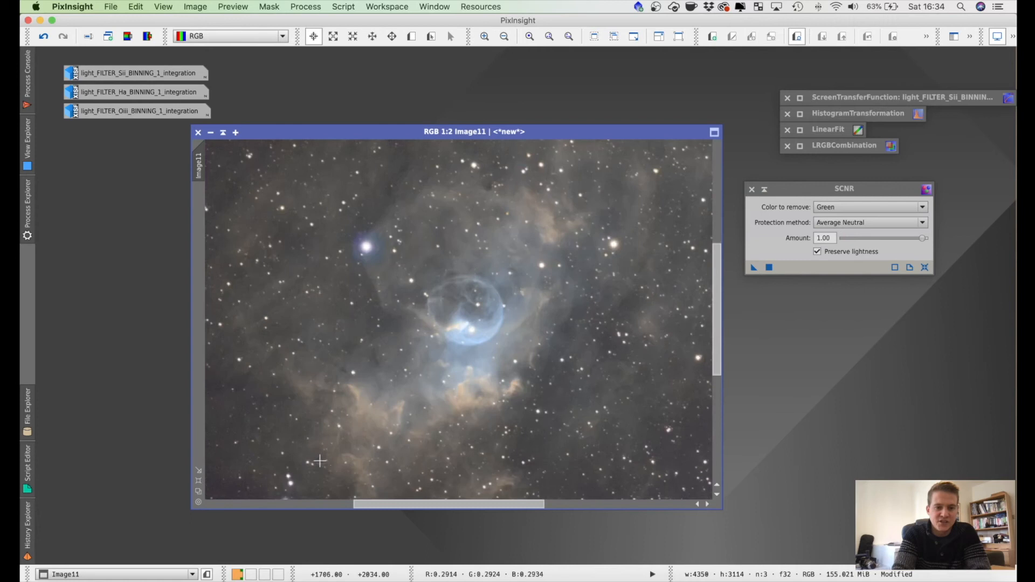
pyautogui.moveTo(410, 505); pyautogui.dragTo(245, 494)
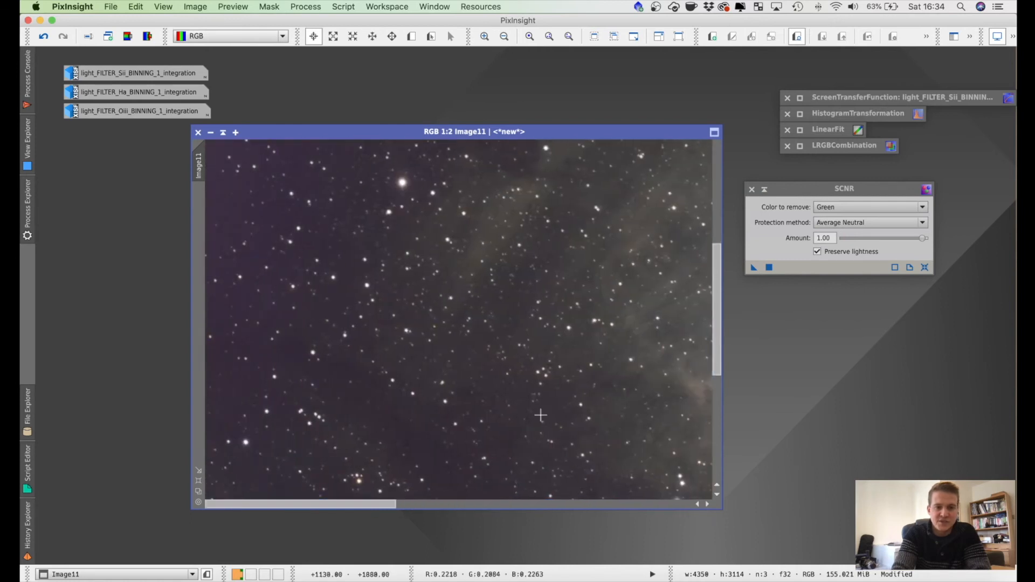
pyautogui.moveTo(716, 310); pyautogui.dragTo(719, 405)
pyautogui.scroll(-3, 707, 287)
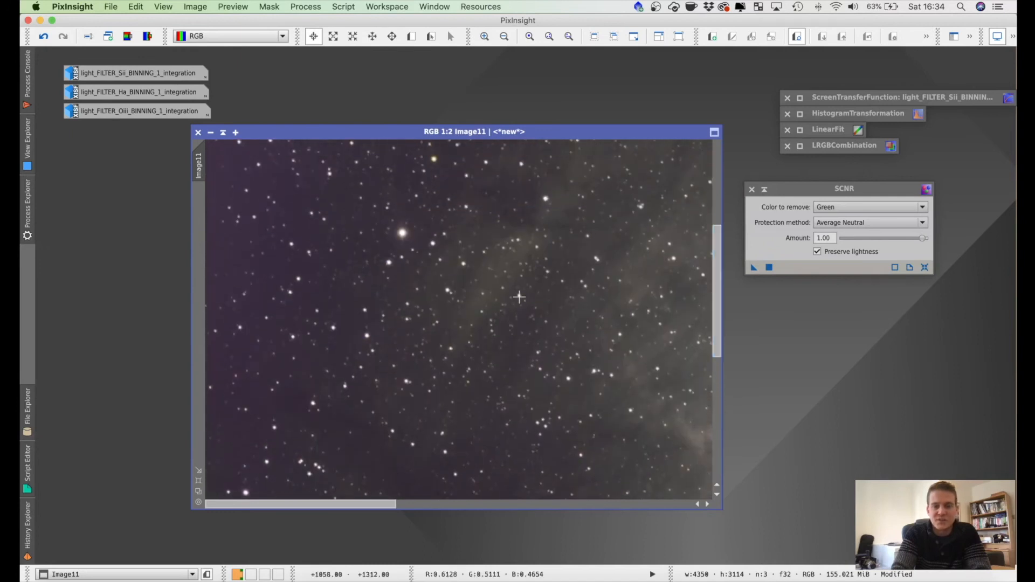
pyautogui.scroll(-1, 519, 296)
pyautogui.scroll(1, 519, 296)
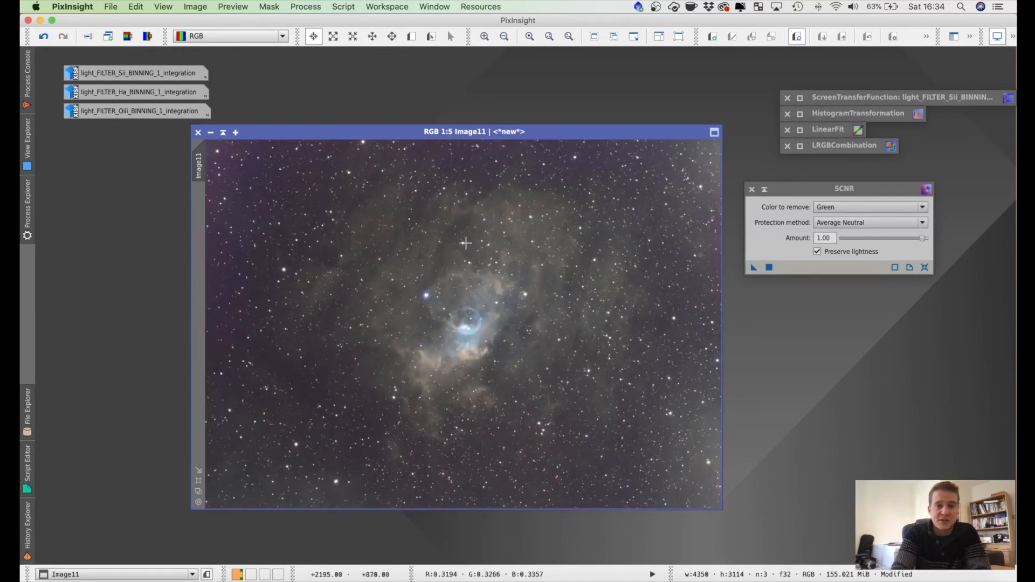
# Step: Invert the combined RGB image, apply the same green-removal SCNR to the inverted image and hide the process console
pyautogui.click(310, 11)
pyautogui.moveTo(345, 21)
pyautogui.scroll(-10, 531, 300)
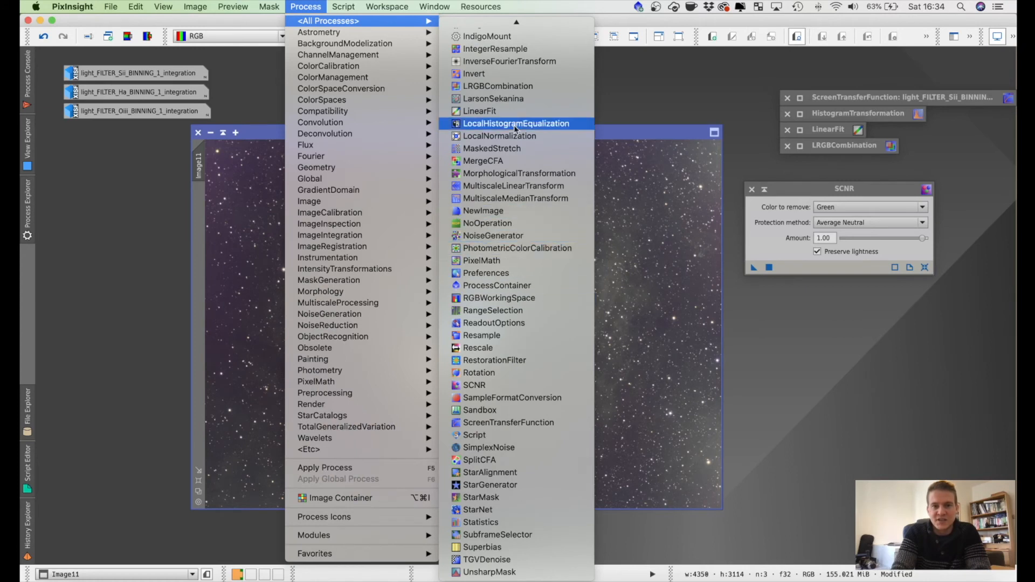
pyautogui.click(502, 72)
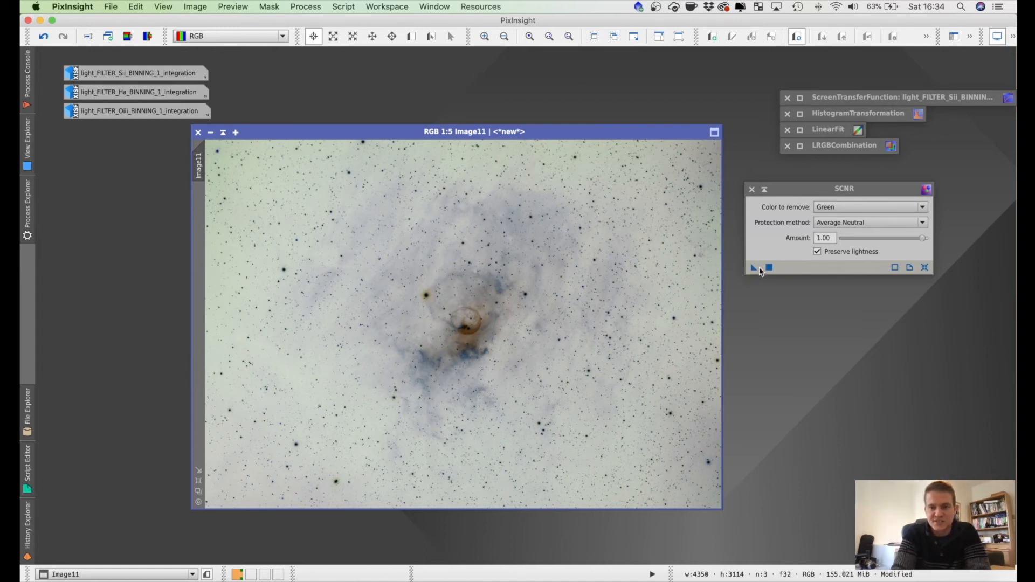
pyautogui.moveTo(754, 270); pyautogui.dragTo(590, 298)
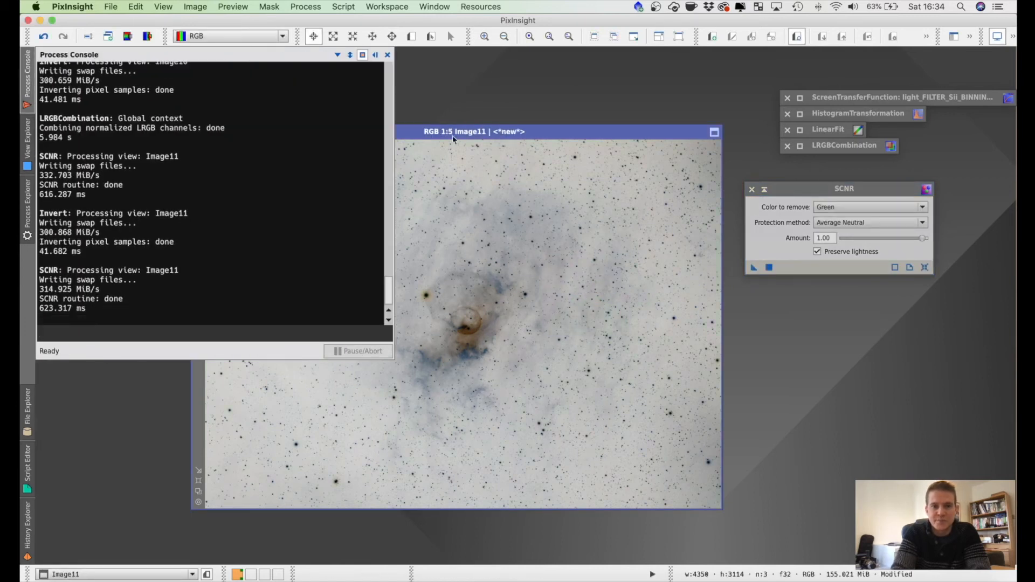
pyautogui.click(376, 55)
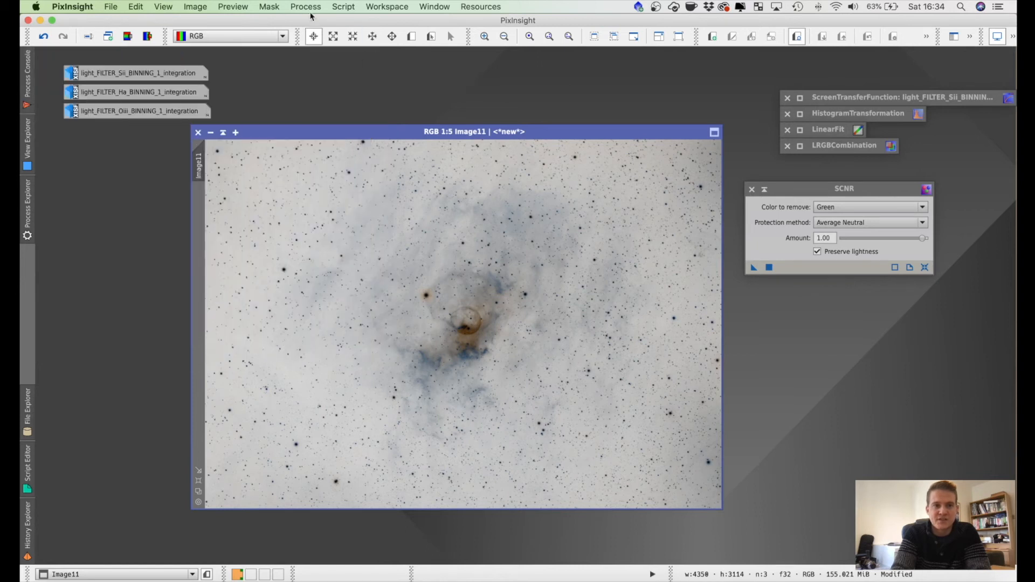
# Step: Invert the combined RGB image back to its normal positive colours
pyautogui.click(307, 7)
pyautogui.moveTo(311, 20)
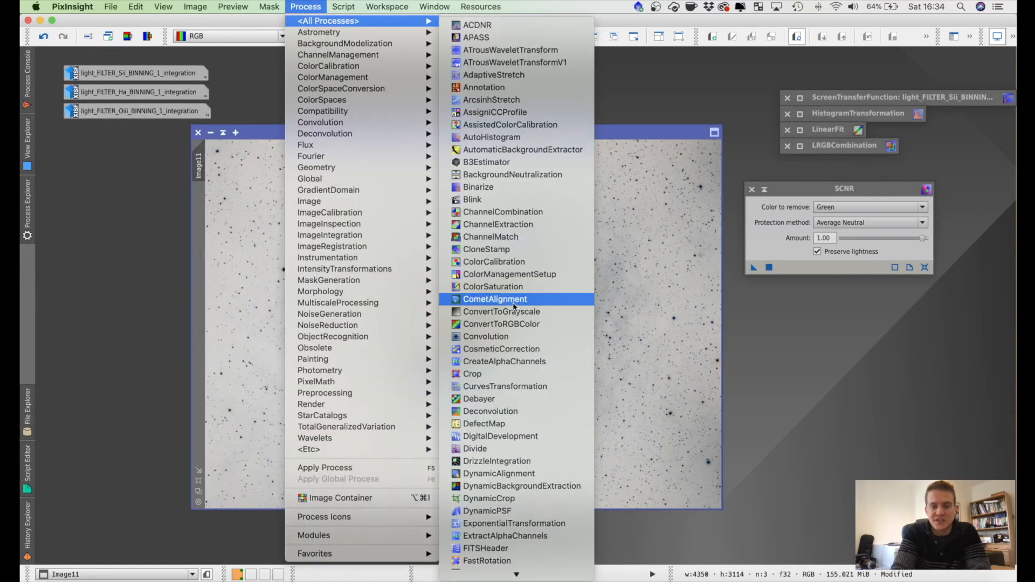
pyautogui.scroll(-10, 512, 302)
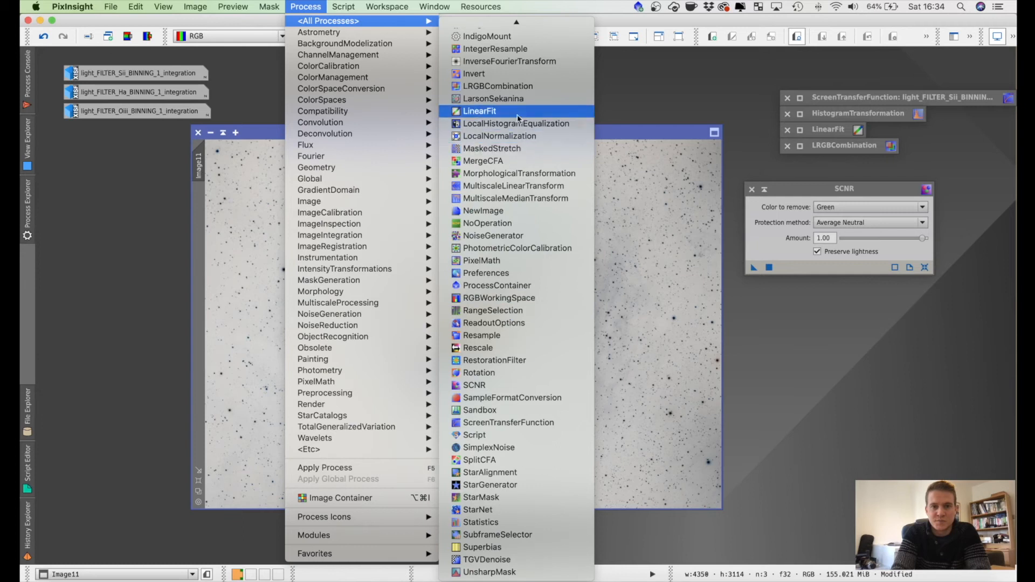
pyautogui.click(511, 76)
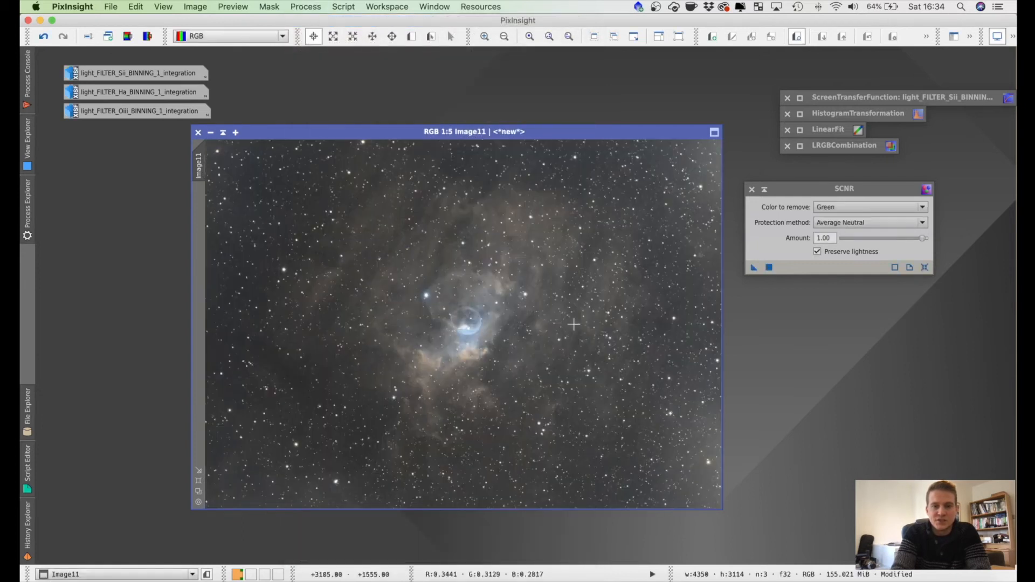
# Step: Inspect the nebula and background colours up close, zoom back out to the whole image and collapse the SCNR window
pyautogui.scroll(2, 639, 397)
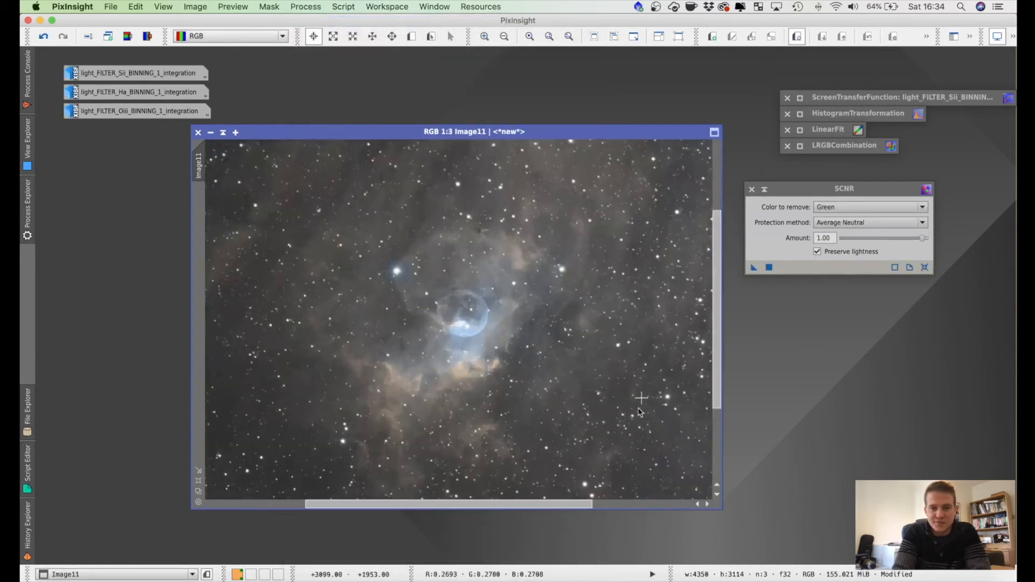
pyautogui.moveTo(537, 502); pyautogui.dragTo(386, 442)
pyautogui.scroll(-2, 473, 336)
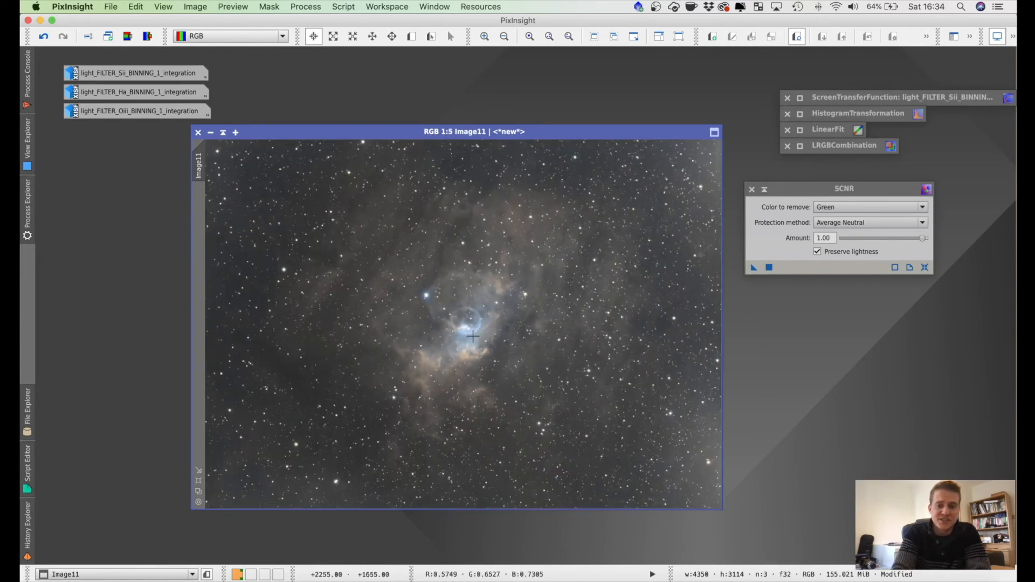
pyautogui.scroll(-1, 474, 337)
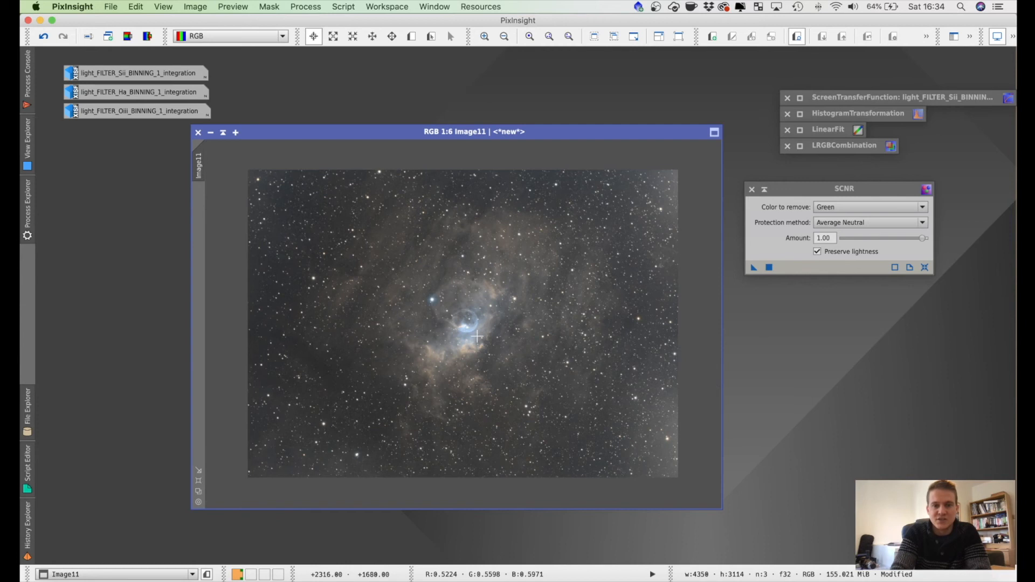
pyautogui.click(766, 189)
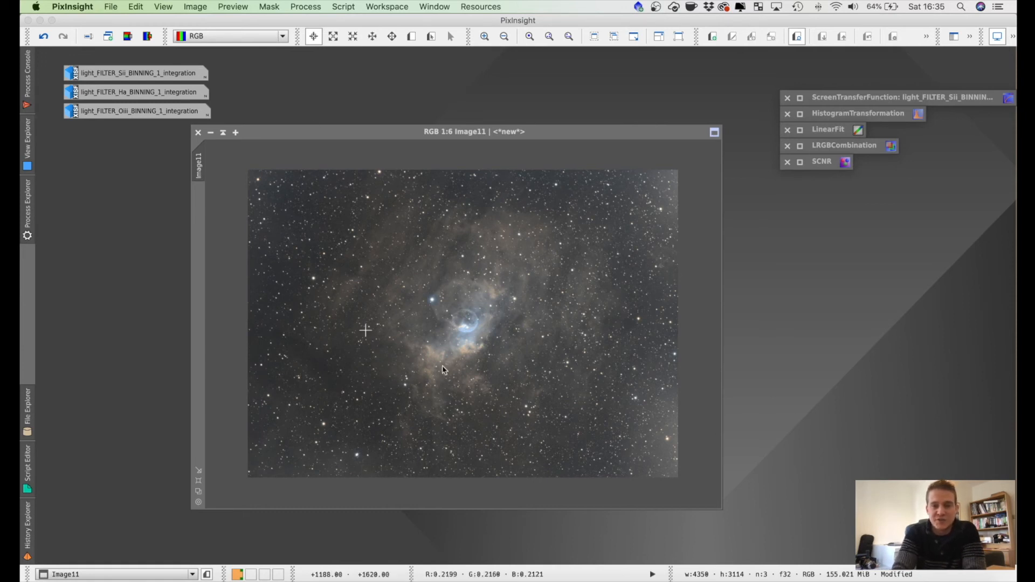
# Step: Open CurvesTransformation, reset its curves to the defaults and place its window beside the image
pyautogui.click(304, 8)
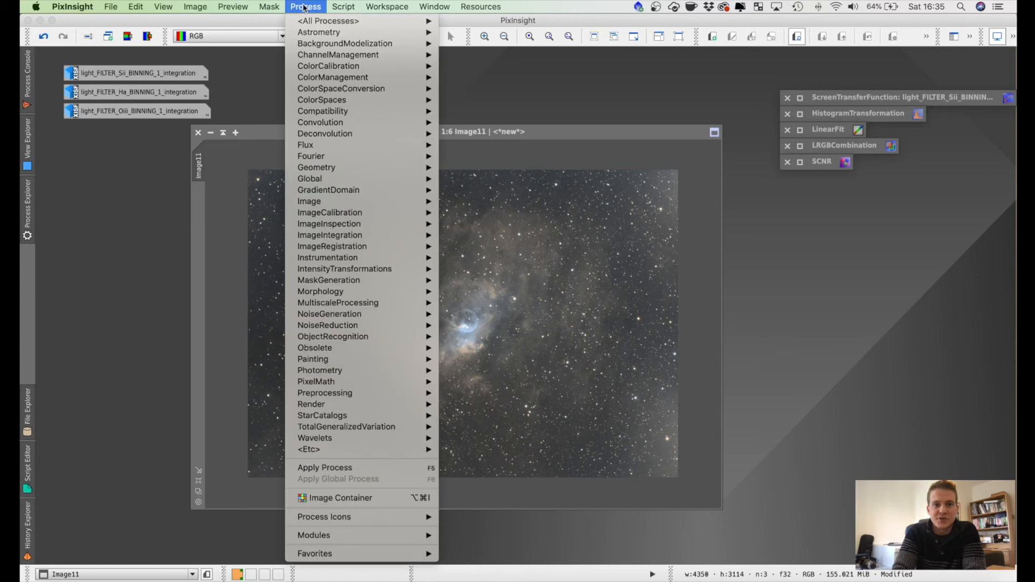
pyautogui.moveTo(330, 273)
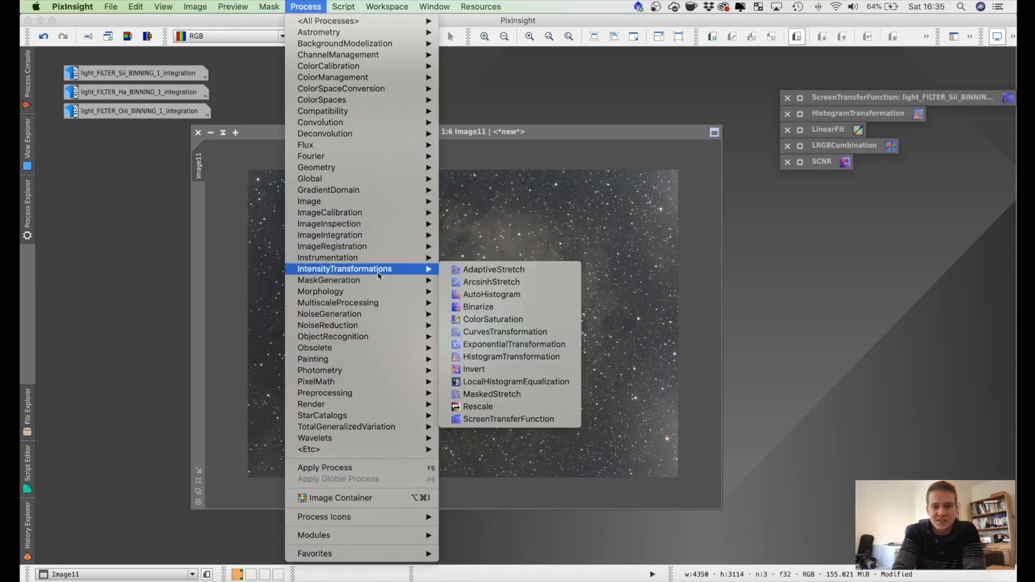
pyautogui.click(497, 331)
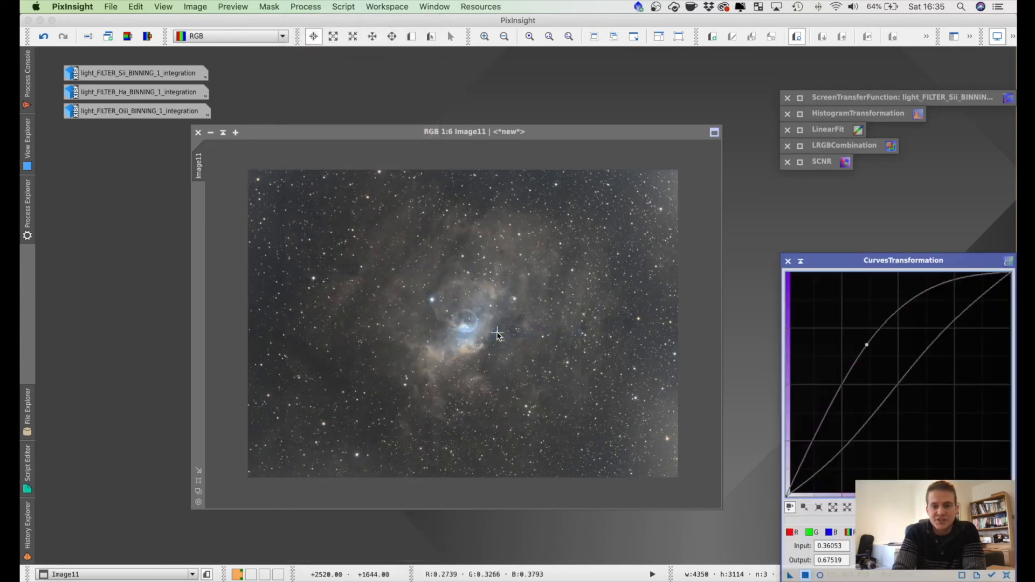
pyautogui.click(1006, 575)
pyautogui.moveTo(893, 262); pyautogui.dragTo(843, 199)
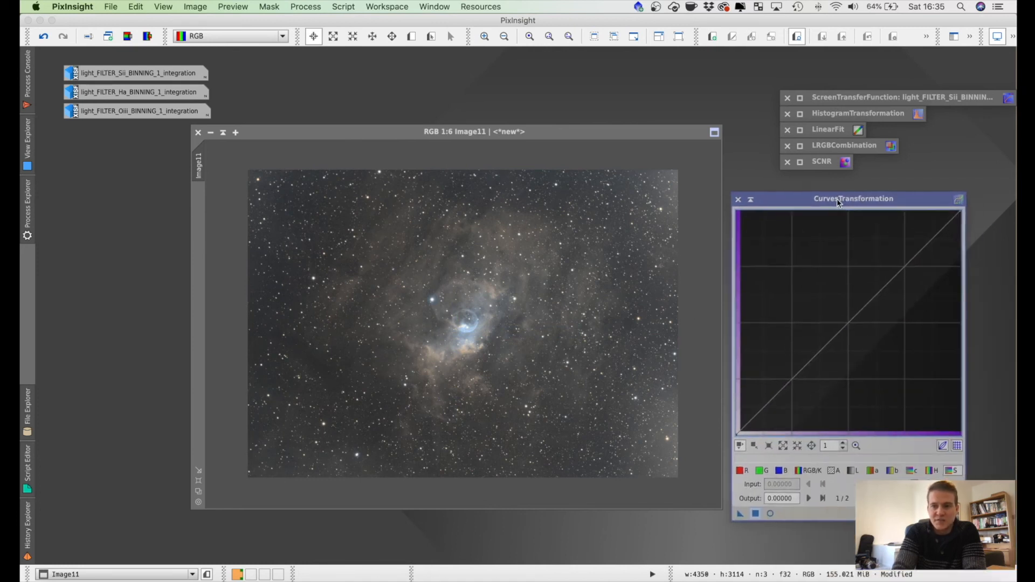
# Step: Select the combined RGB/K curve and open a real-time preview placed clear of the CurvesTransformation window
pyautogui.click(811, 472)
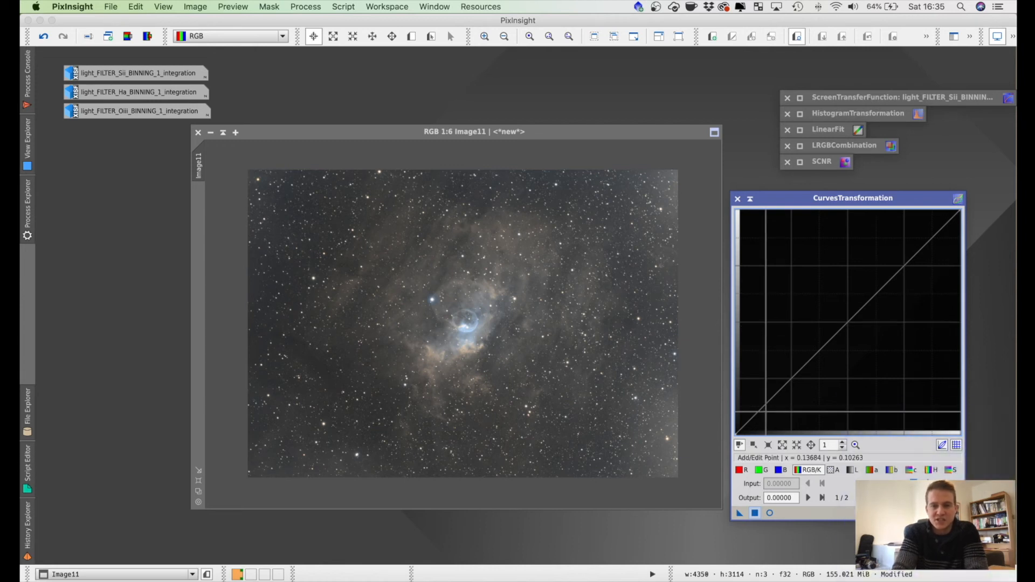
pyautogui.click(770, 513)
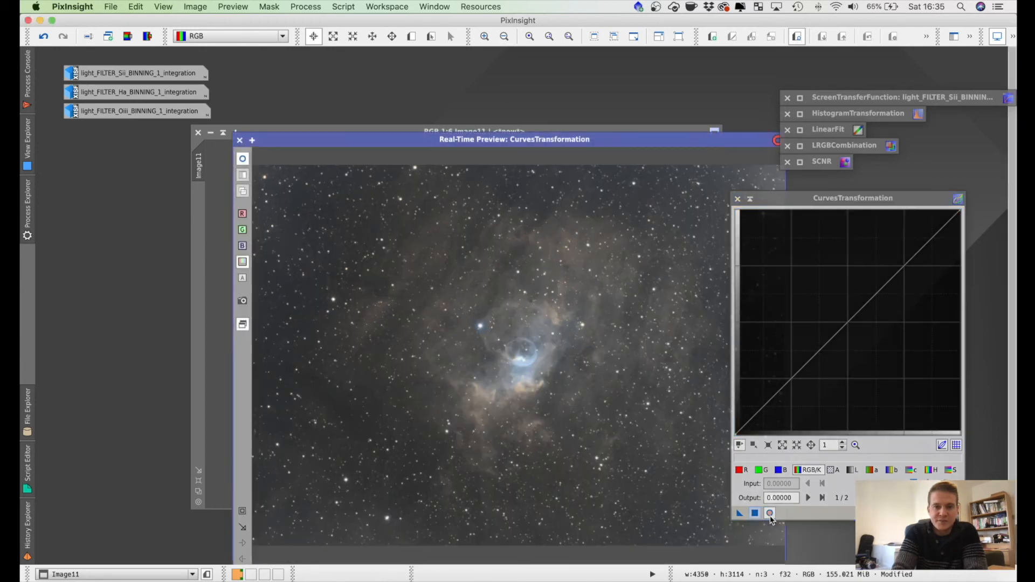
pyautogui.moveTo(536, 140); pyautogui.dragTo(426, 103)
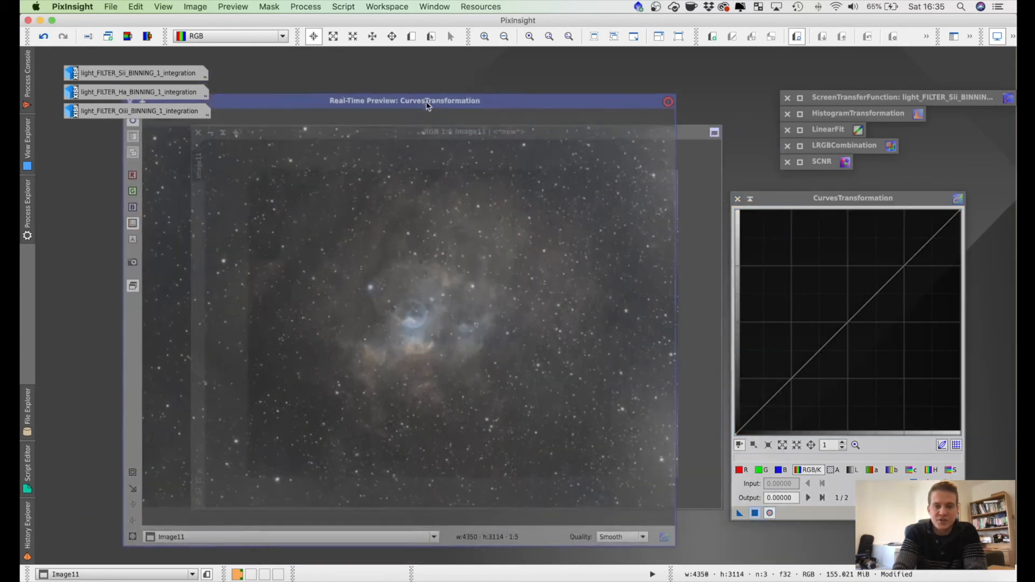
# Step: Shape the RGB/K curve into a gentle S, with a shadow point at about input 0.305, output 0.234 and slightly raised highlights
pyautogui.moveTo(799, 370)
pyautogui.mouseDown()
pyautogui.moveTo(833, 405)
pyautogui.moveTo(759, 329)
pyautogui.moveTo(776, 302)
pyautogui.moveTo(810, 359)
pyautogui.mouseUp()
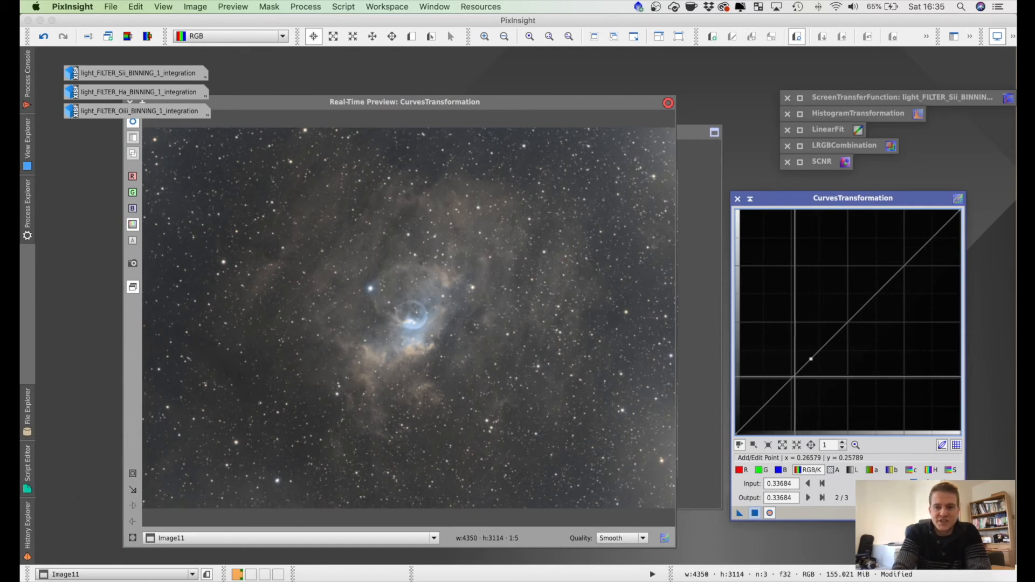
pyautogui.click(957, 513)
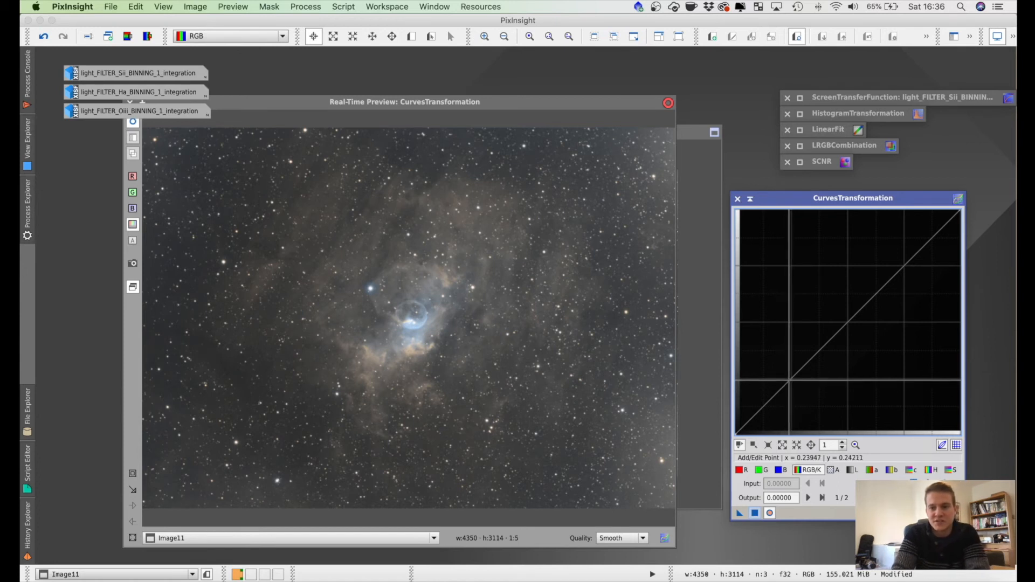
pyautogui.click(791, 378)
pyautogui.moveTo(791, 379); pyautogui.dragTo(803, 382)
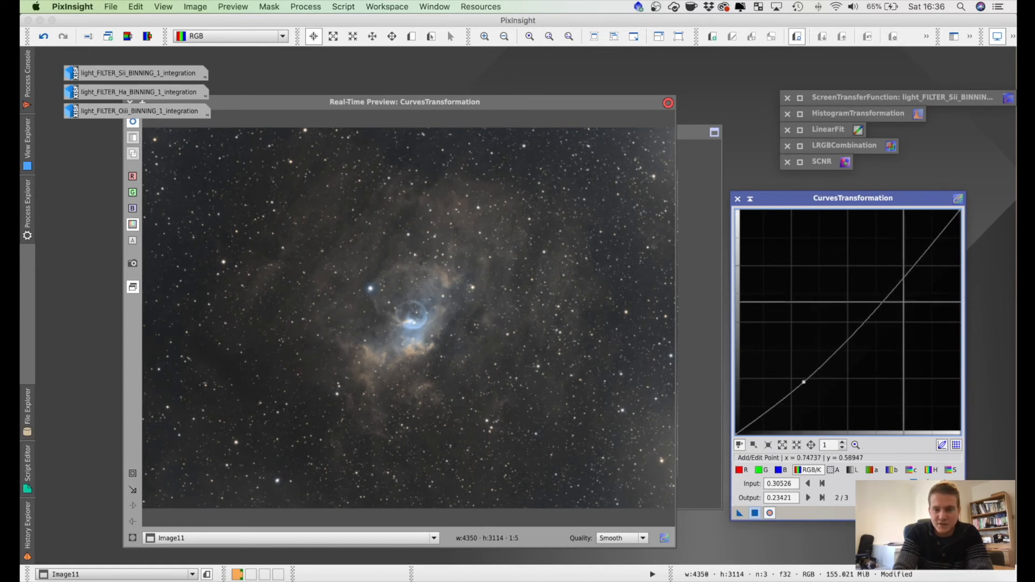
pyautogui.moveTo(879, 289)
pyautogui.mouseDown()
pyautogui.moveTo(850, 276)
pyautogui.moveTo(880, 288)
pyautogui.mouseUp()
# Step: Raise the saturation curve at about input 0.268 to output 0.711, apply the curves to the RGB image and hide the process console
pyautogui.click(951, 469)
pyautogui.click(863, 305)
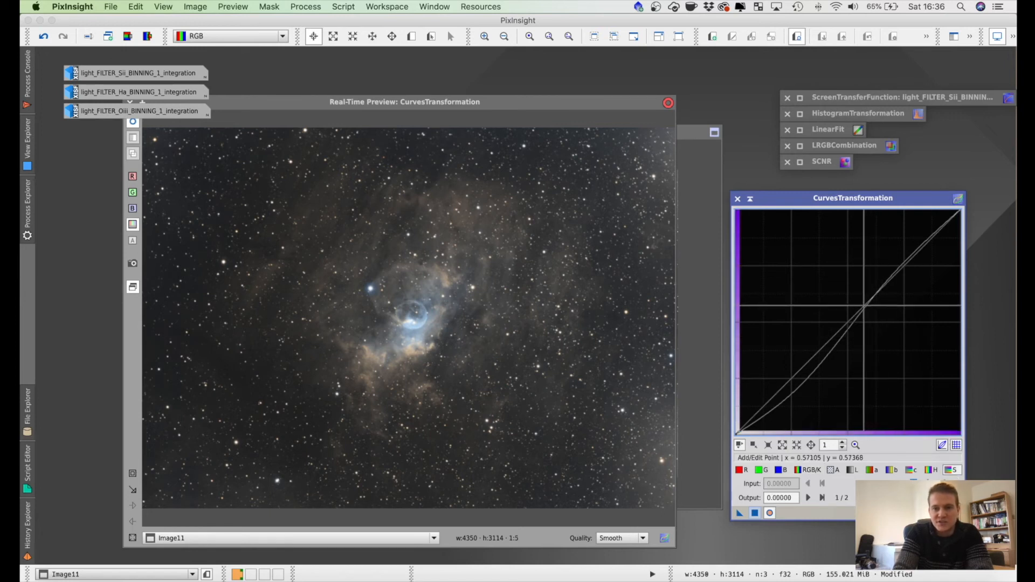
pyautogui.moveTo(862, 305); pyautogui.dragTo(795, 274)
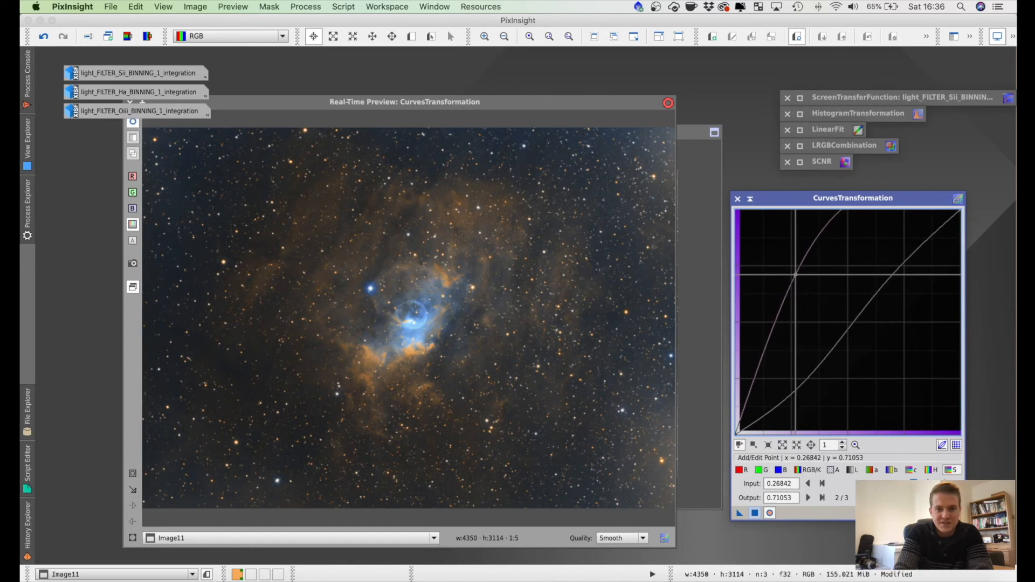
pyautogui.click(755, 513)
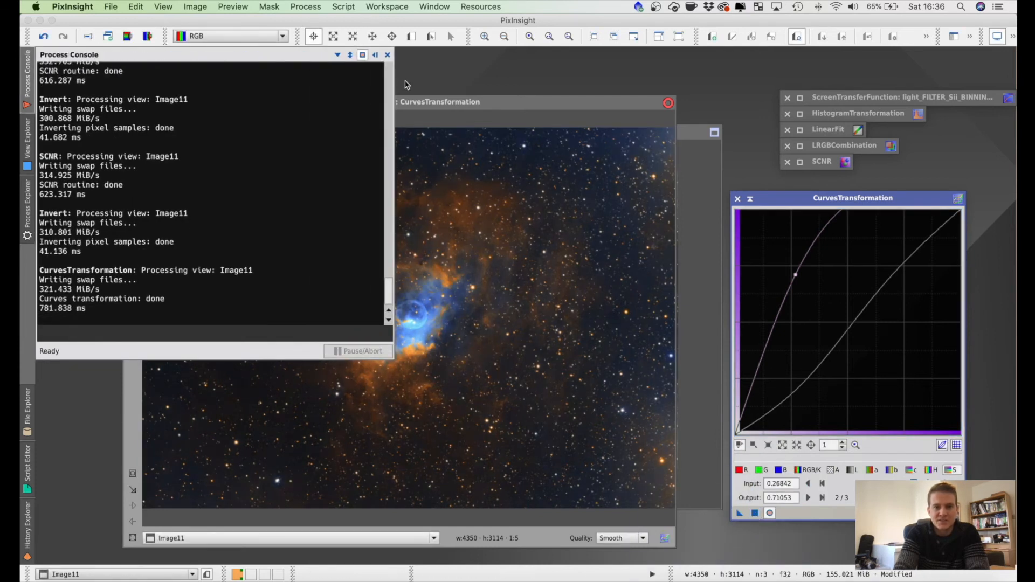
pyautogui.click(376, 55)
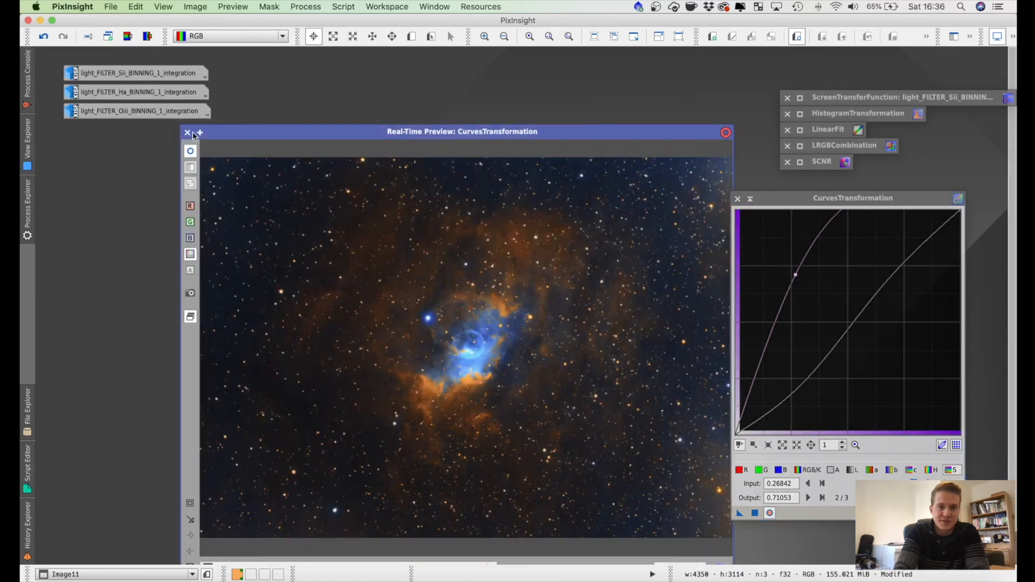
# Step: Close the real-time preview, then collapse CurvesTransformation and stack it below the SCNR window
pyautogui.click(188, 133)
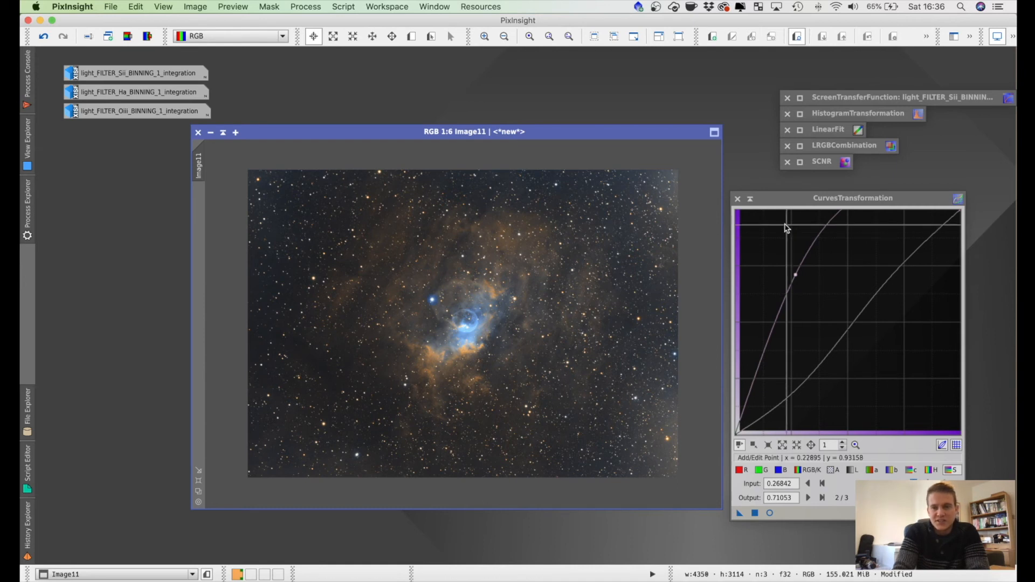
pyautogui.click(749, 199)
pyautogui.moveTo(854, 280); pyautogui.dragTo(837, 181)
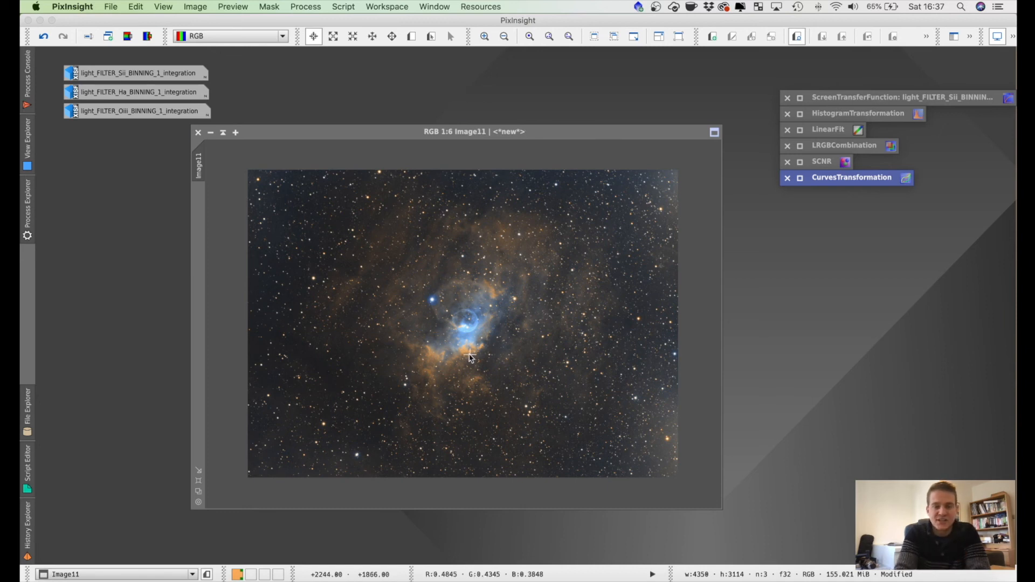
# Step: Examine the nebula, stars and background of the curves-adjusted RGB image at magnifications between 1:3 and 1:6
pyautogui.scroll(3, 469, 354)
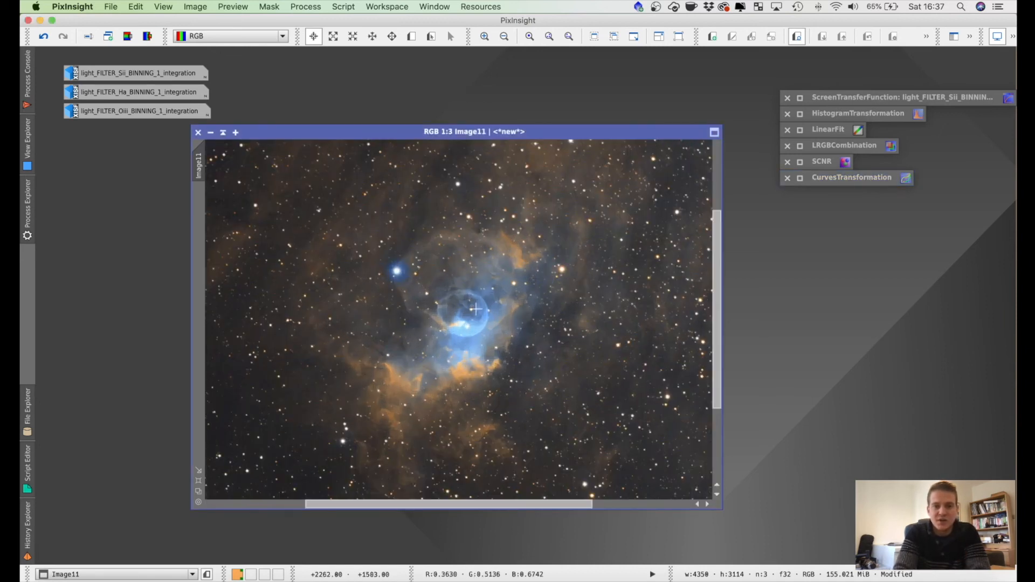
pyautogui.scroll(-1, 460, 323)
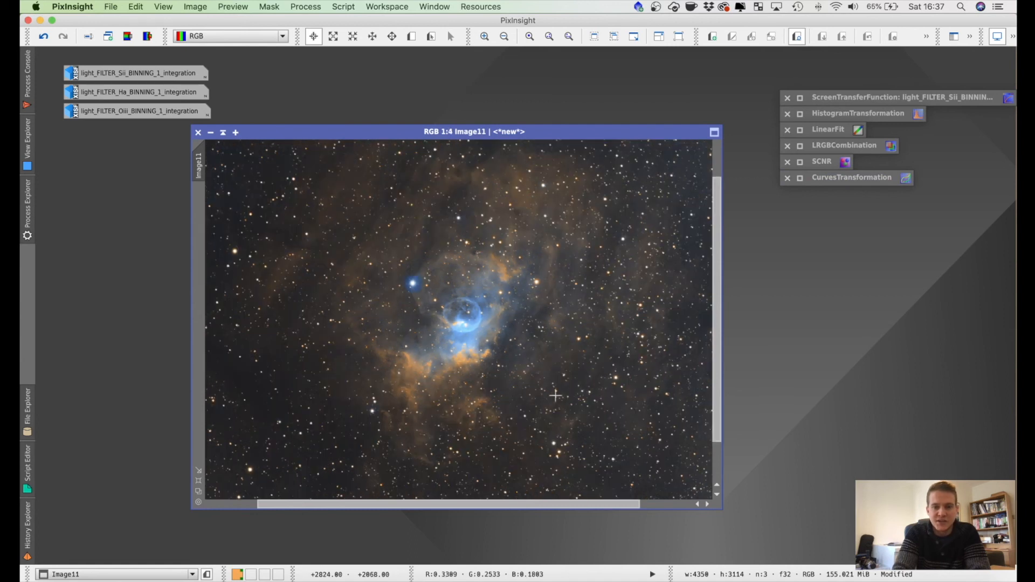
pyautogui.moveTo(509, 508); pyautogui.dragTo(501, 506)
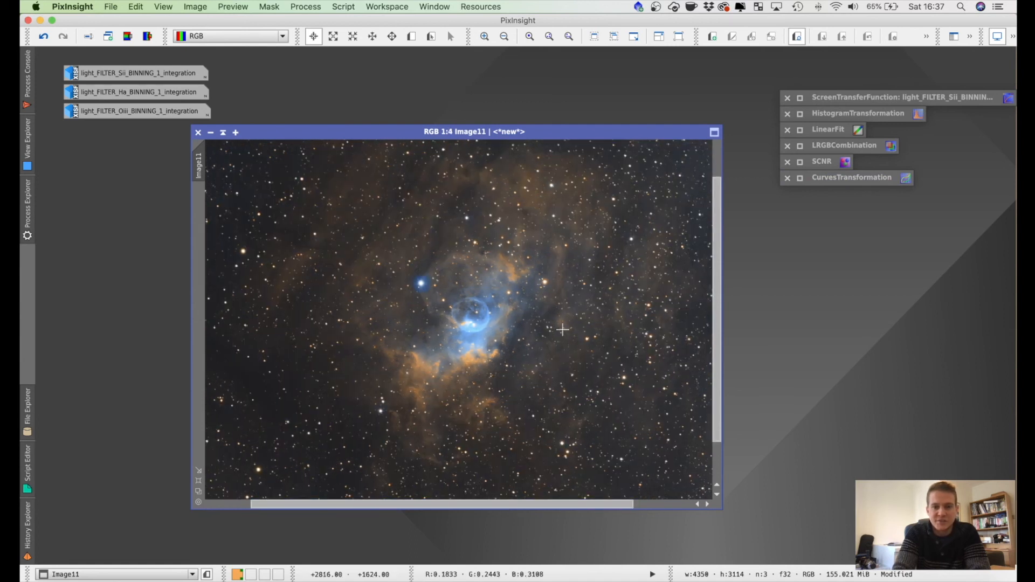
pyautogui.scroll(-1, 562, 329)
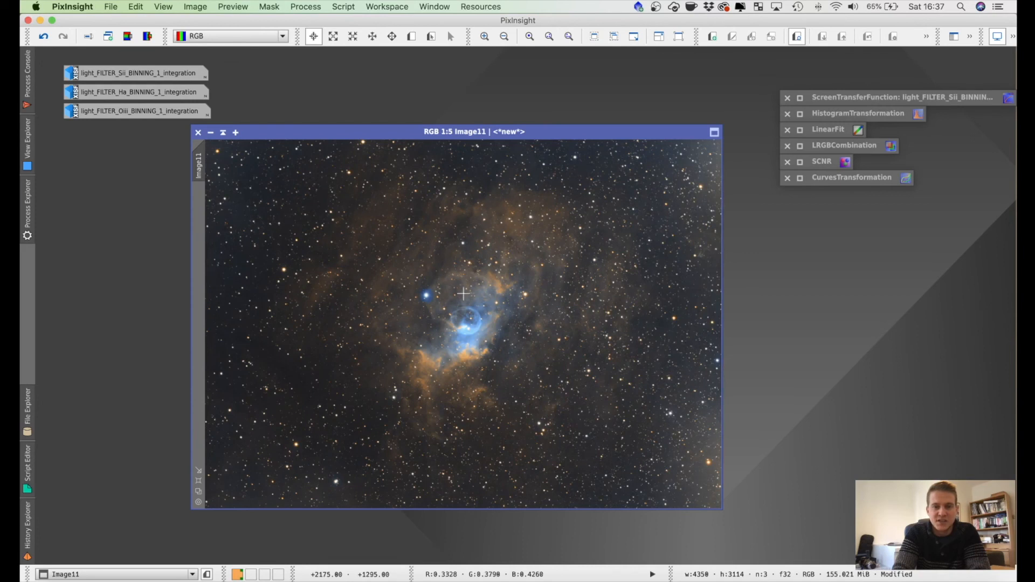
pyautogui.scroll(1, 502, 382)
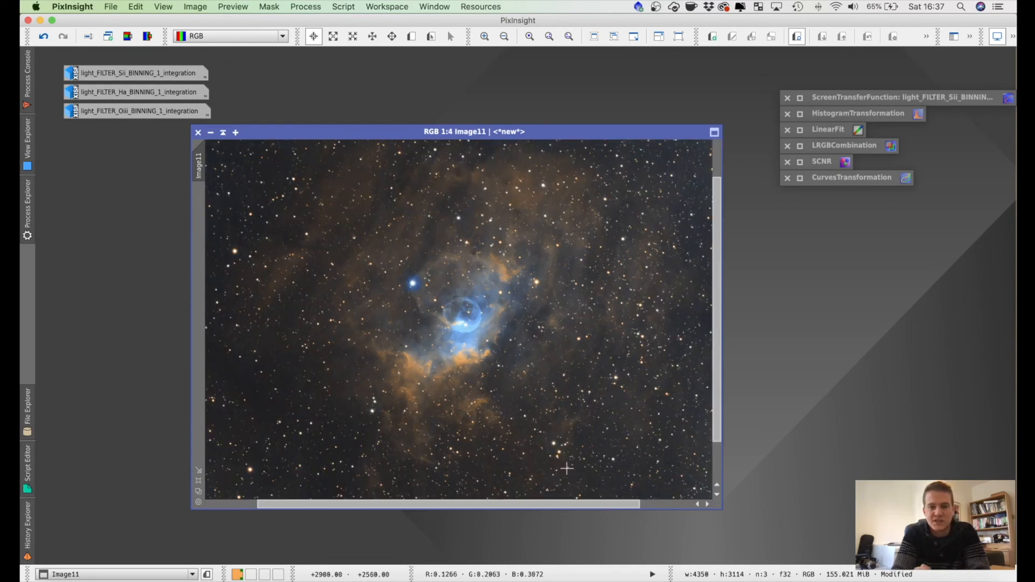
pyautogui.scroll(-1, 563, 468)
pyautogui.moveTo(531, 426); pyautogui.dragTo(610, 446)
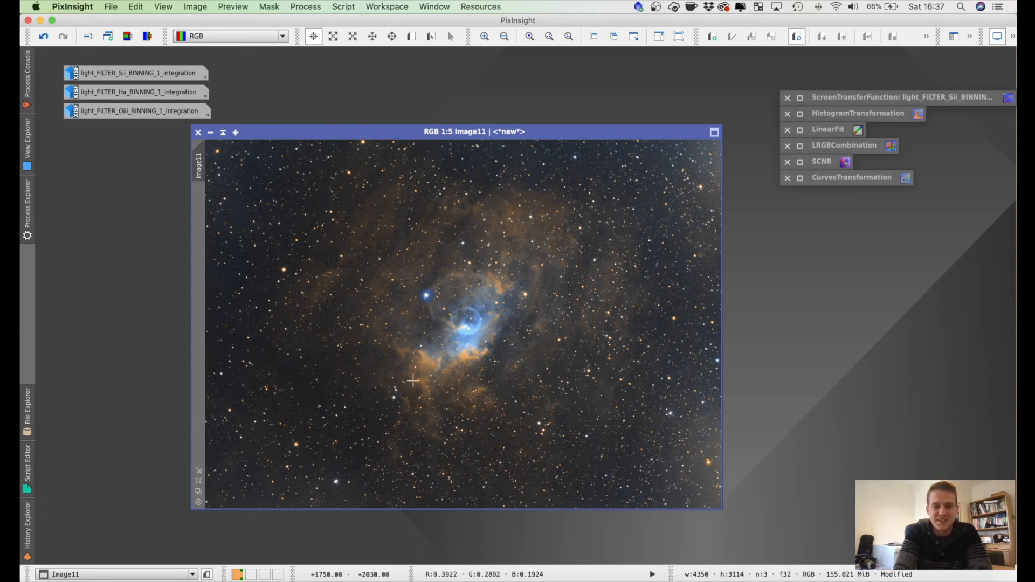
pyautogui.scroll(-1, 439, 333)
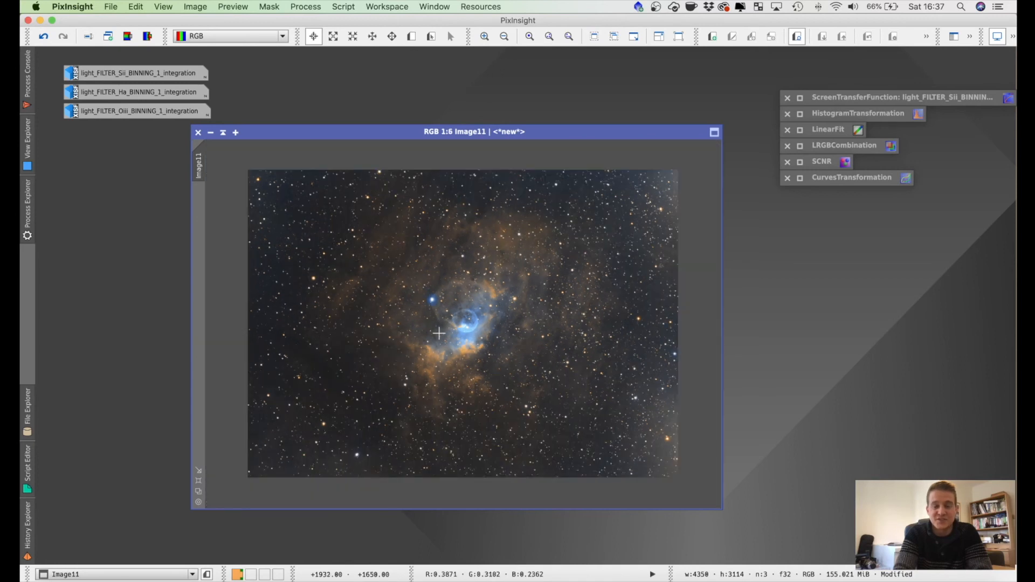
pyautogui.scroll(1, 439, 333)
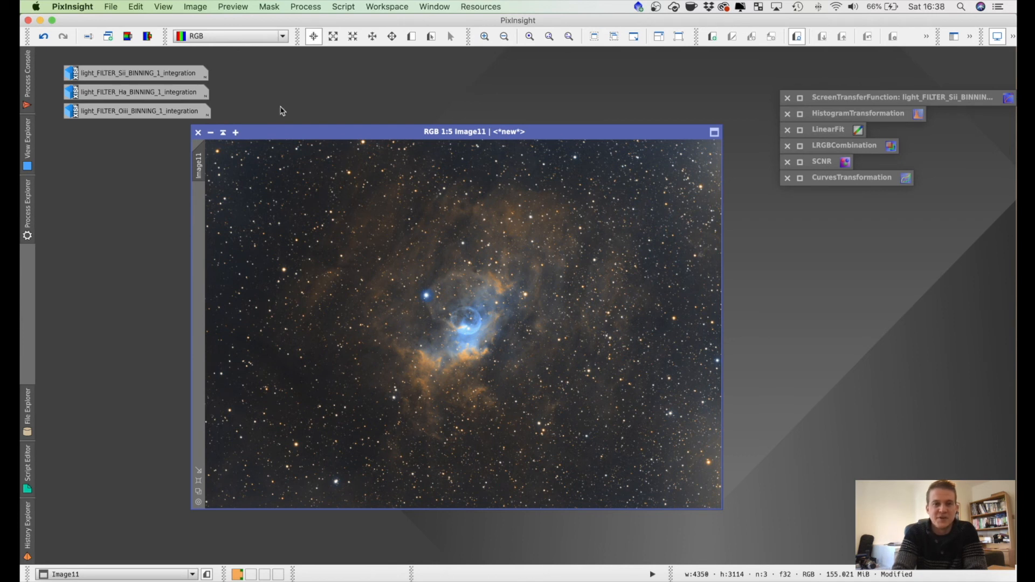
# Step: Save the RGB image to the Desktop as a 16-bit uncompressed TIFF named Bubble and hide the process console
pyautogui.click(115, 8)
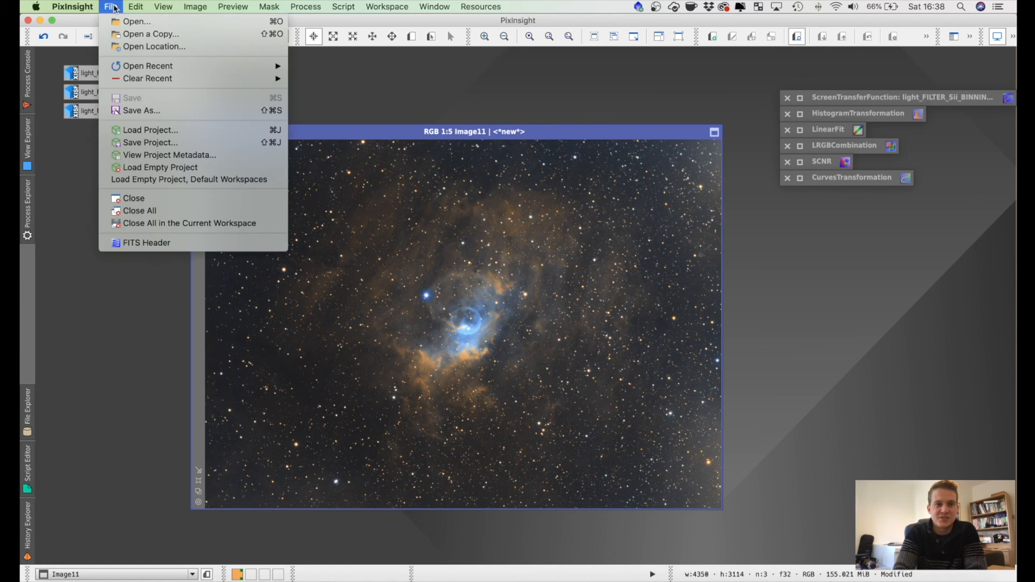
pyautogui.click(139, 110)
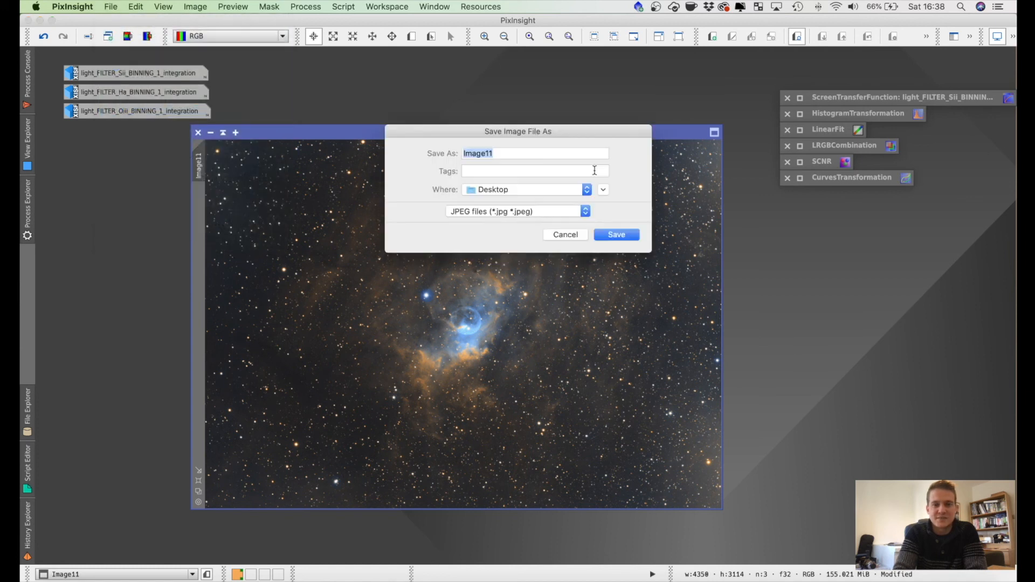
pyautogui.click(515, 212)
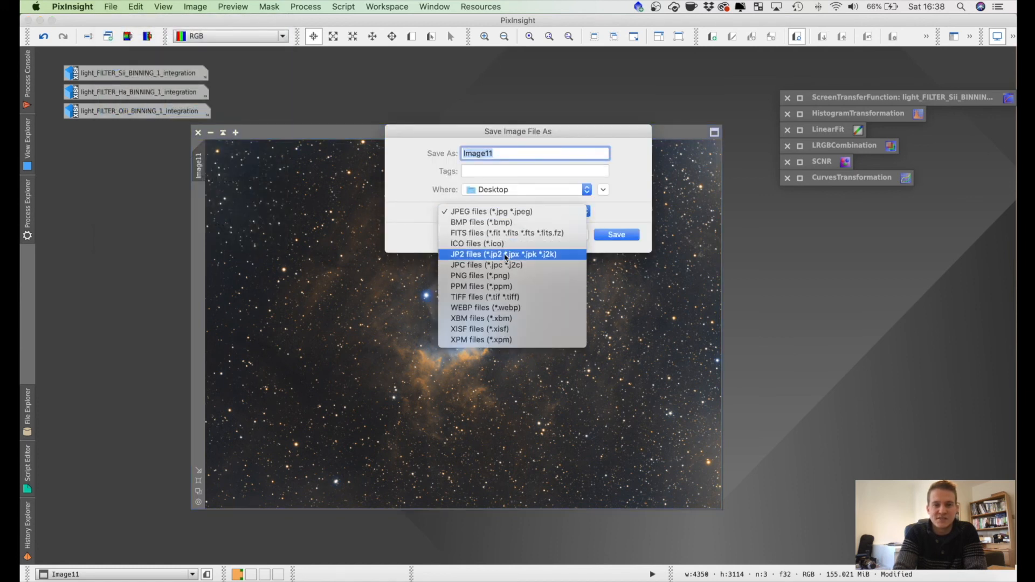
pyautogui.click(505, 297)
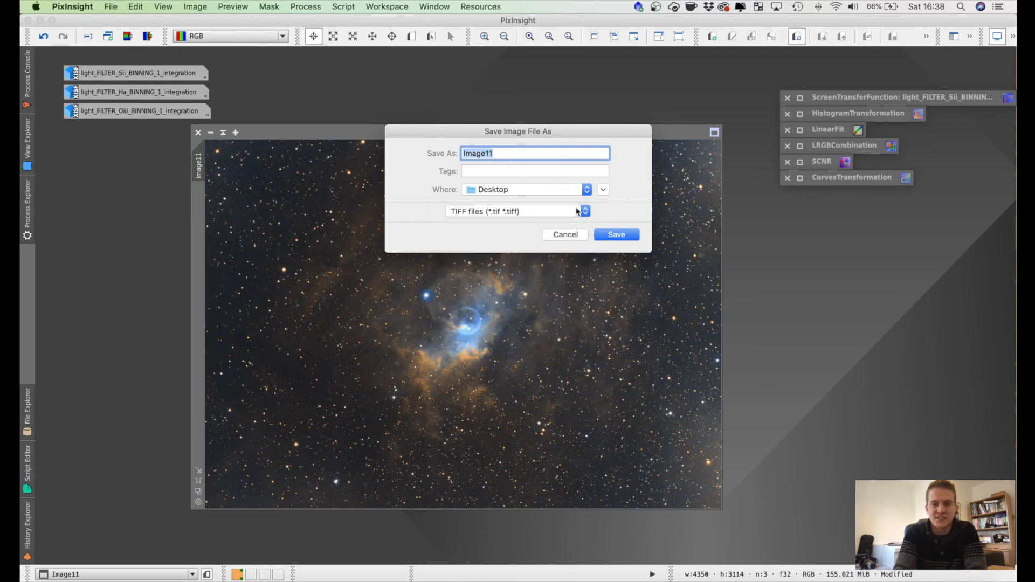
pyautogui.write('Bubble')
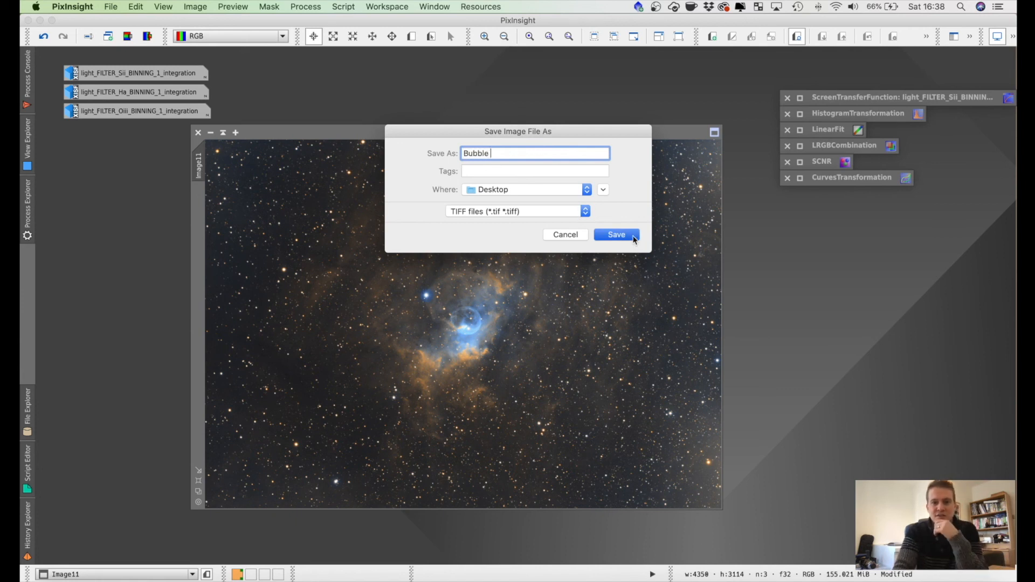
pyautogui.click(635, 240)
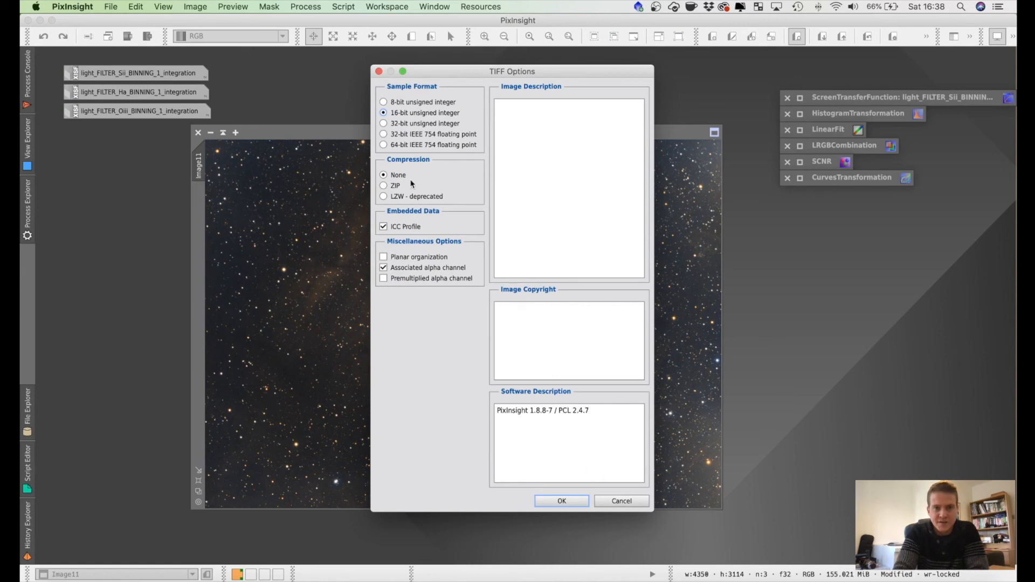
pyautogui.click(560, 502)
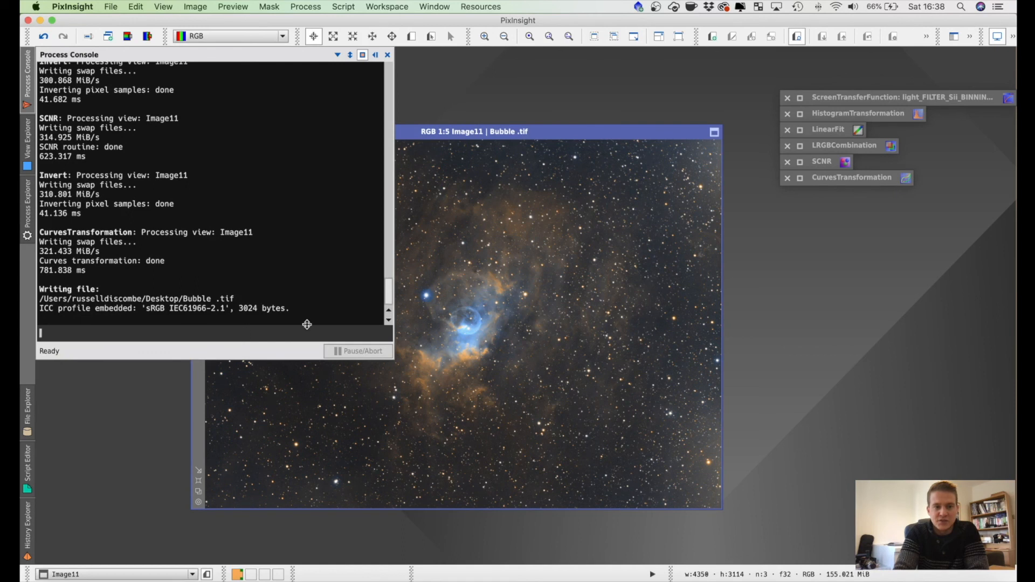
pyautogui.click(376, 55)
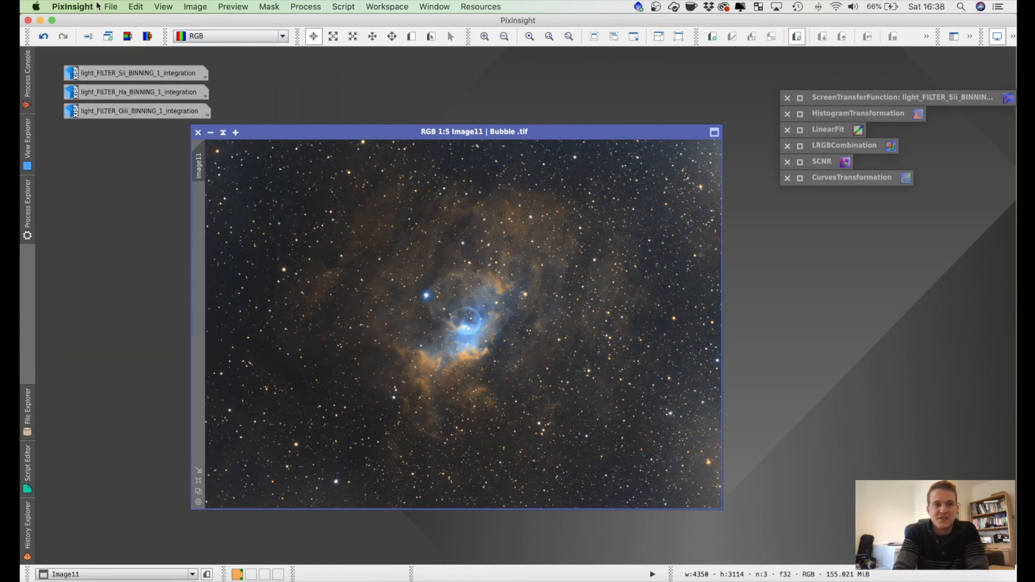
pyautogui.click(109, 7)
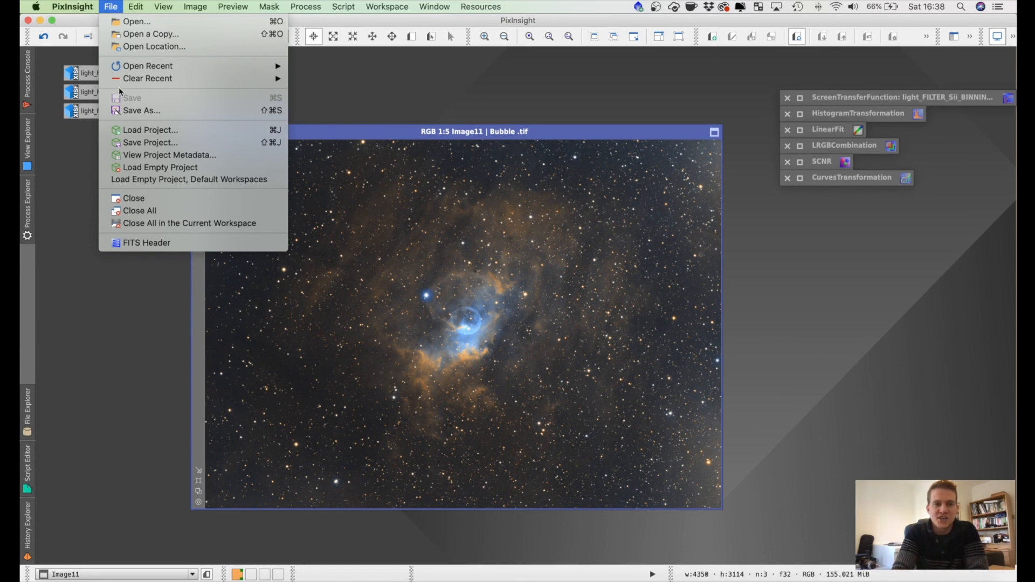
pyautogui.click(143, 143)
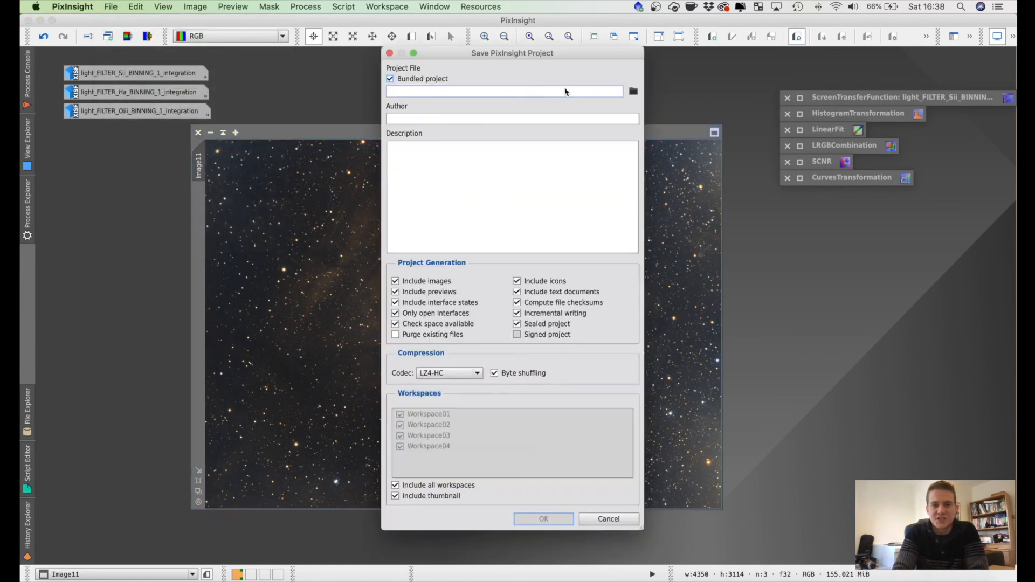
pyautogui.click(633, 91)
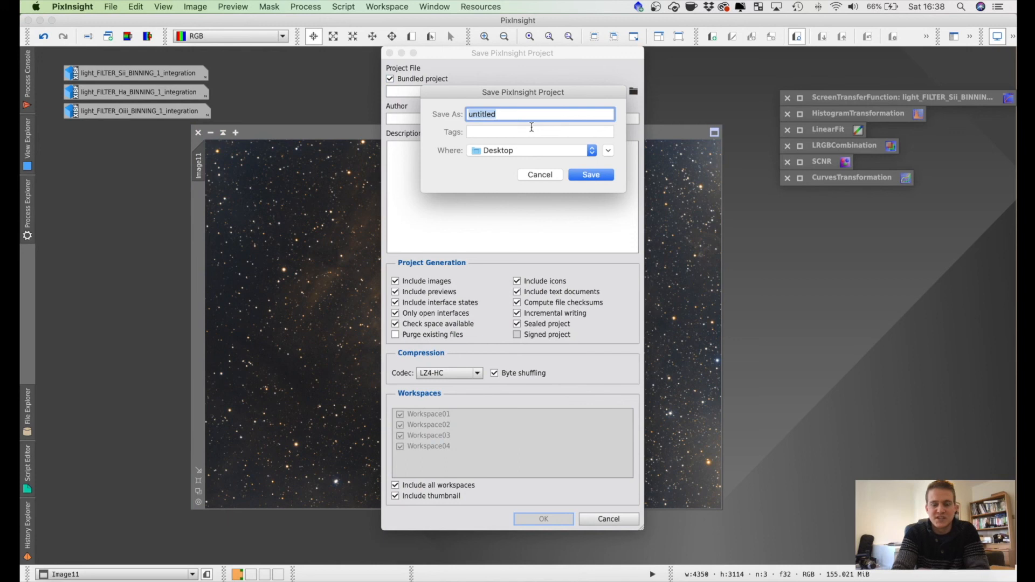
pyautogui.write('bubble')
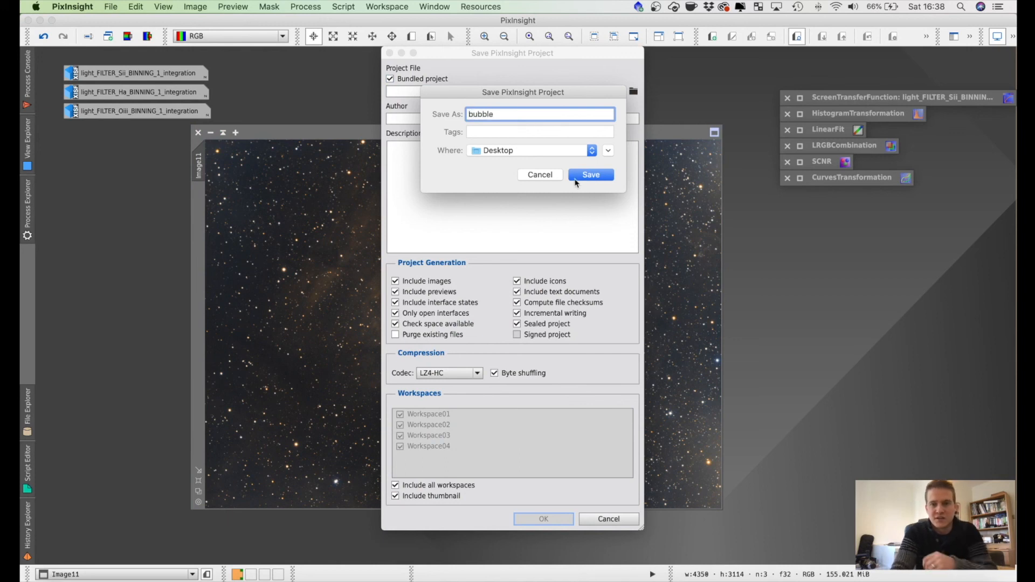
pyautogui.click(592, 176)
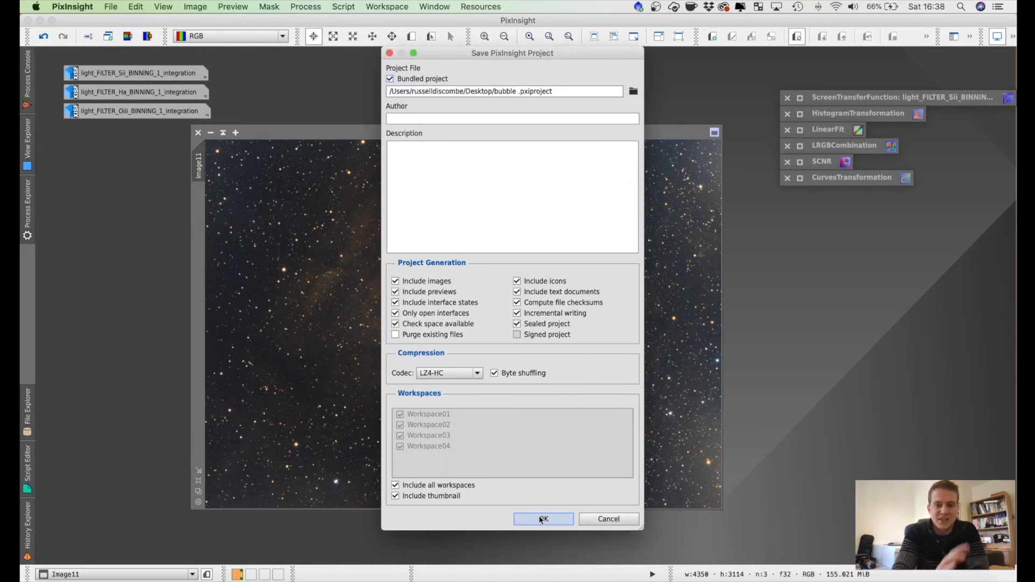
pyautogui.click(390, 53)
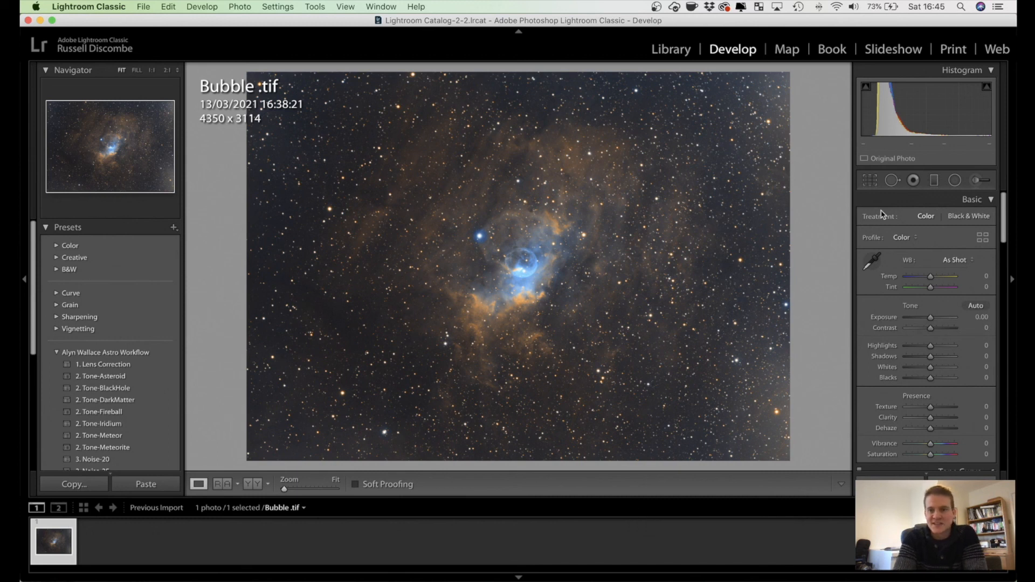
# Step: Switch to Lightroom Classic and crop the Bubble TIFF around the nebula to about 3491 x 2499 pixels, keeping the original aspect ratio
pyautogui.click(870, 180)
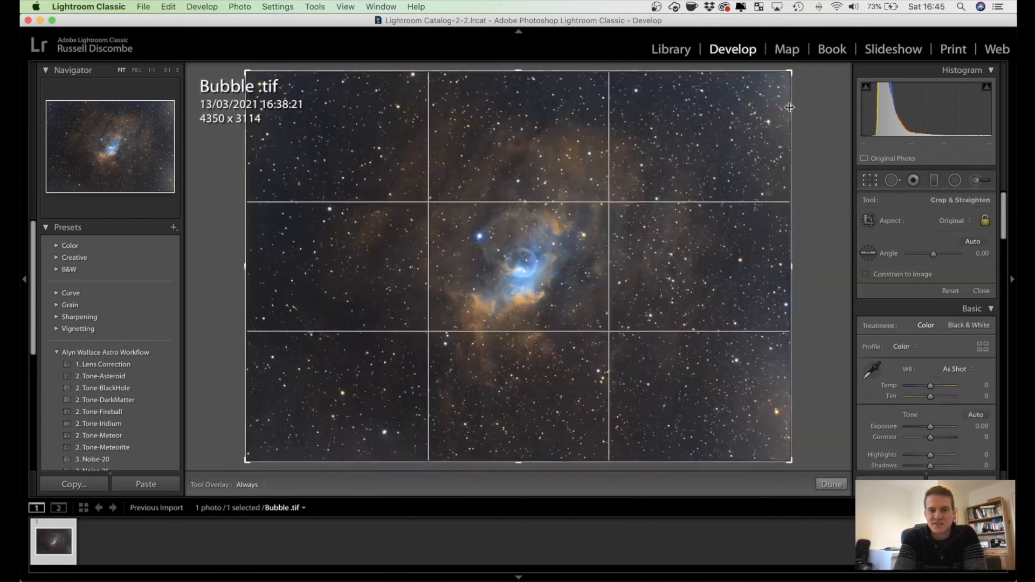
pyautogui.moveTo(789, 72); pyautogui.dragTo(760, 81)
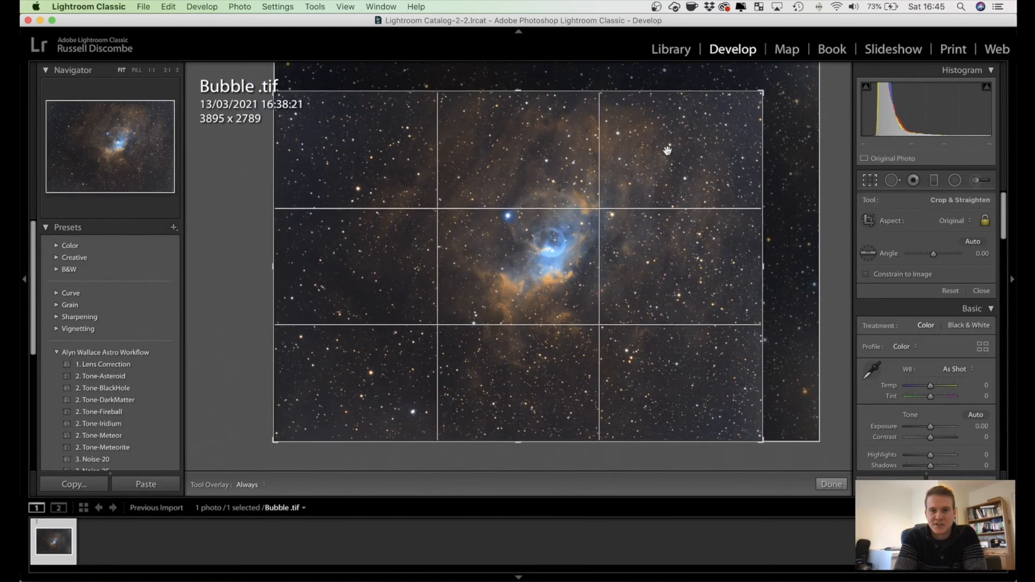
pyautogui.moveTo(270, 442); pyautogui.dragTo(286, 423)
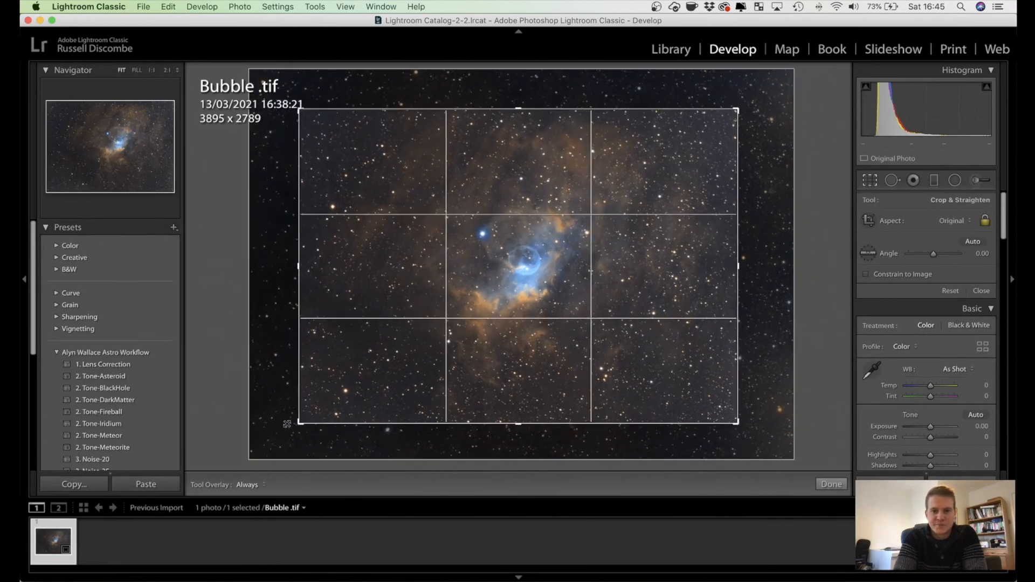
pyautogui.moveTo(443, 371); pyautogui.dragTo(441, 374)
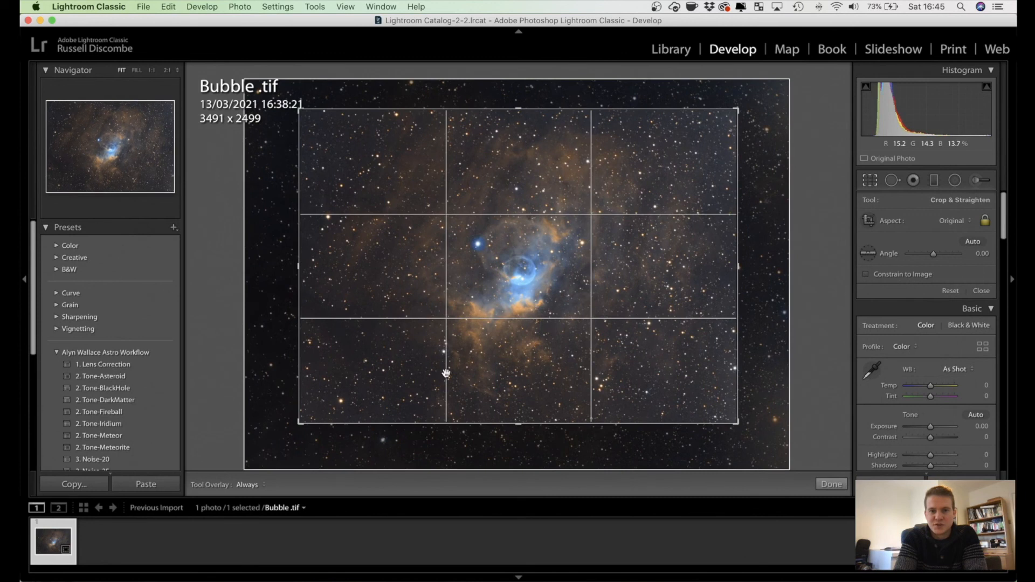
pyautogui.click(829, 484)
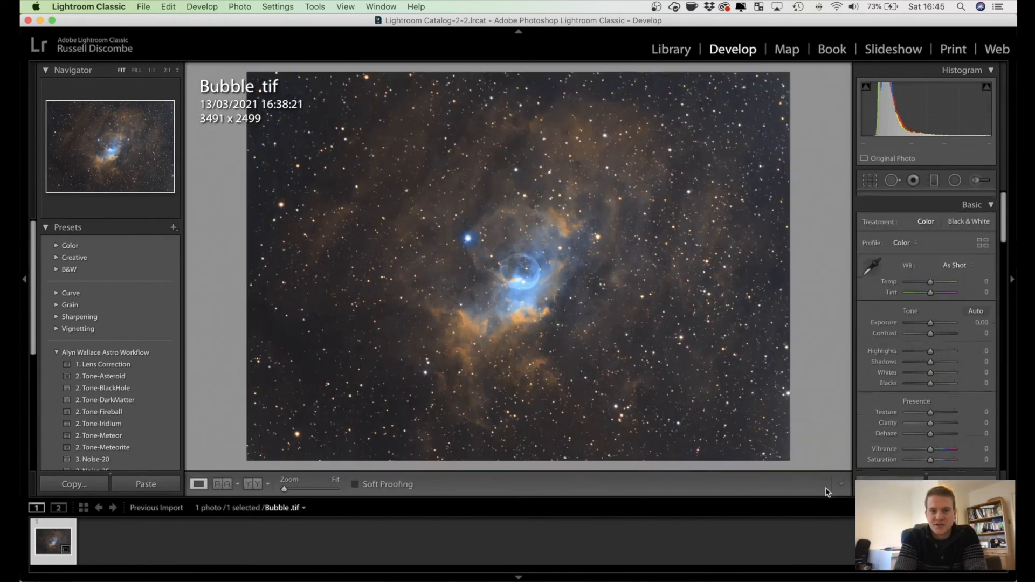
# Step: Set the cropped photo's Contrast to +25 and Highlights to -16
pyautogui.click(936, 329)
pyautogui.moveTo(936, 329)
pyautogui.mouseDown()
pyautogui.moveTo(956, 330)
pyautogui.moveTo(936, 330)
pyautogui.mouseUp()
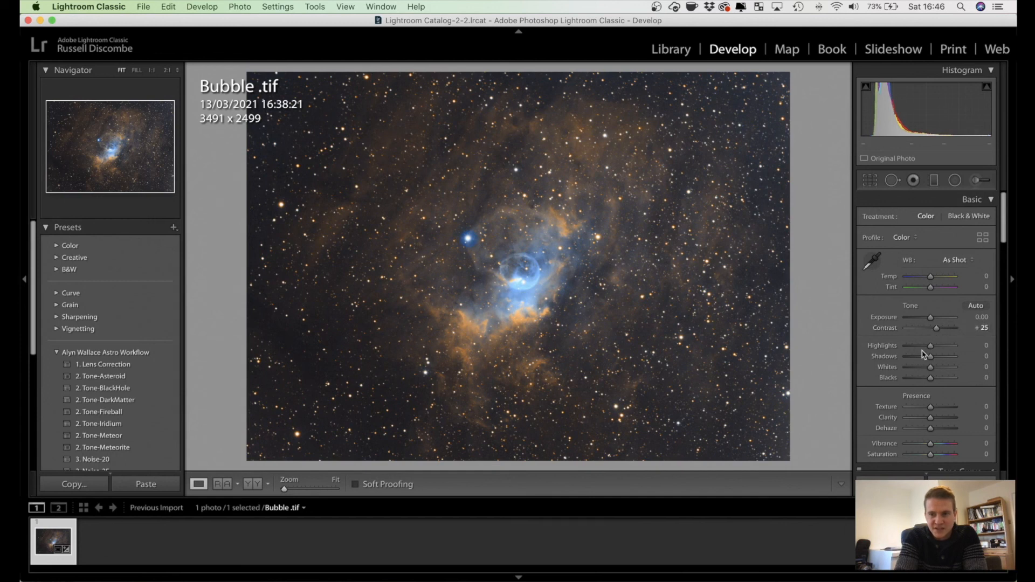
pyautogui.moveTo(930, 346); pyautogui.dragTo(923, 351)
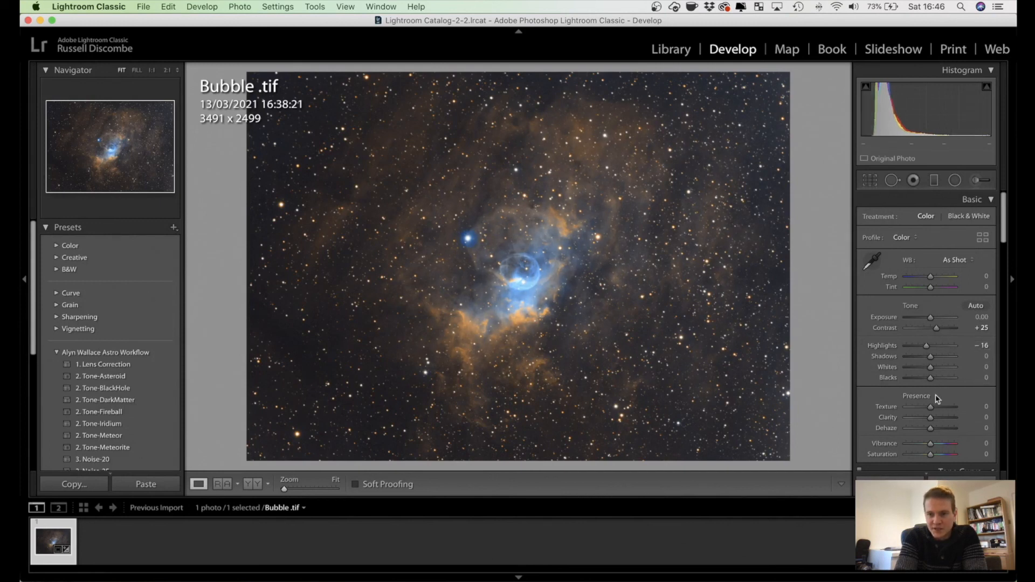
# Step: Set the photo's Texture to +8, Clarity to +45 and Vibrance to +31, check it full screen, and raise Contrast to +36
pyautogui.moveTo(934, 421)
pyautogui.mouseDown()
pyautogui.moveTo(957, 420)
pyautogui.moveTo(937, 409)
pyautogui.mouseUp()
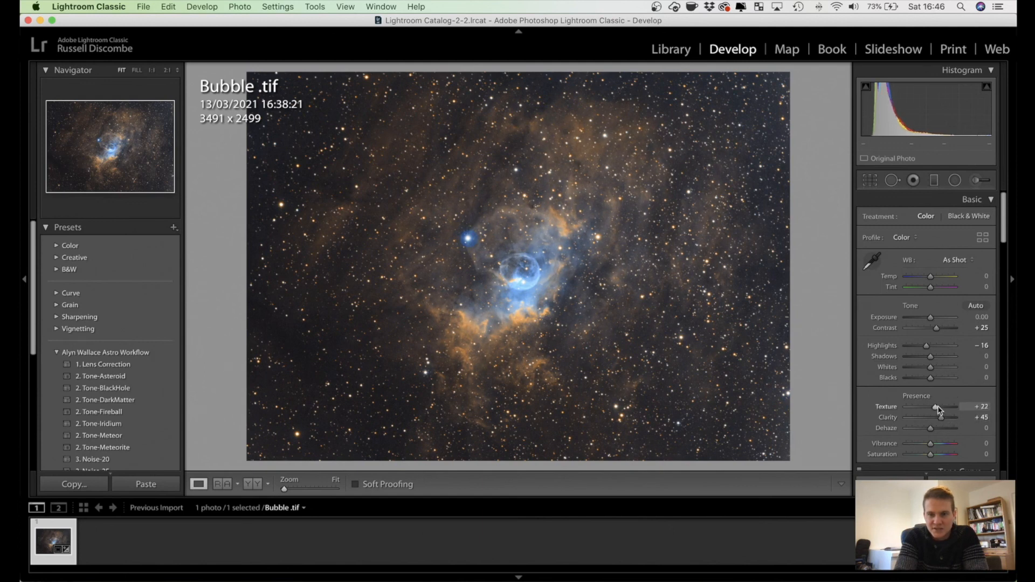
pyautogui.moveTo(930, 444); pyautogui.dragTo(938, 447)
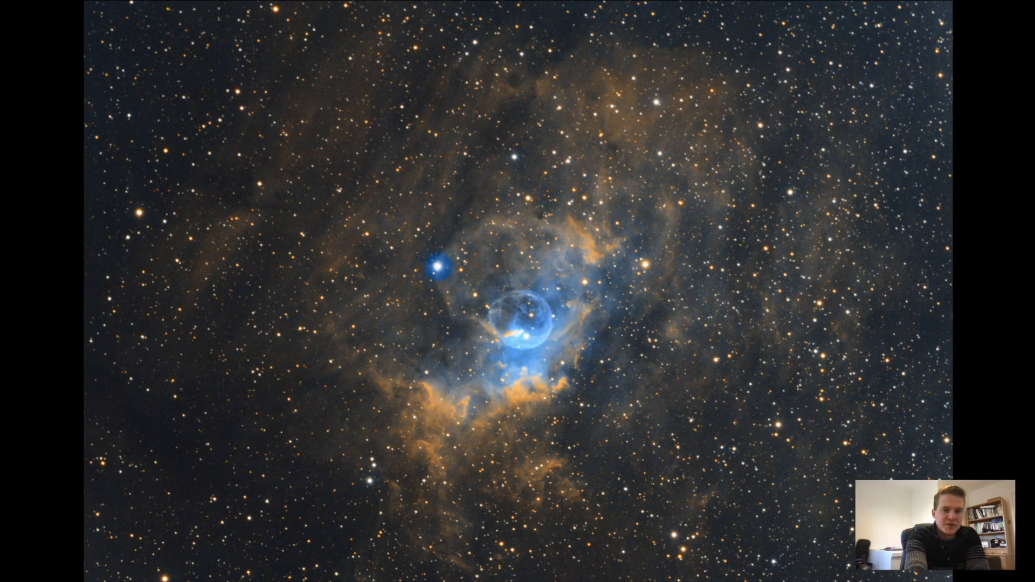
pyautogui.press('f')
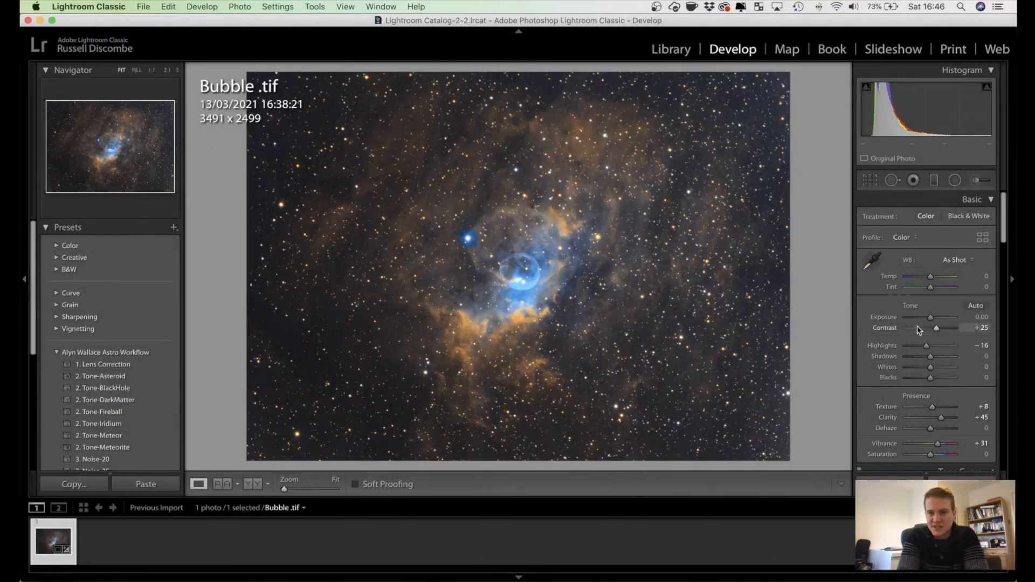
pyautogui.moveTo(938, 330); pyautogui.dragTo(939, 329)
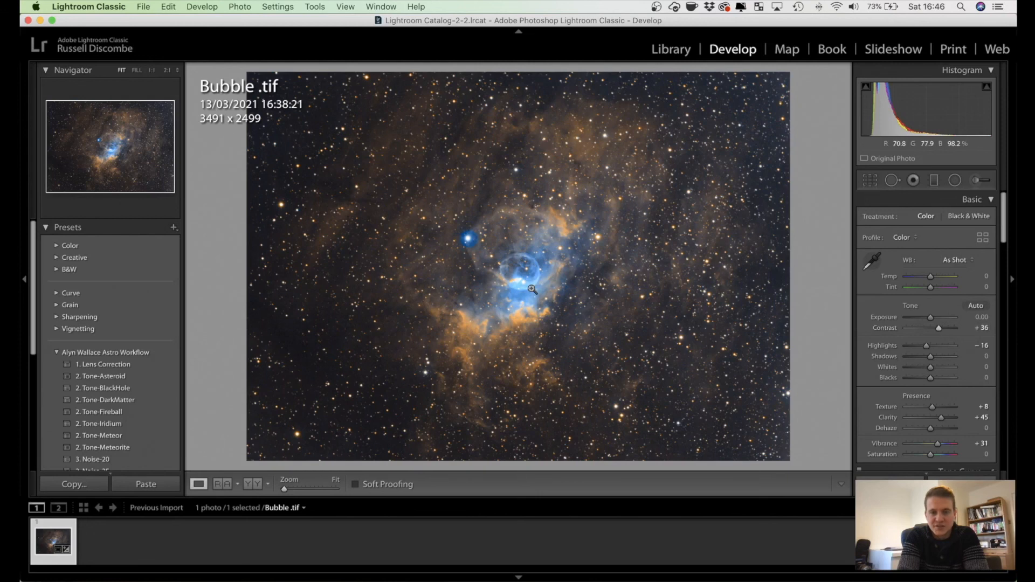